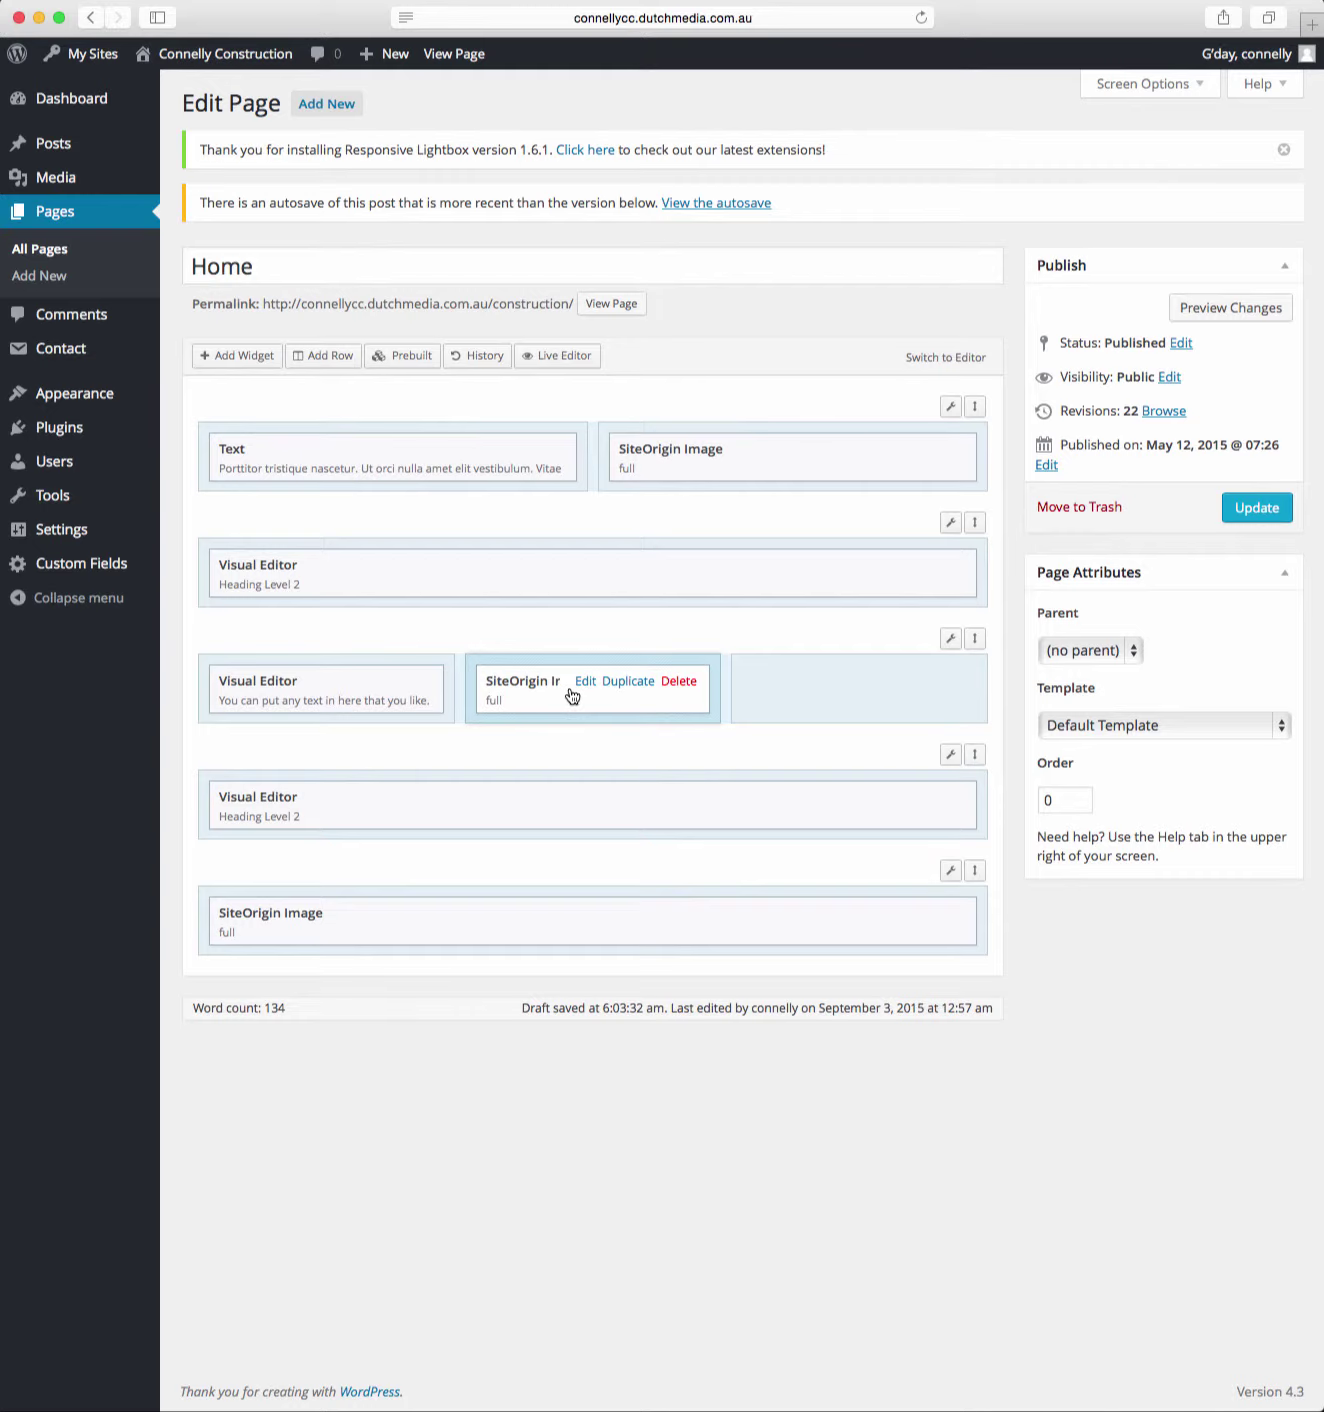
Open file uploading for the SiteOrigin Image widget in the third row's middle column and switch to Finder
click(583, 683)
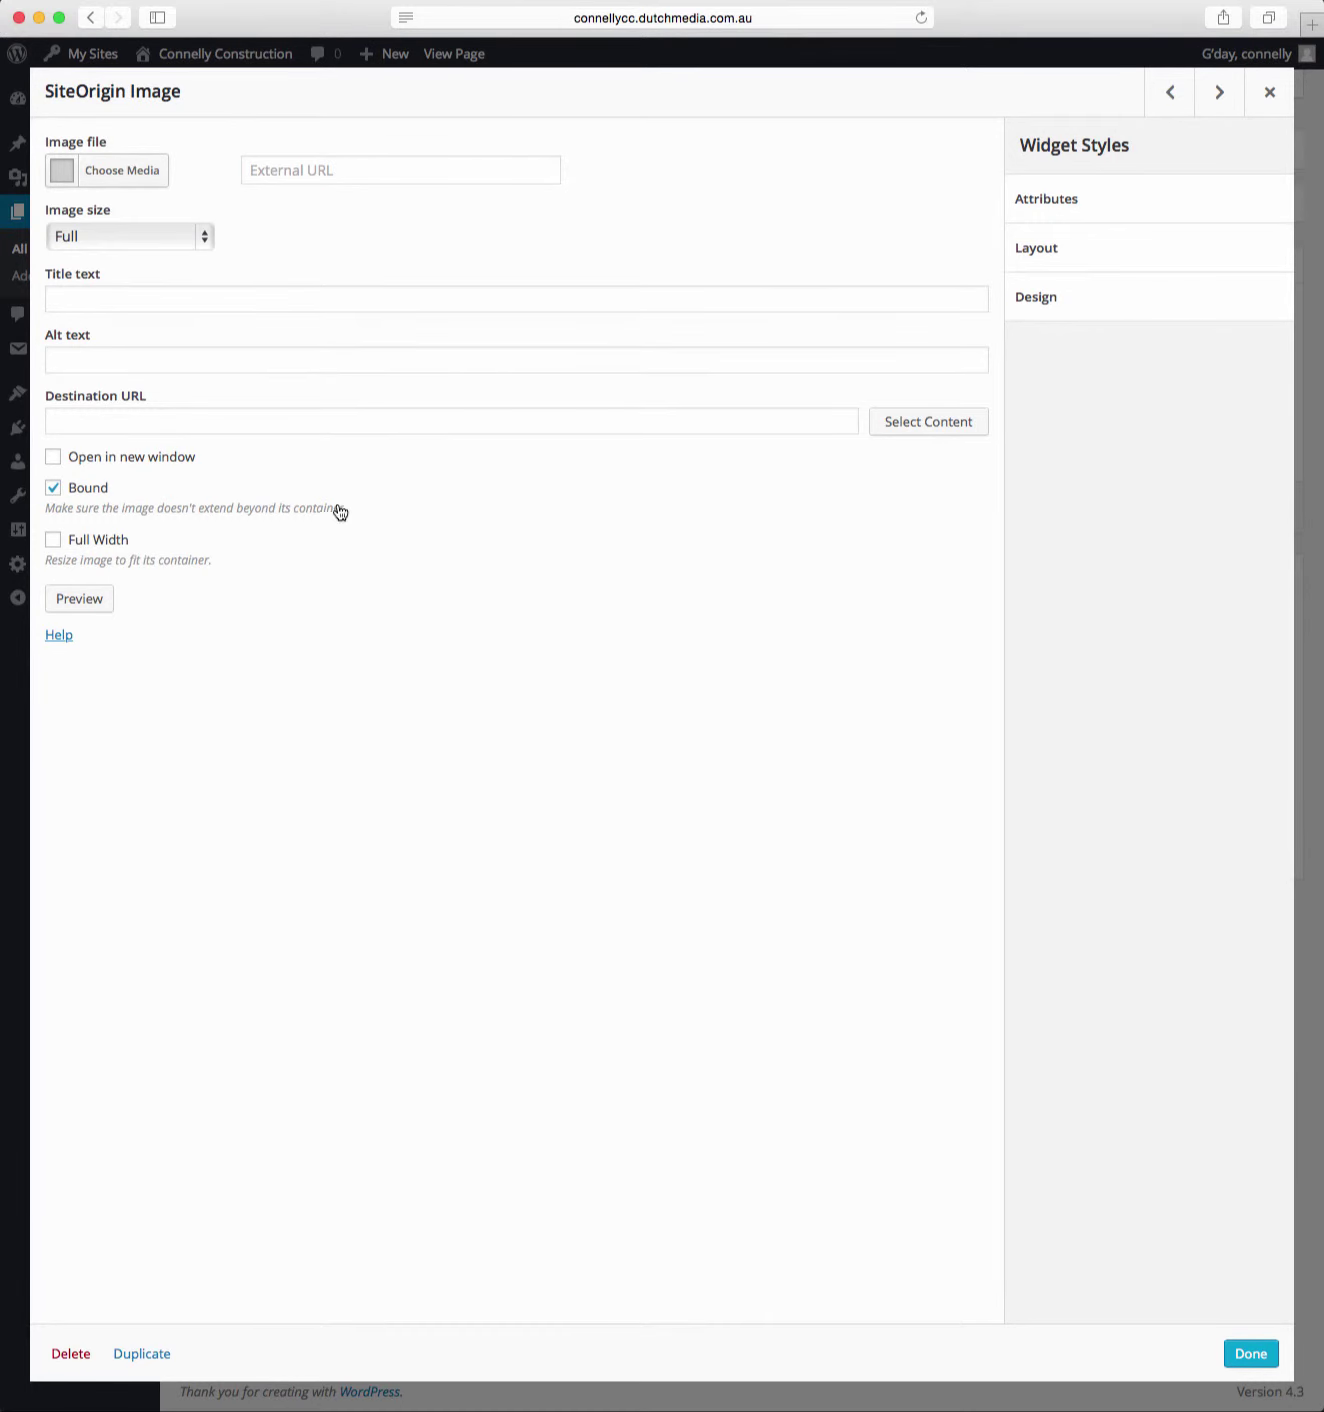
click(120, 175)
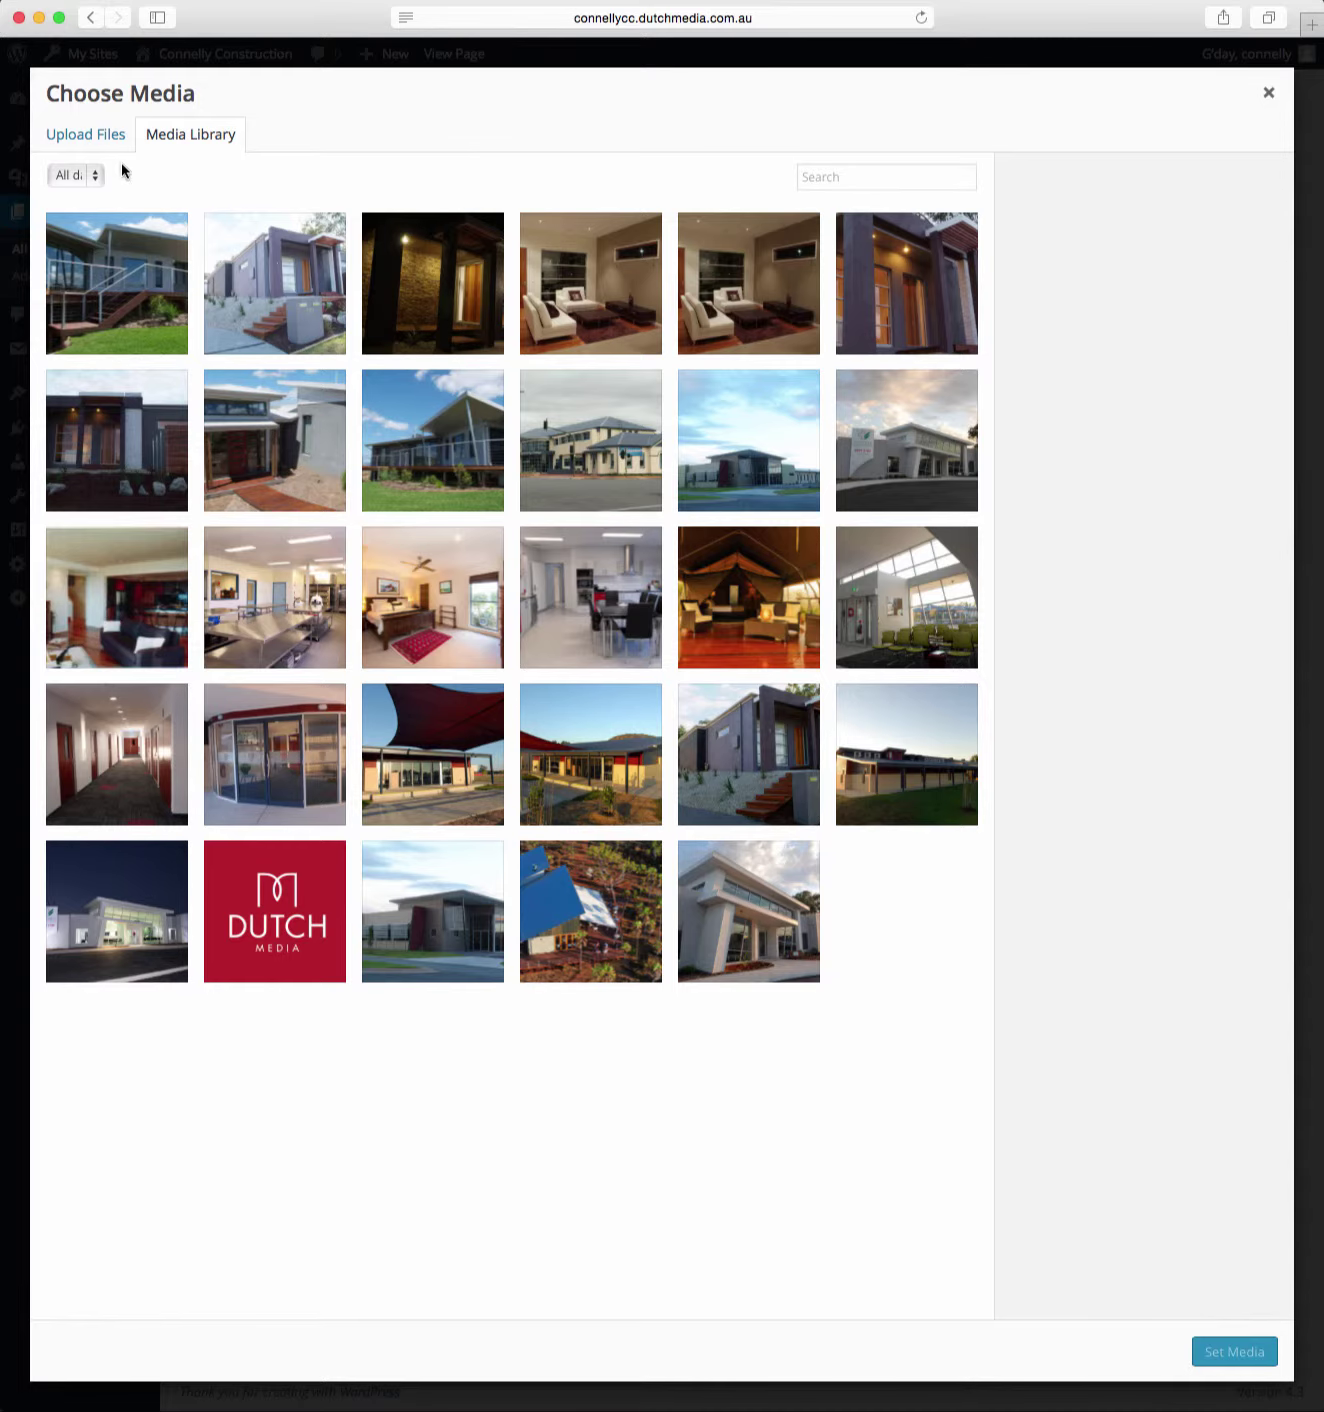
click(89, 137)
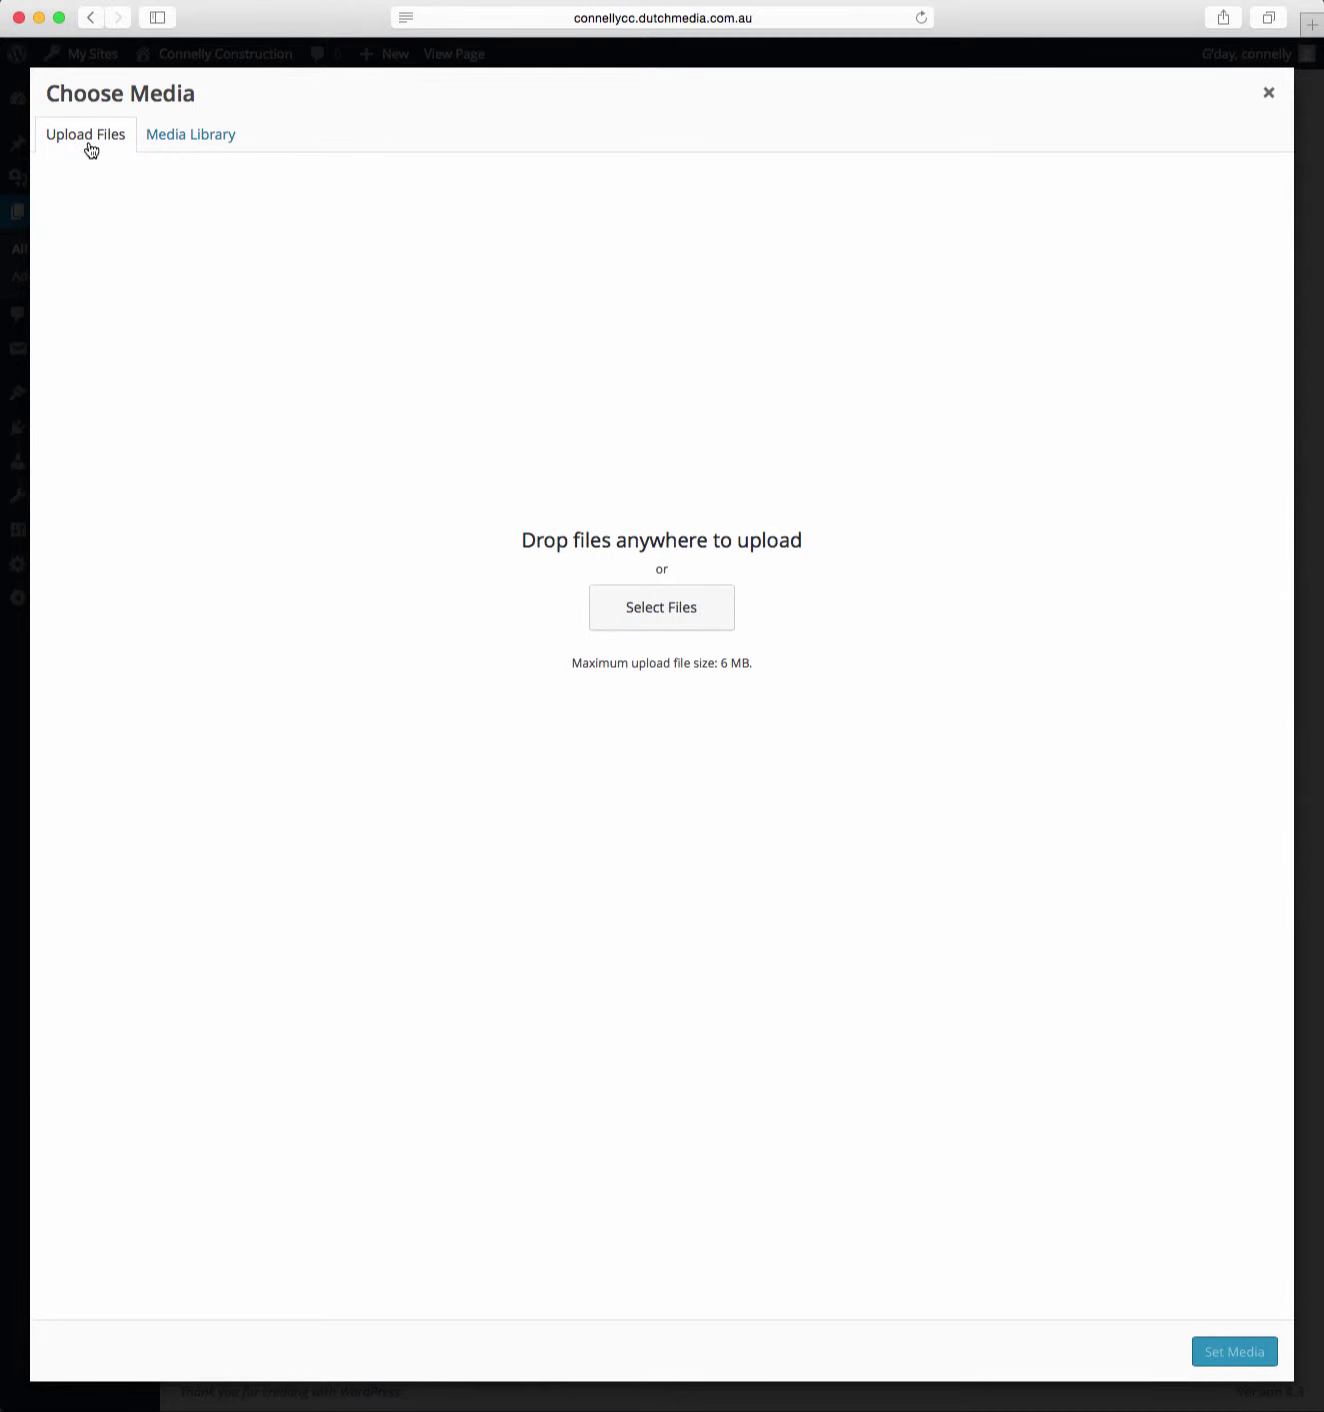
key(super+Tab)
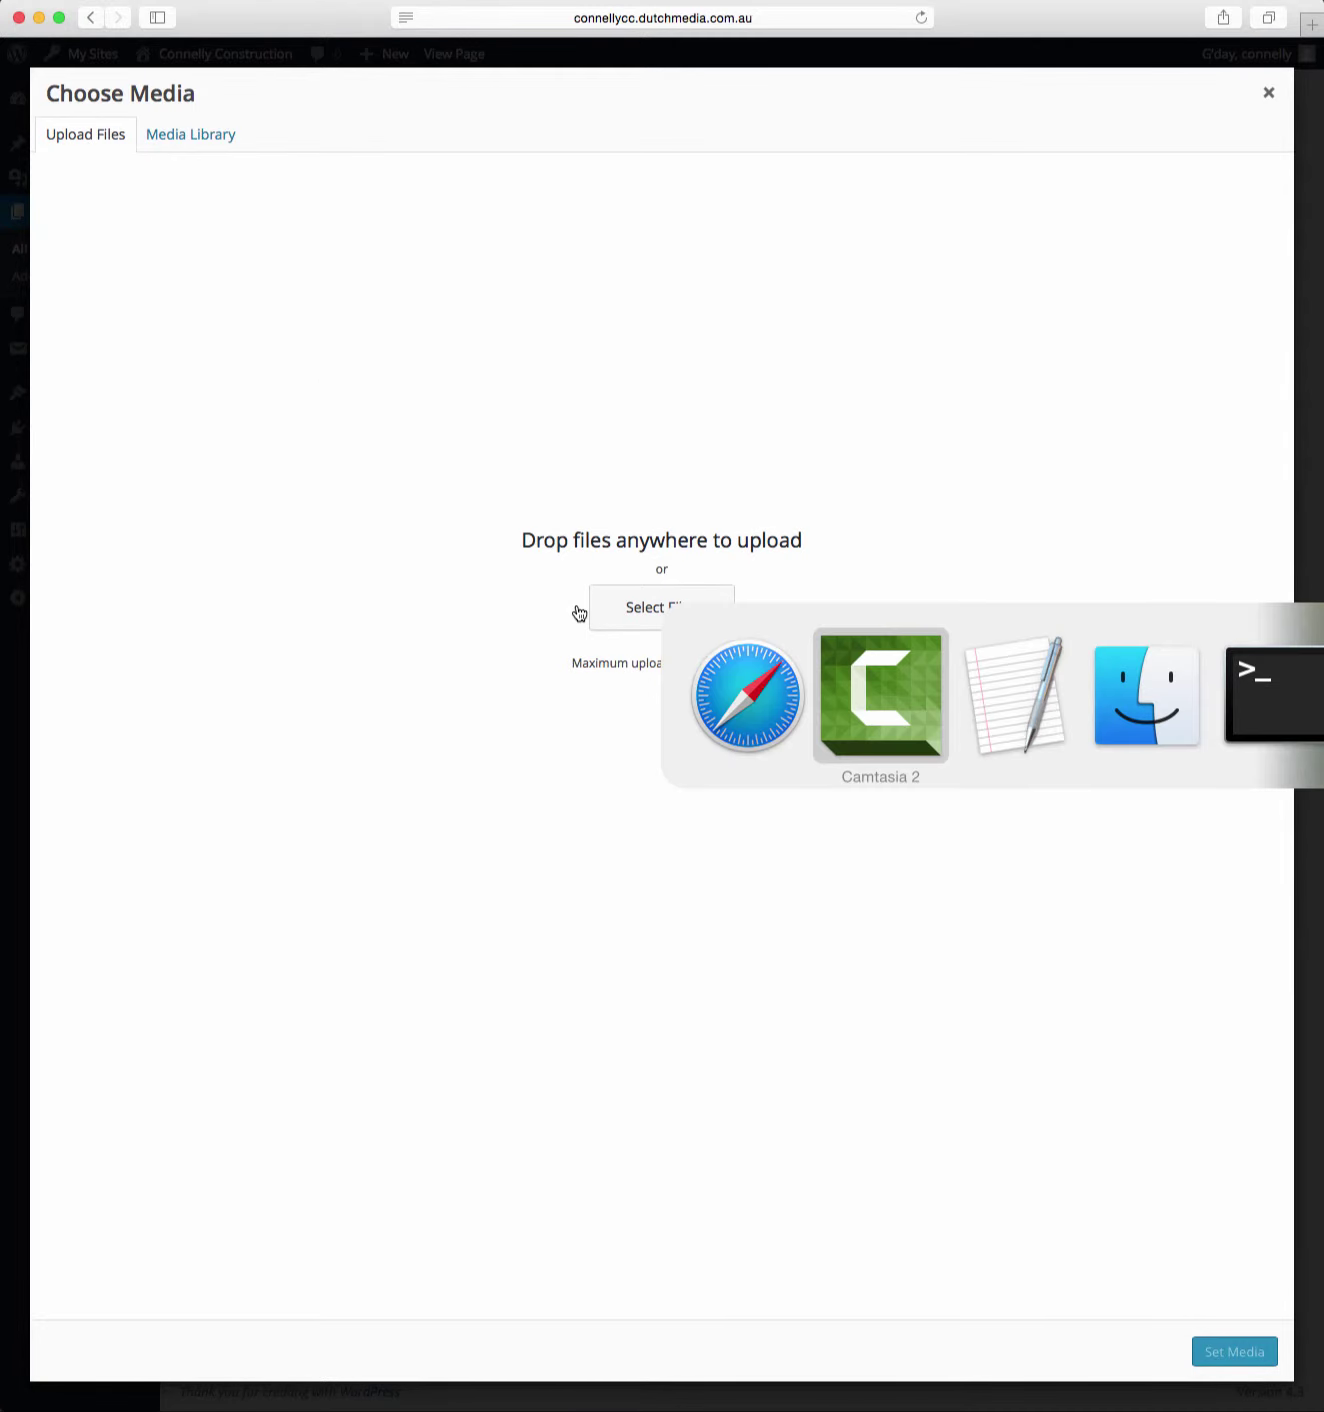
click(1121, 716)
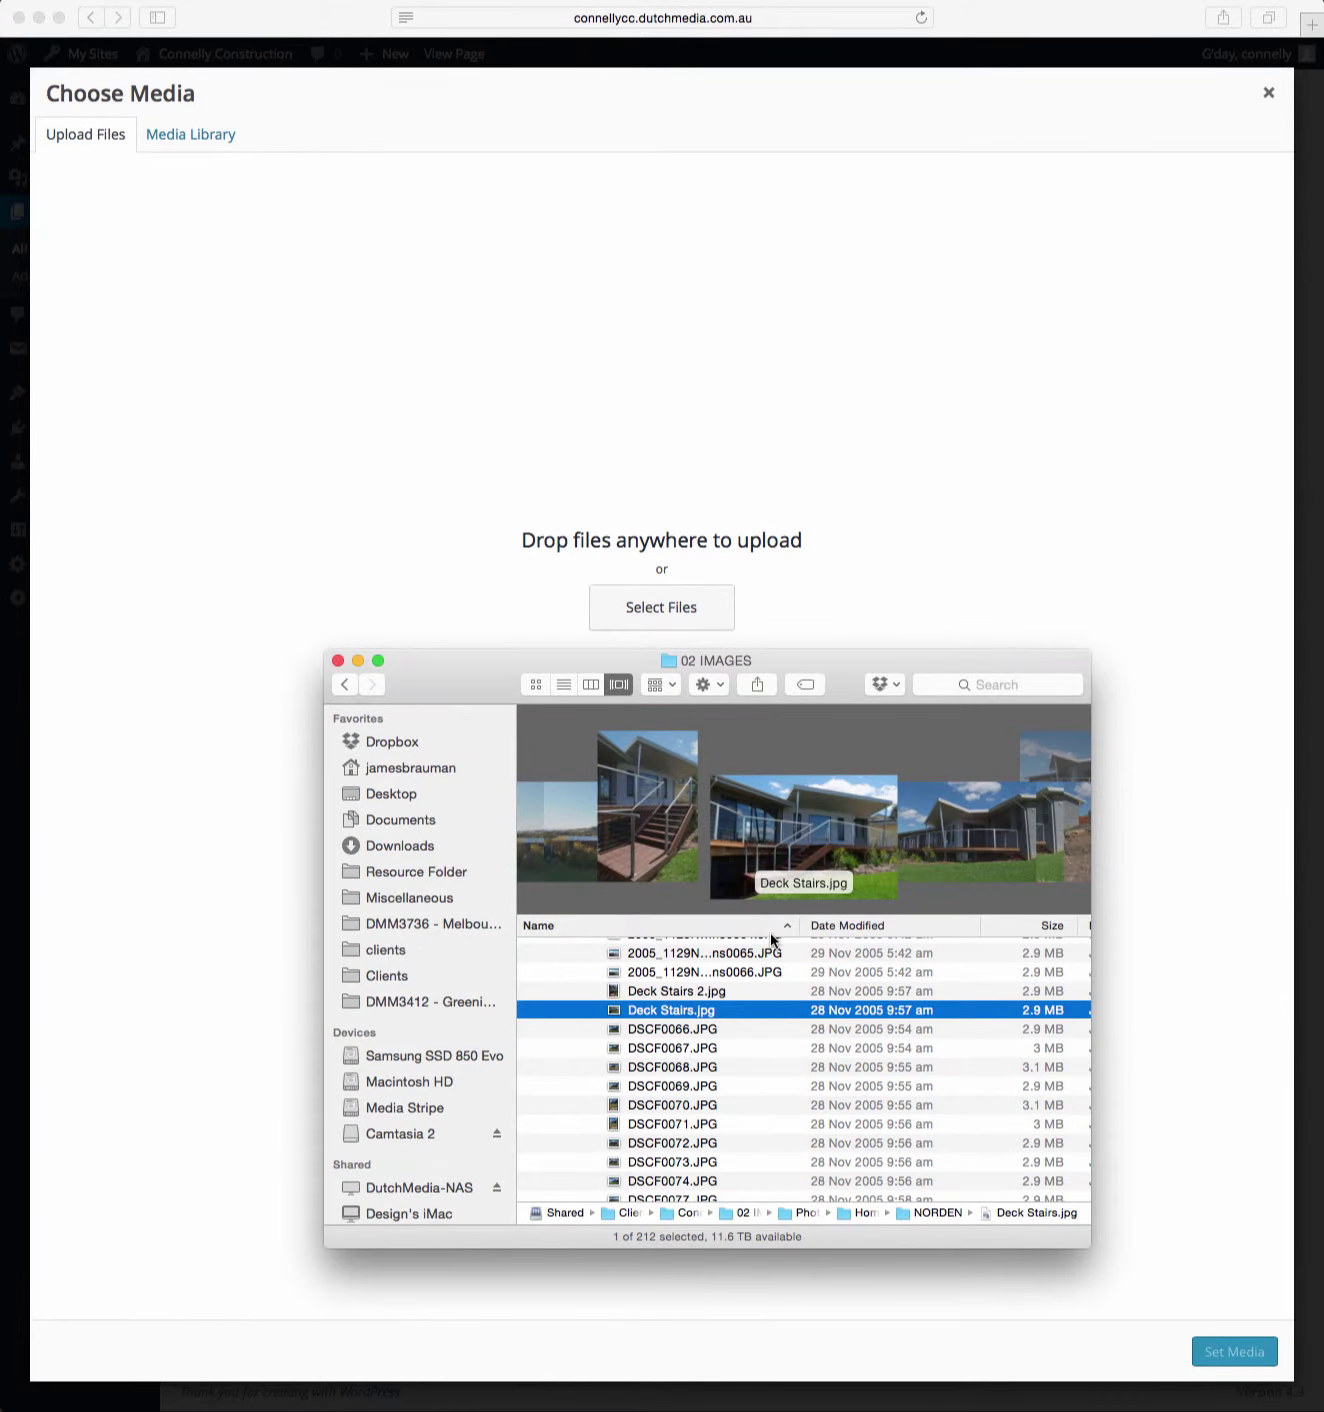
Find DSCF0099.JPG in the NORDEN photo folder, upload it to the media library and set it as the widget's image
click(726, 1050)
click(726, 1105)
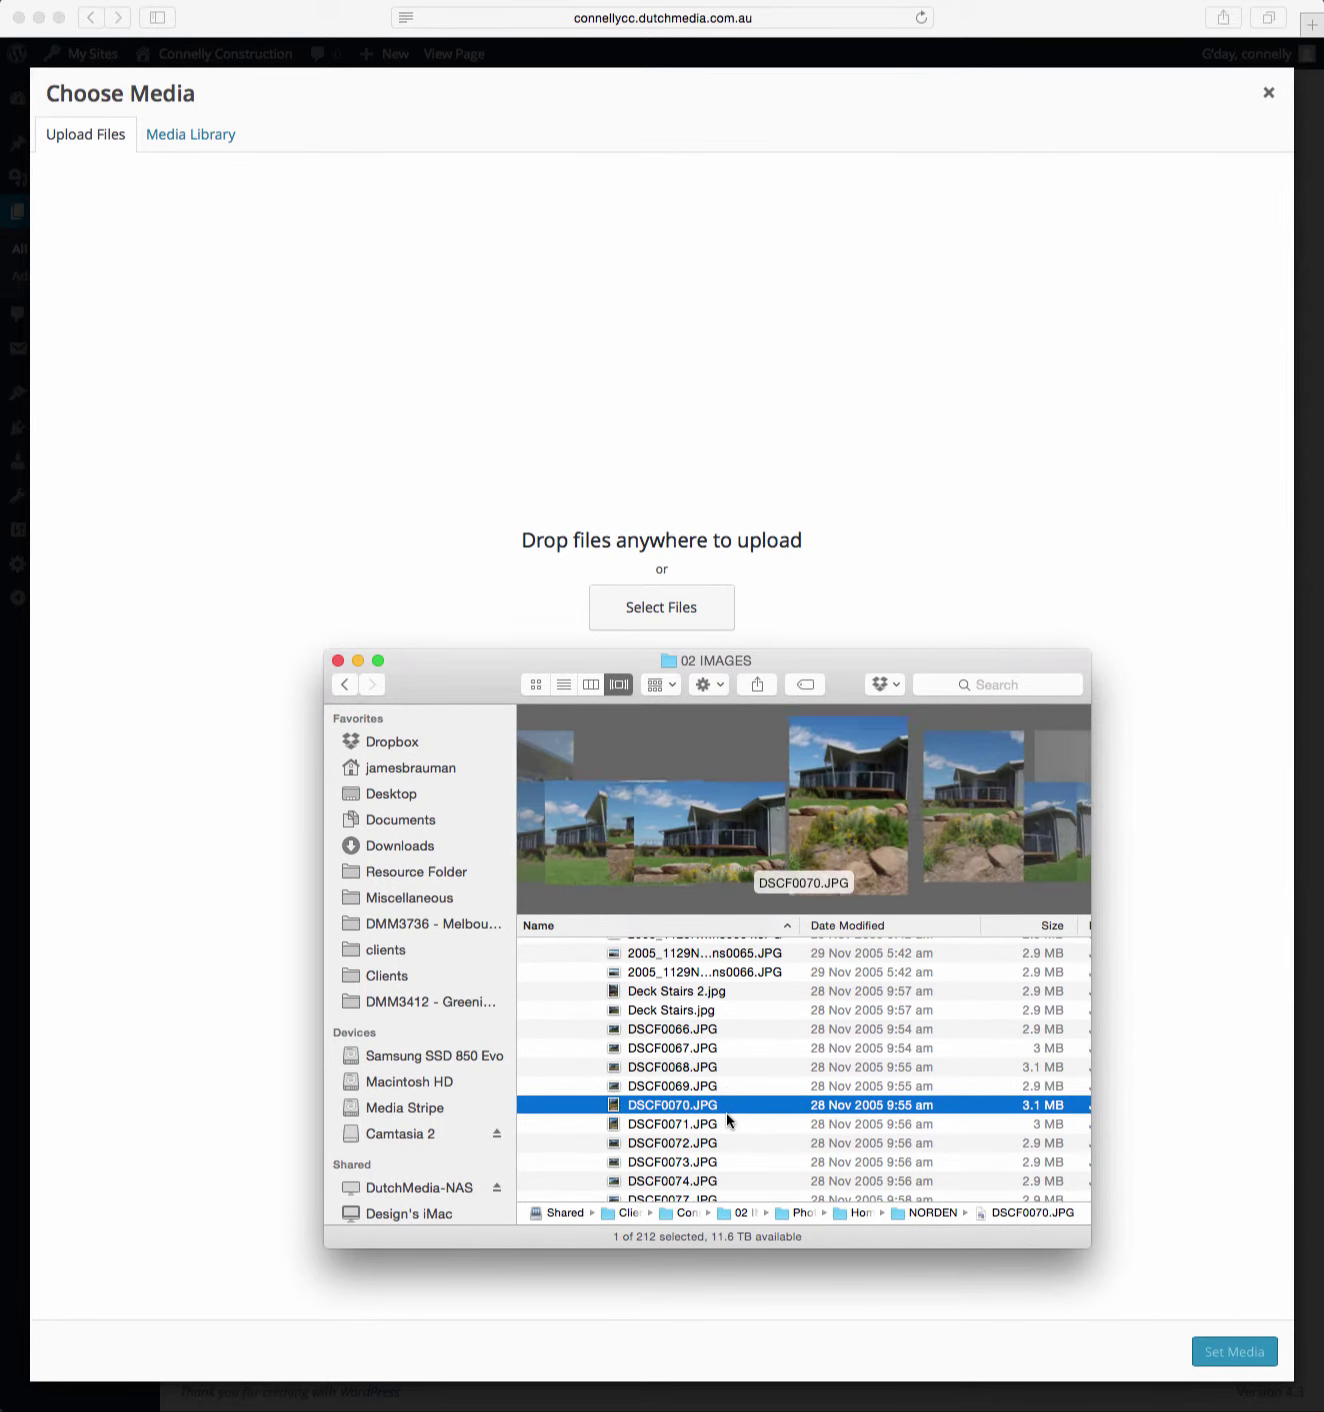
scroll(726, 1112, down, 5)
click(726, 1112)
scroll(726, 1112, down, 5)
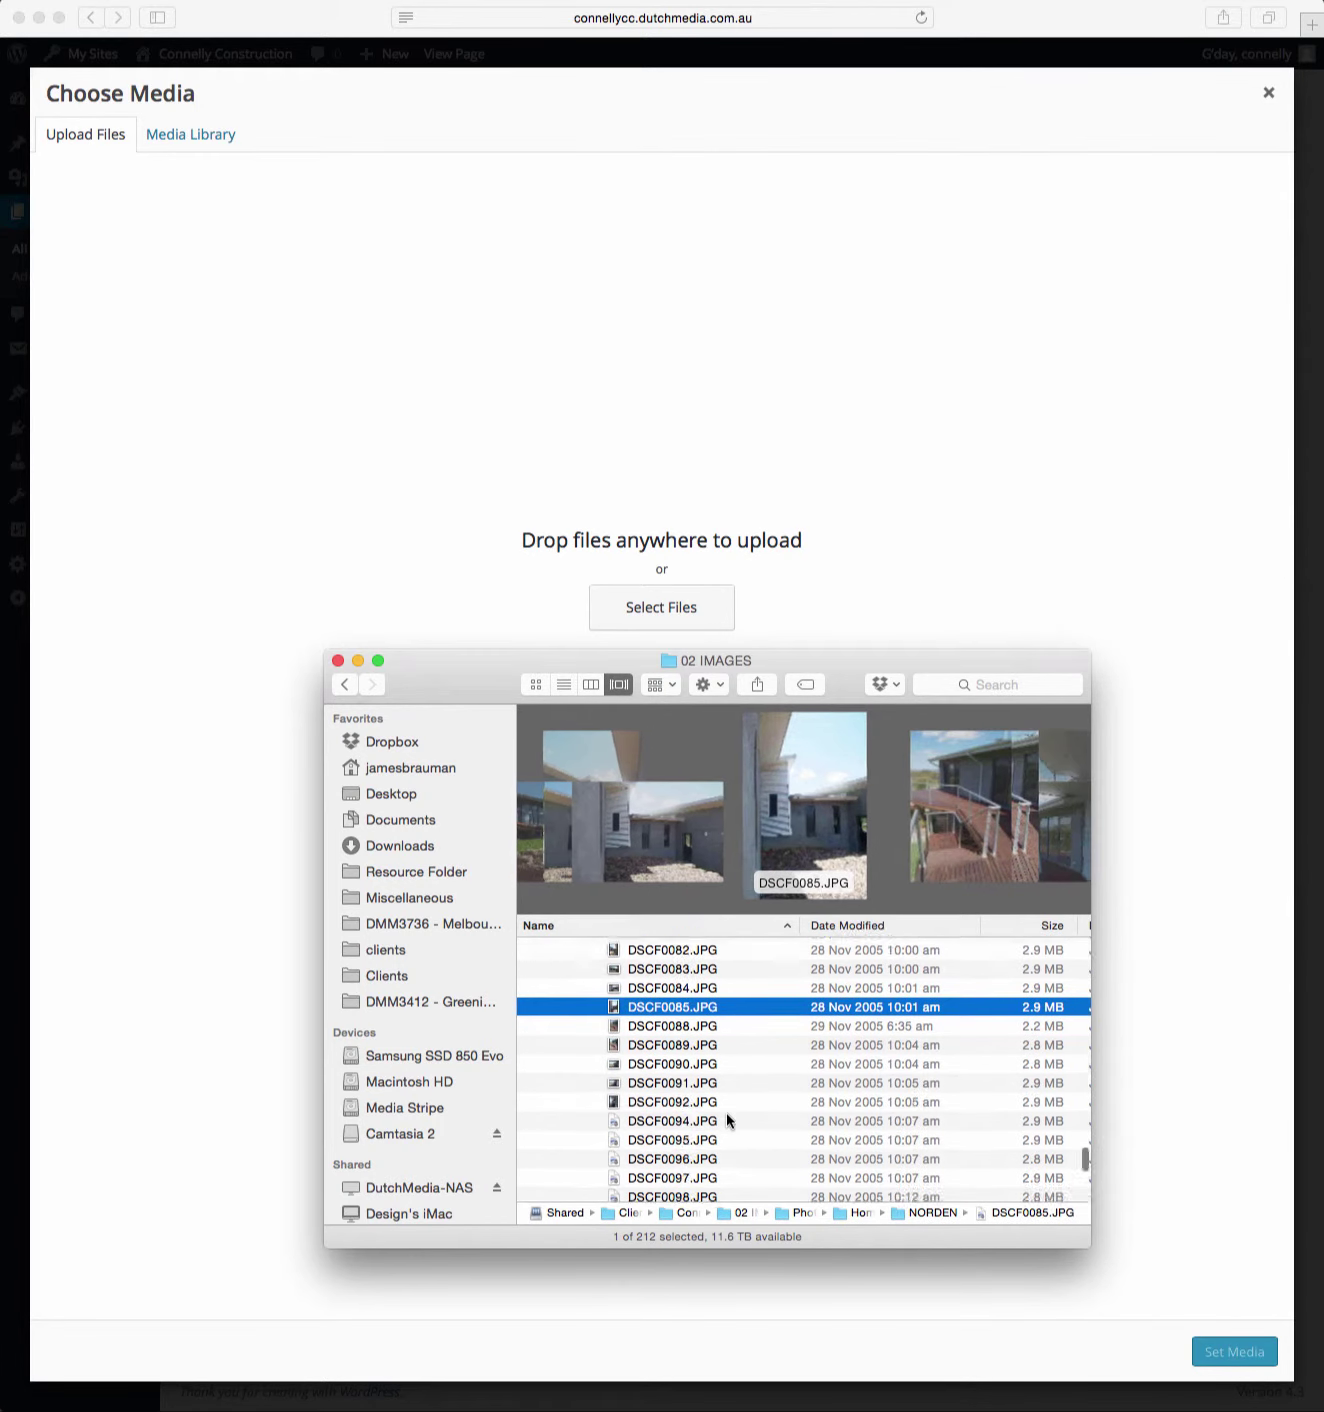
click(726, 1112)
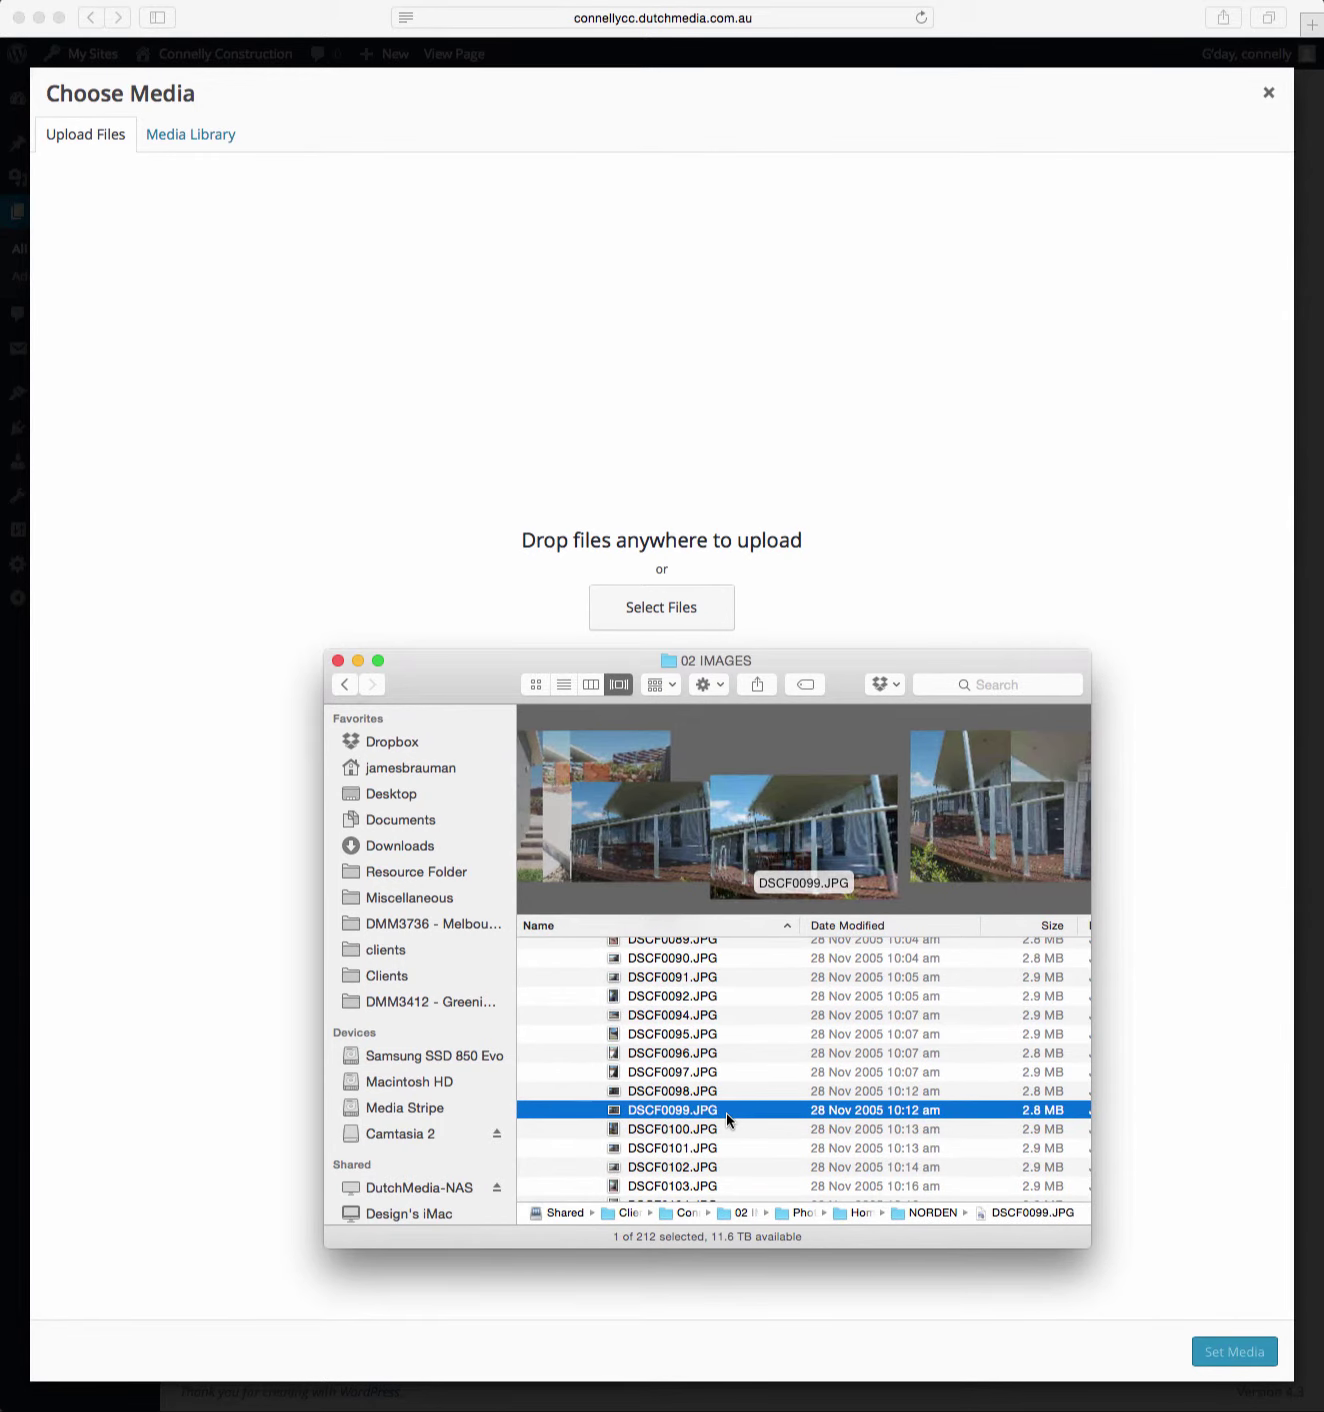
drag(726, 1112, 669, 584)
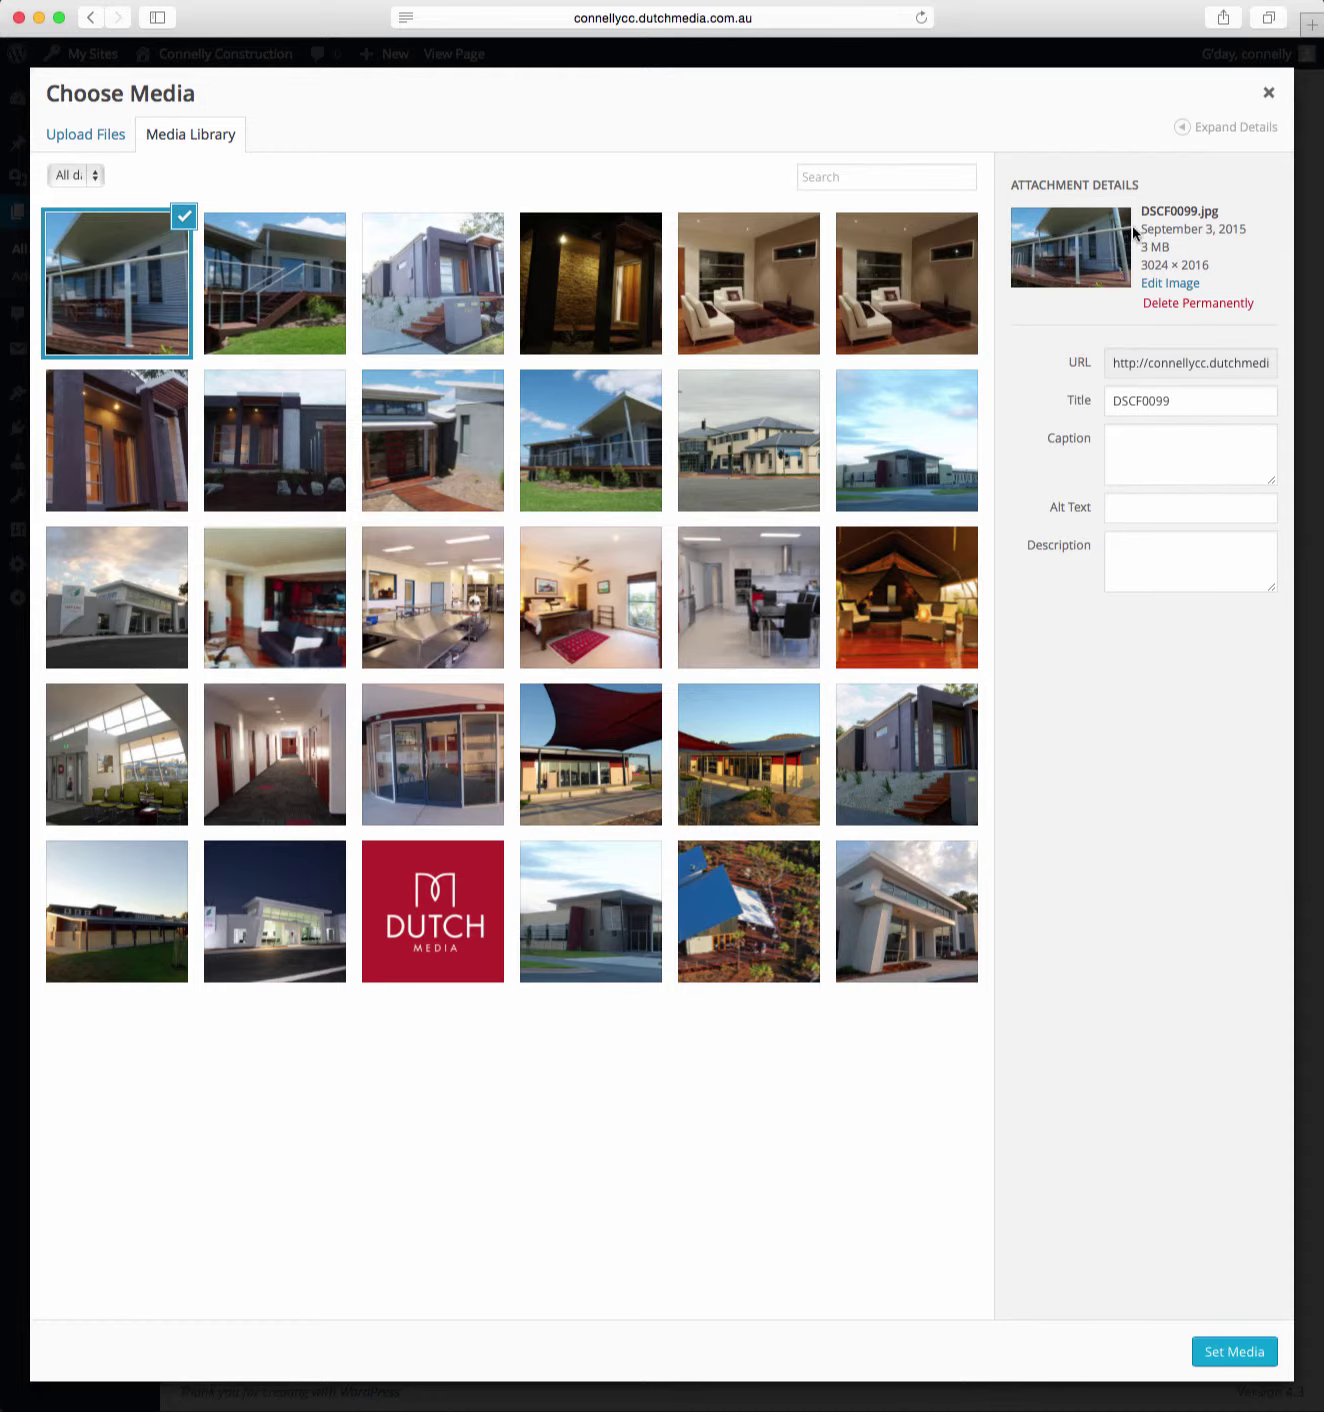
click(1230, 1353)
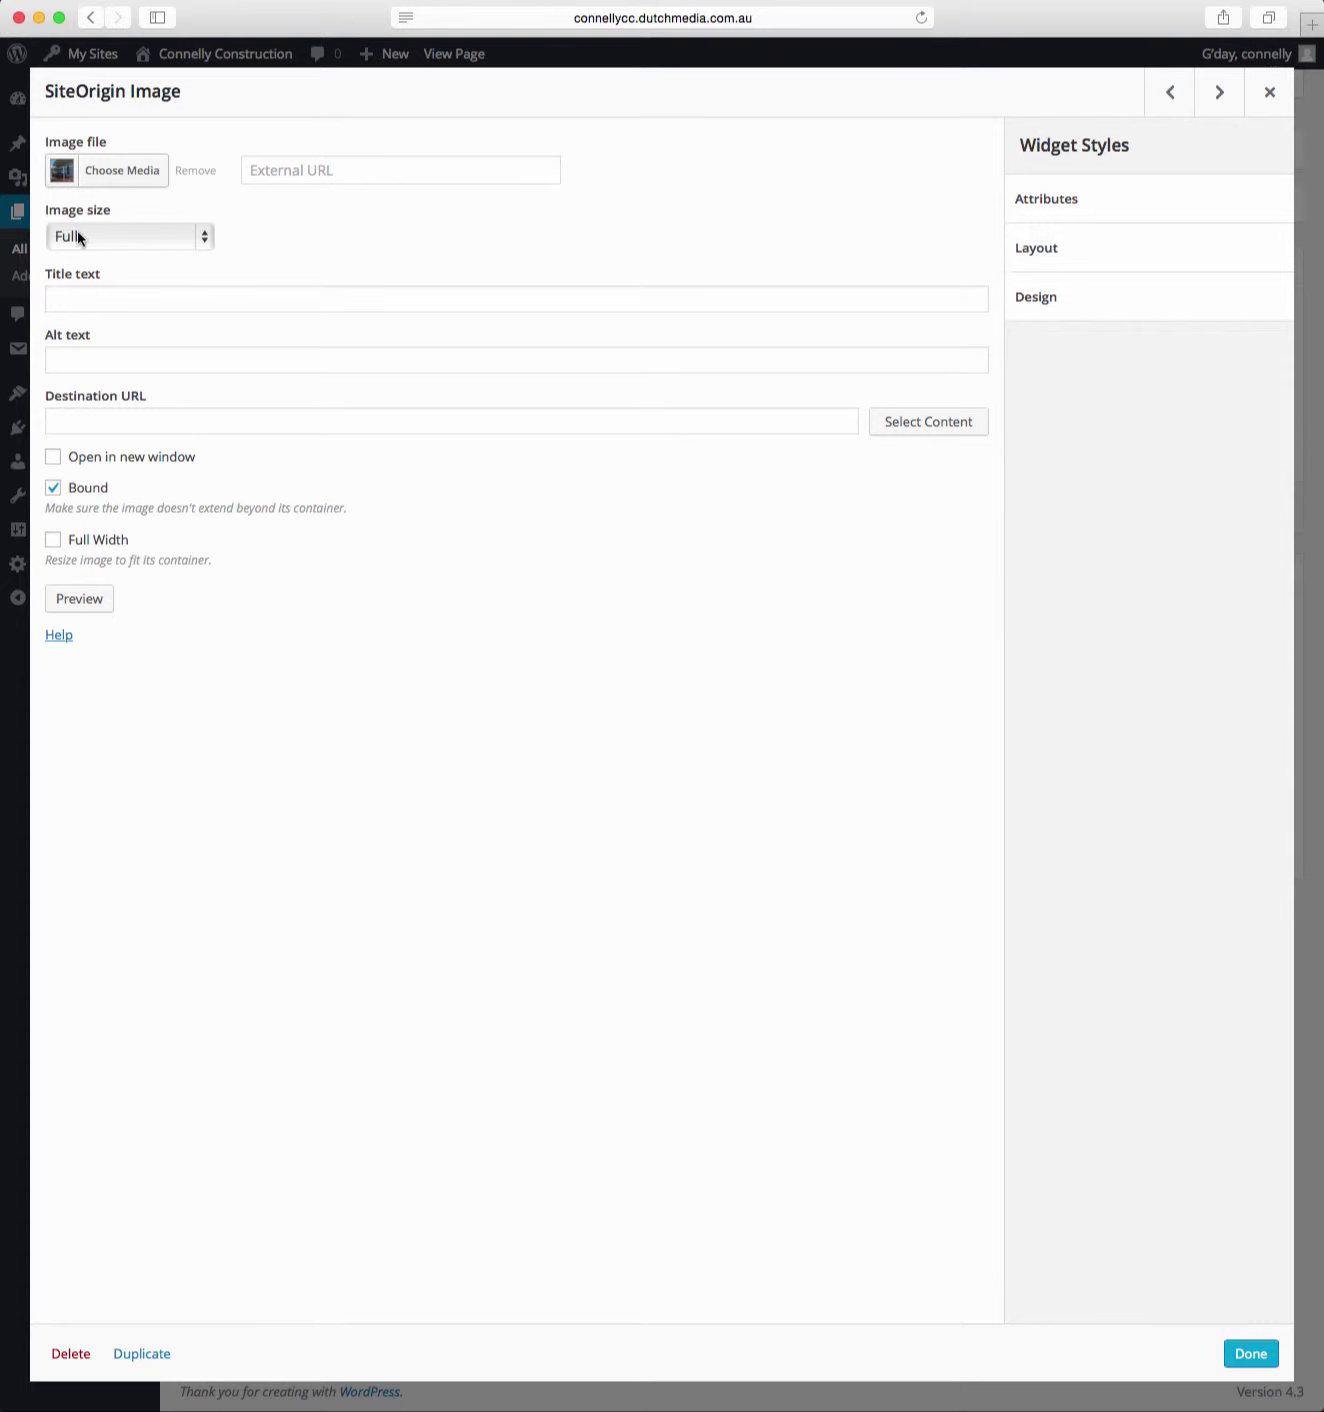
Set the image size to Large, enable Full Width and save the widget
click(145, 239)
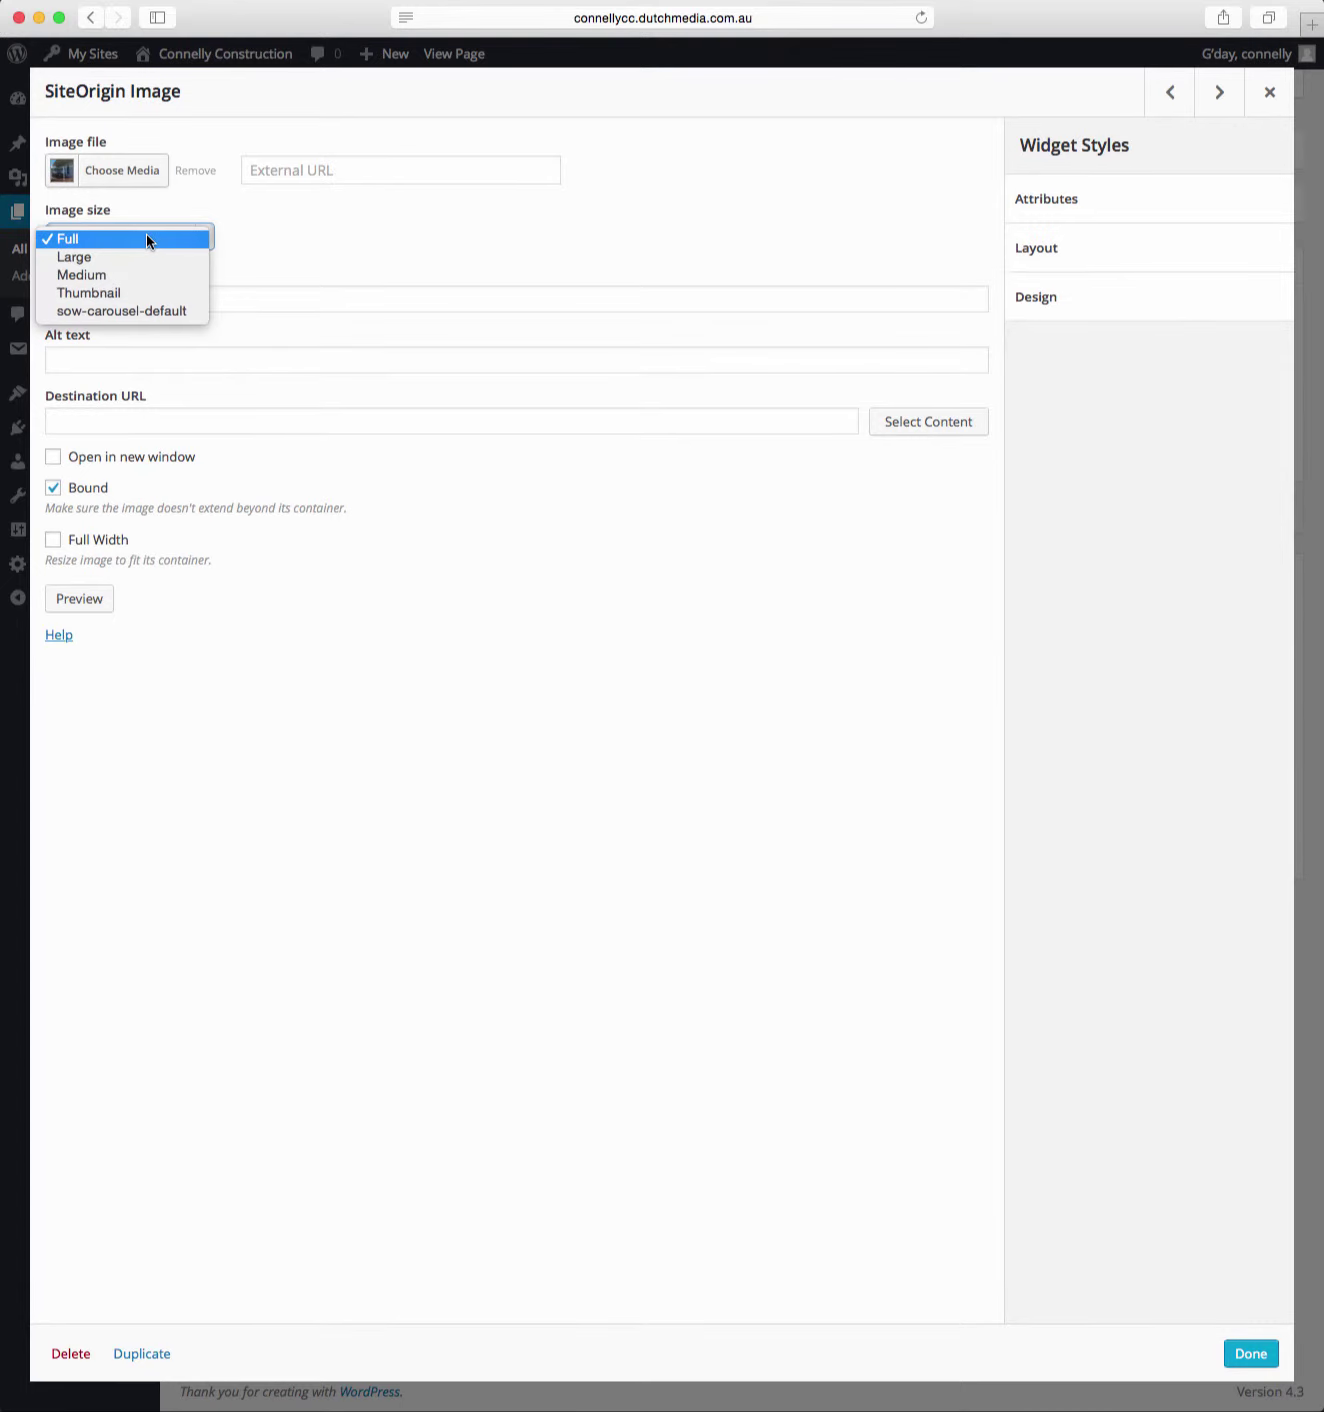
click(99, 258)
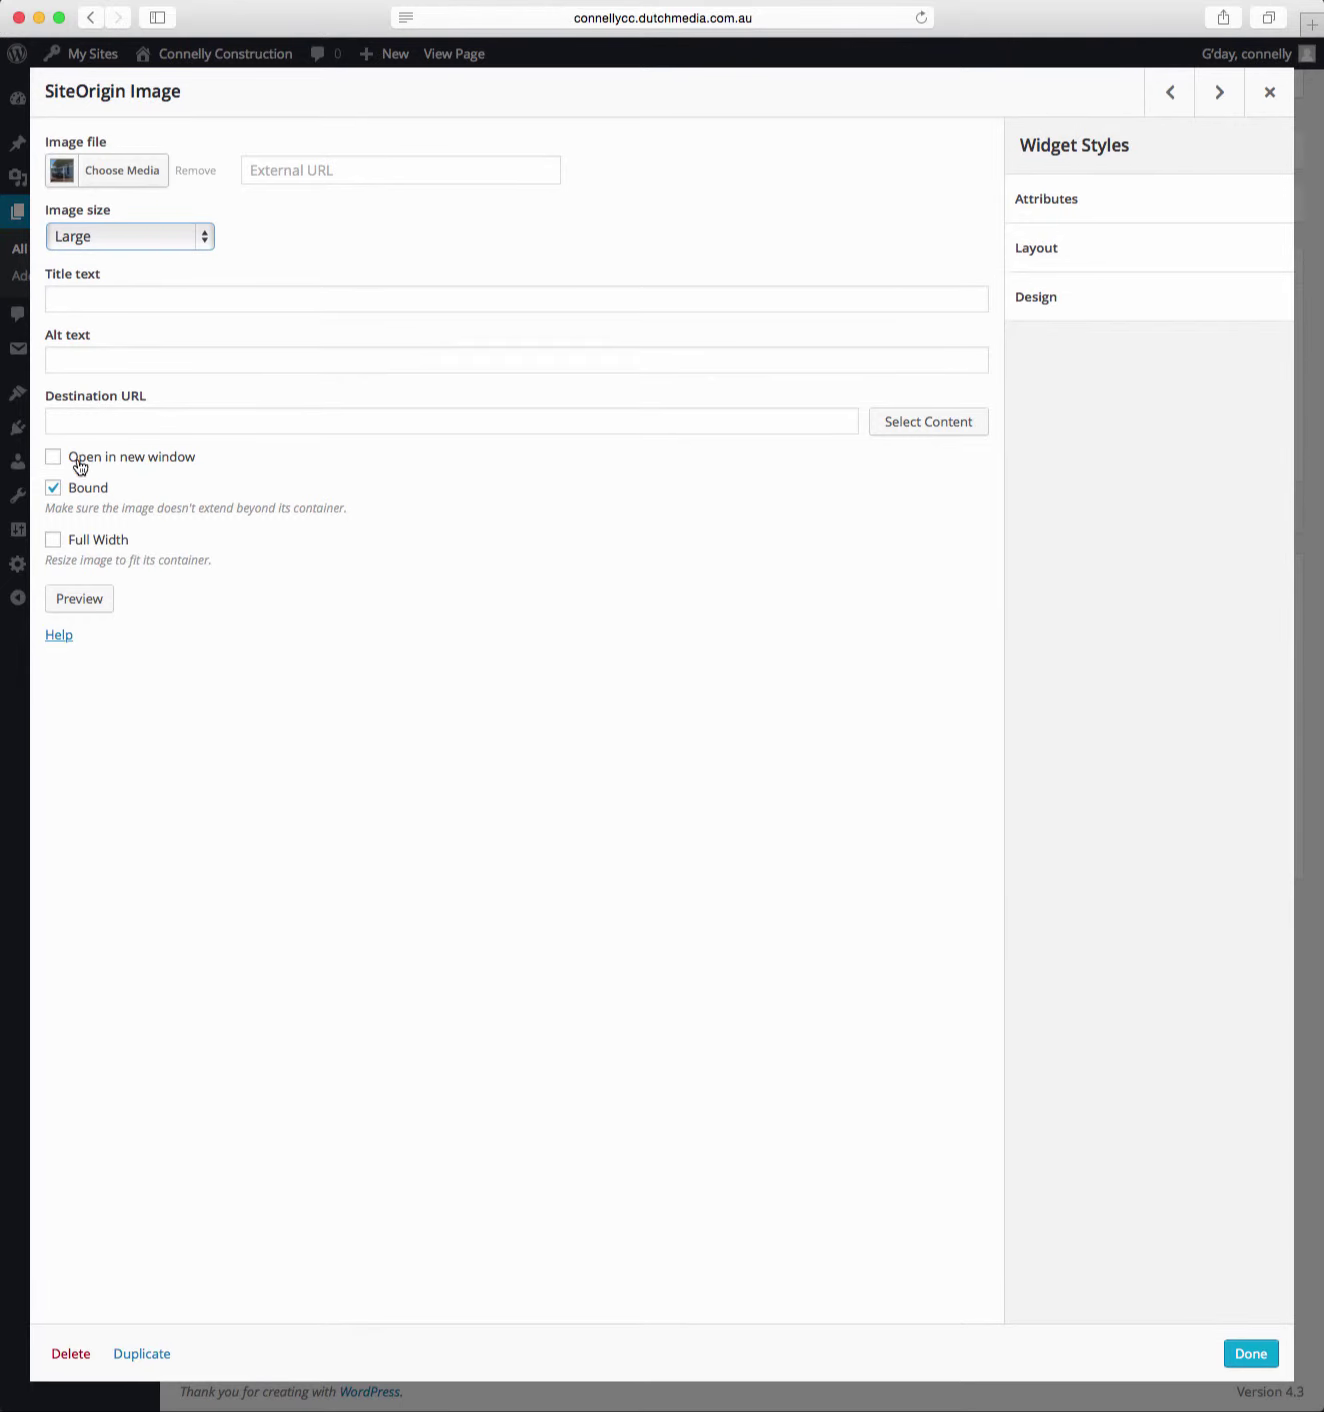
click(69, 549)
click(1246, 1356)
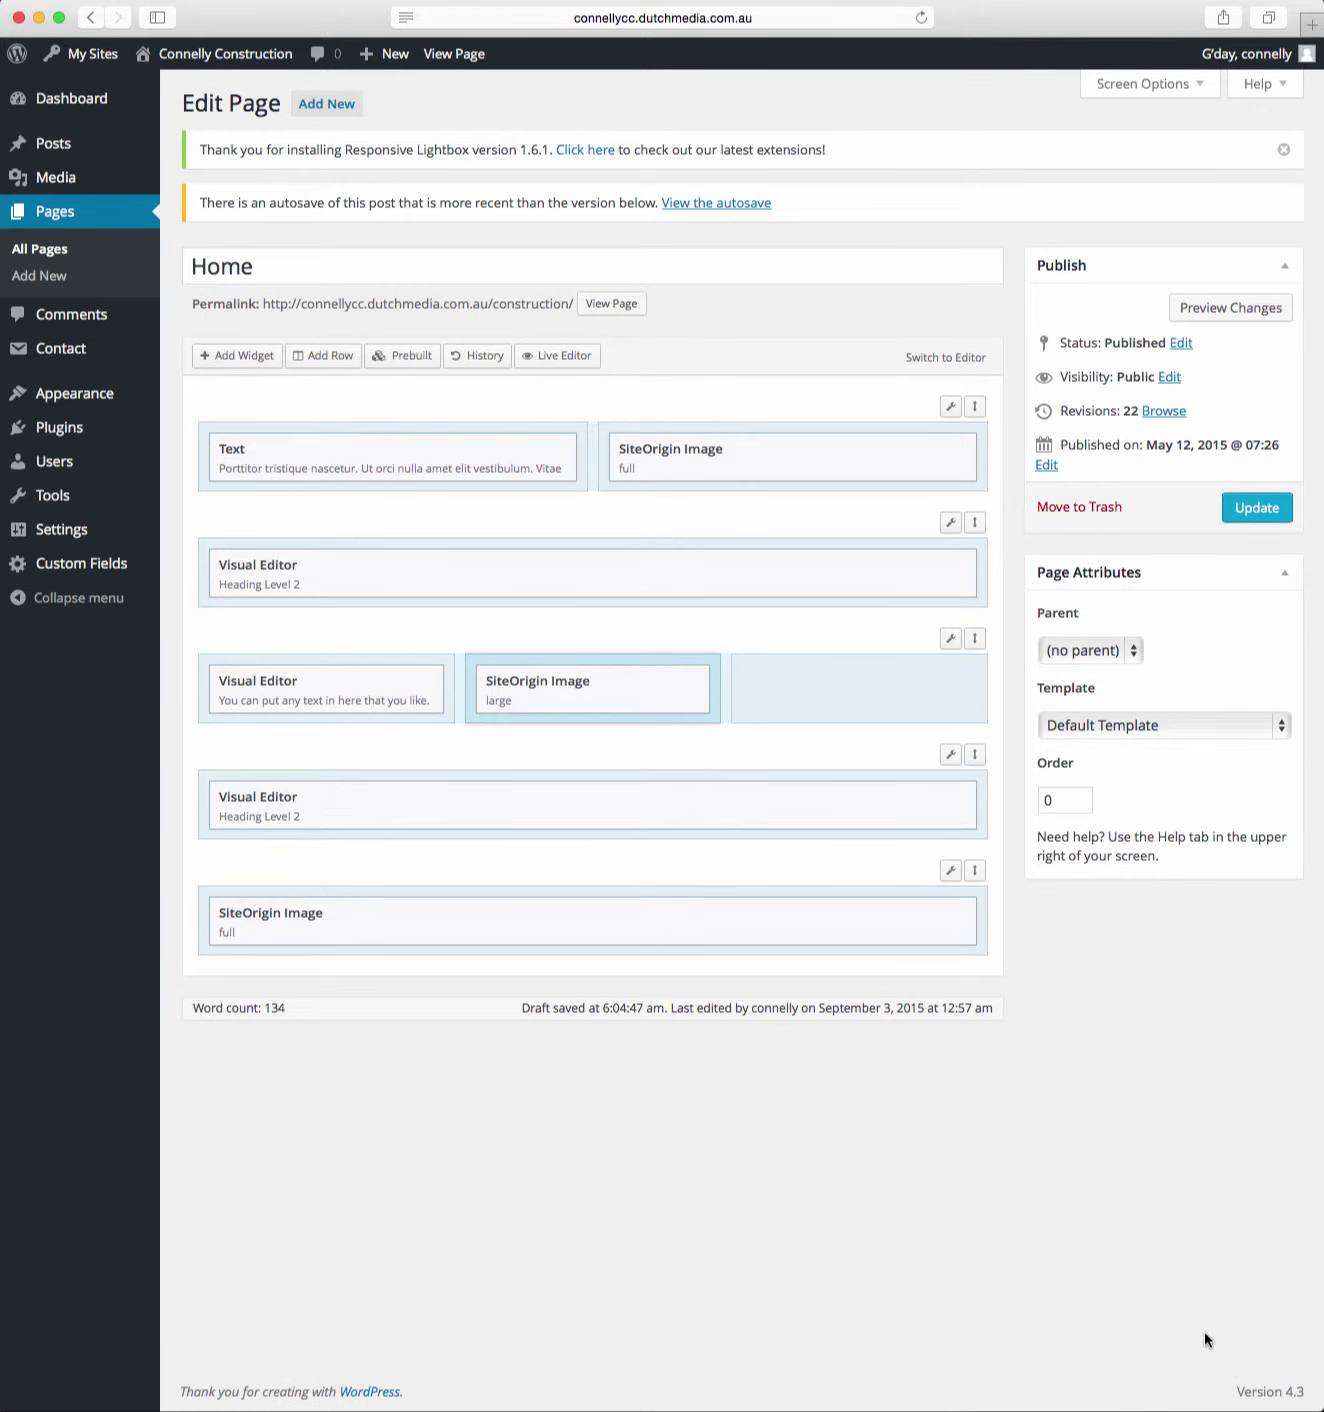
Add a SiteOrigin Image widget to the empty third column of the third row
click(829, 680)
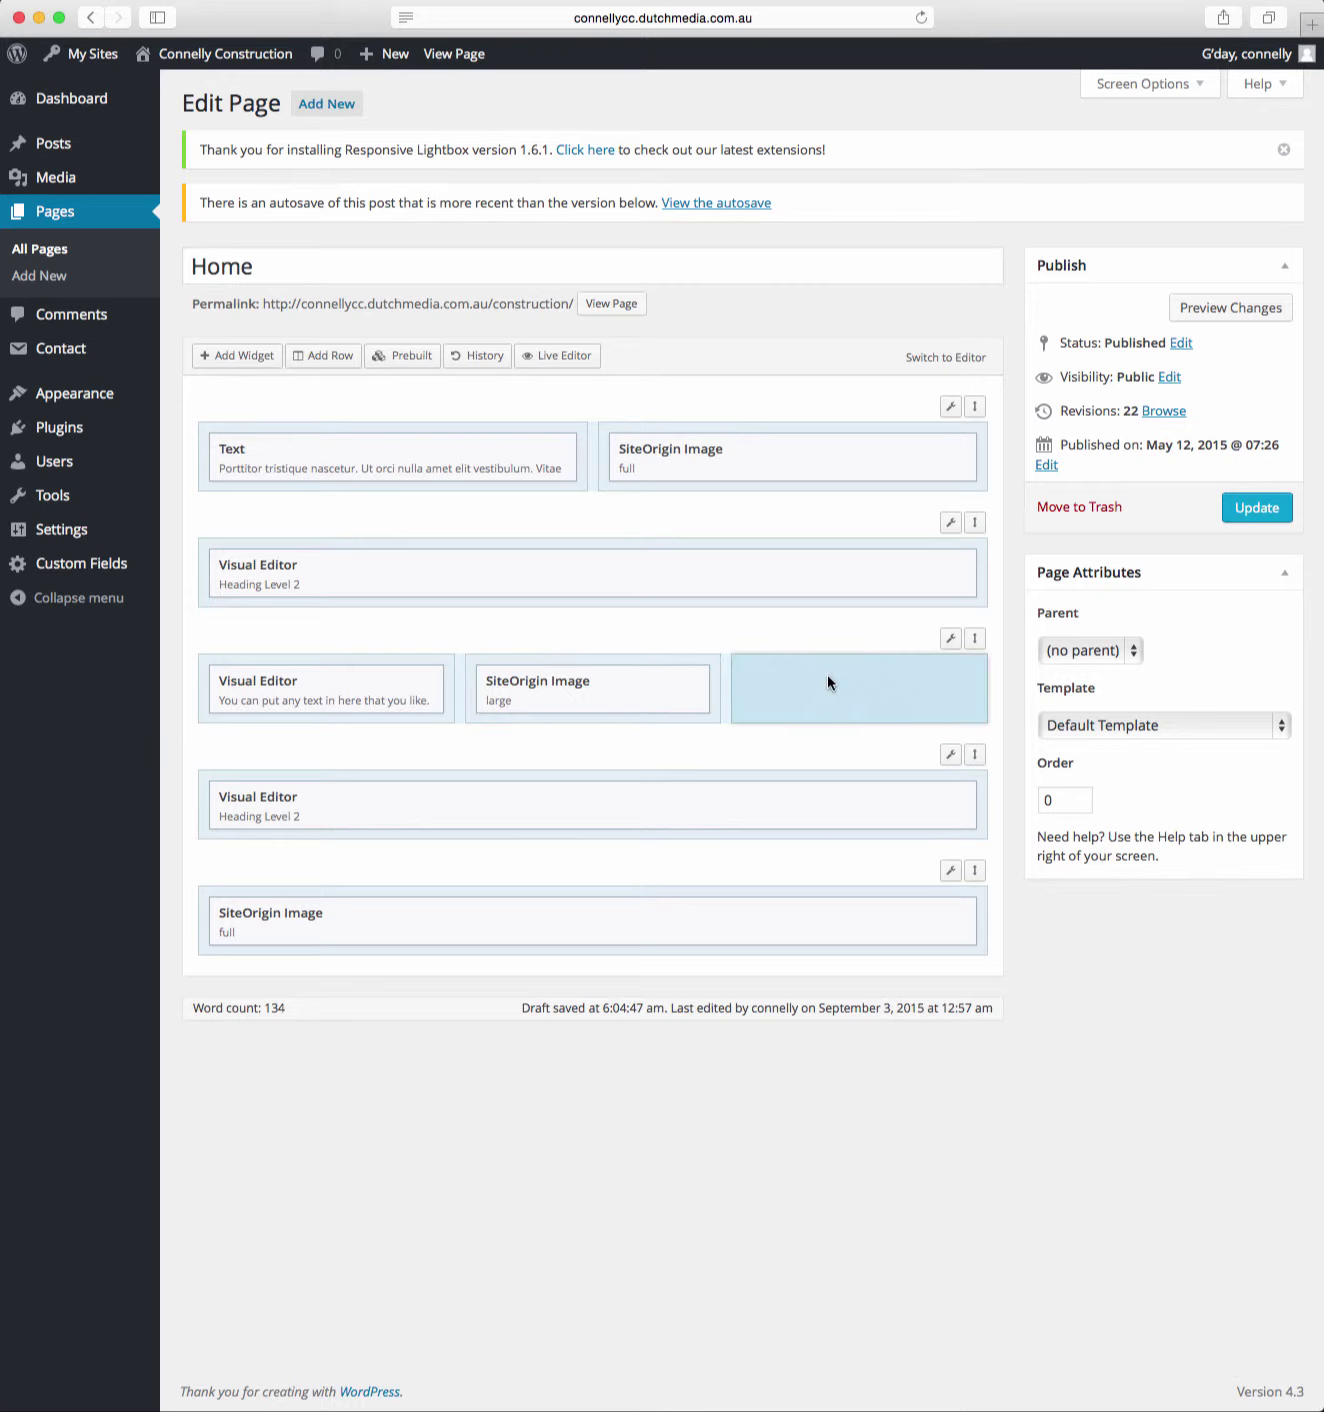
click(240, 357)
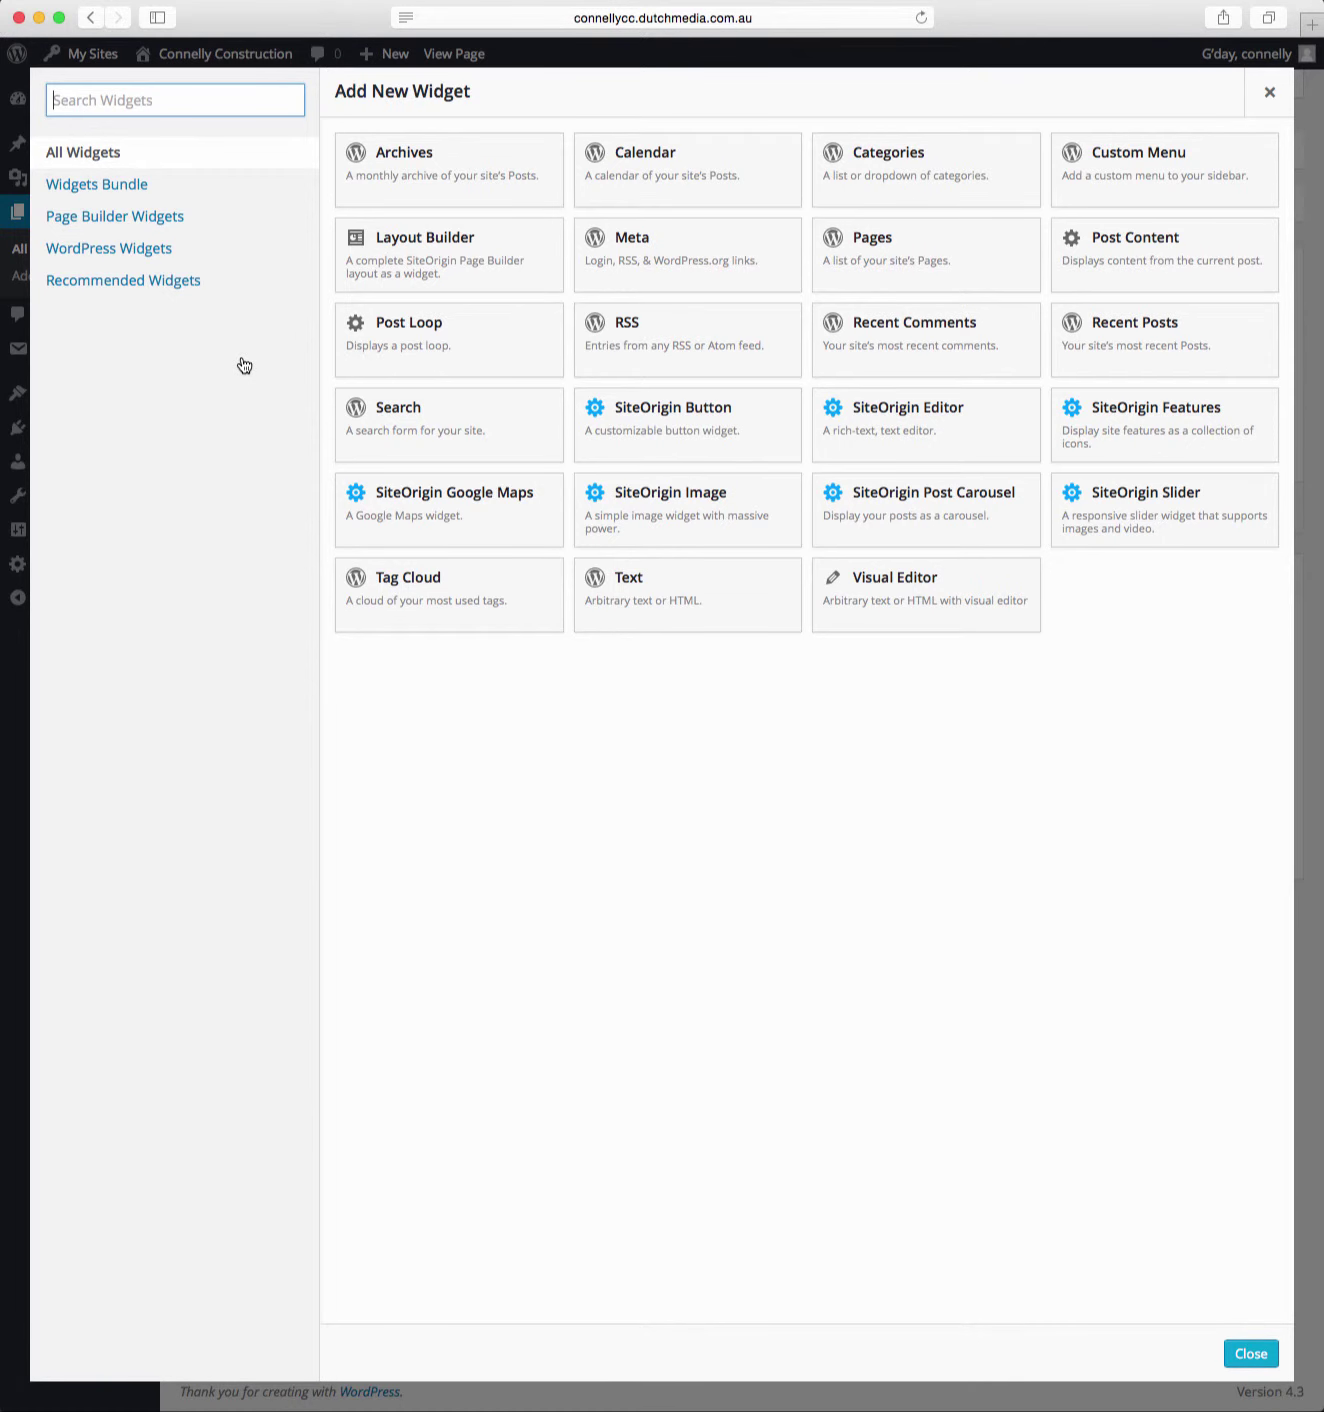
click(663, 519)
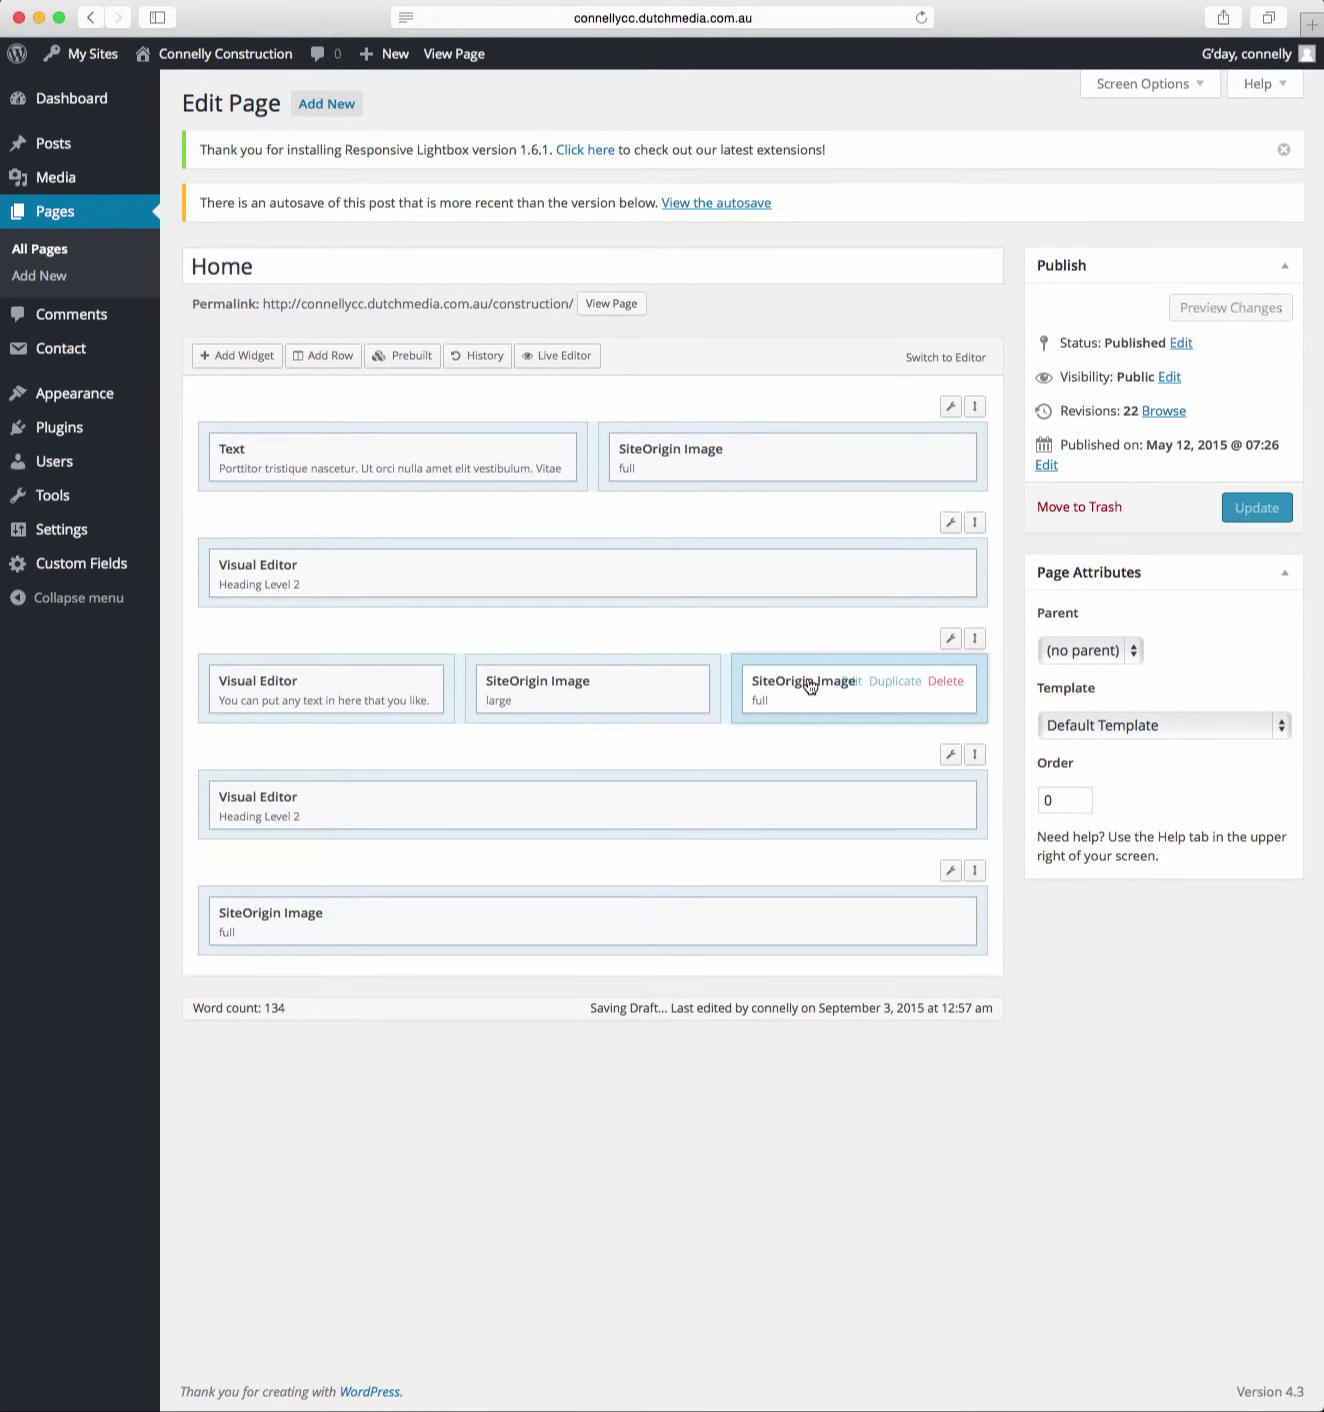
Set DSCF0063.jpg from the media library as the new widget's image
click(846, 683)
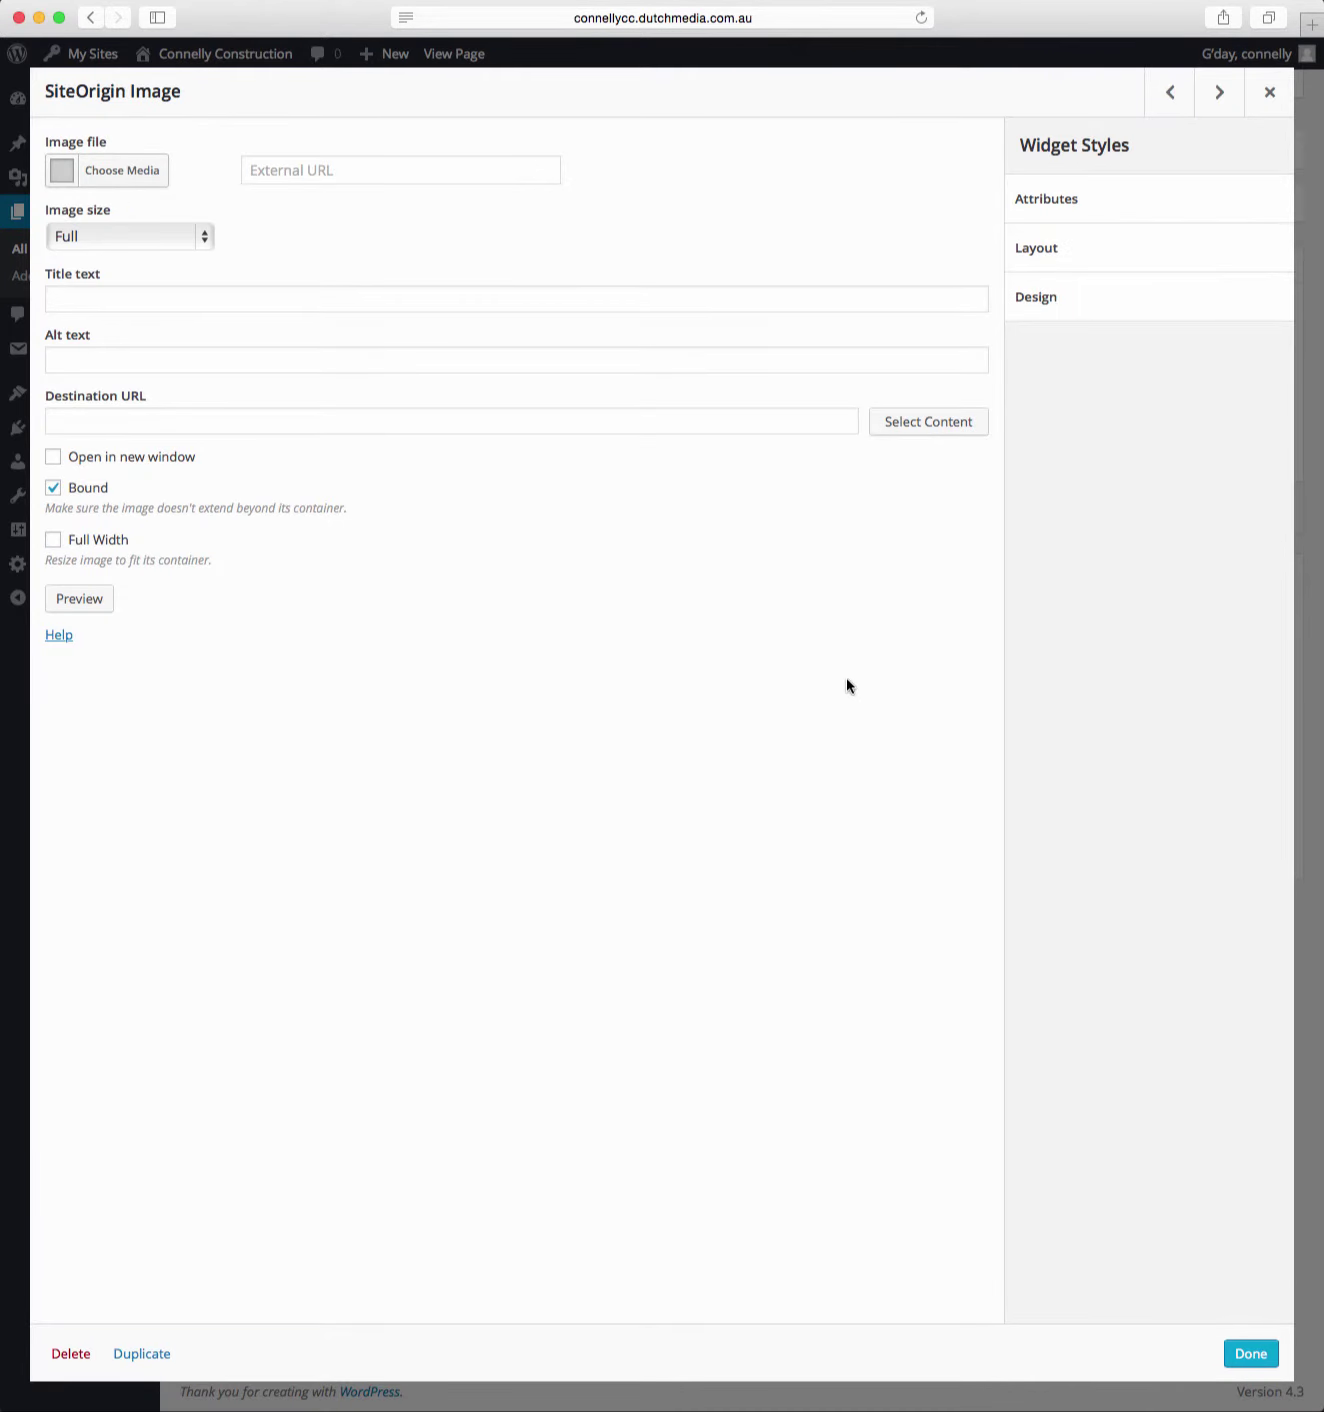
click(130, 176)
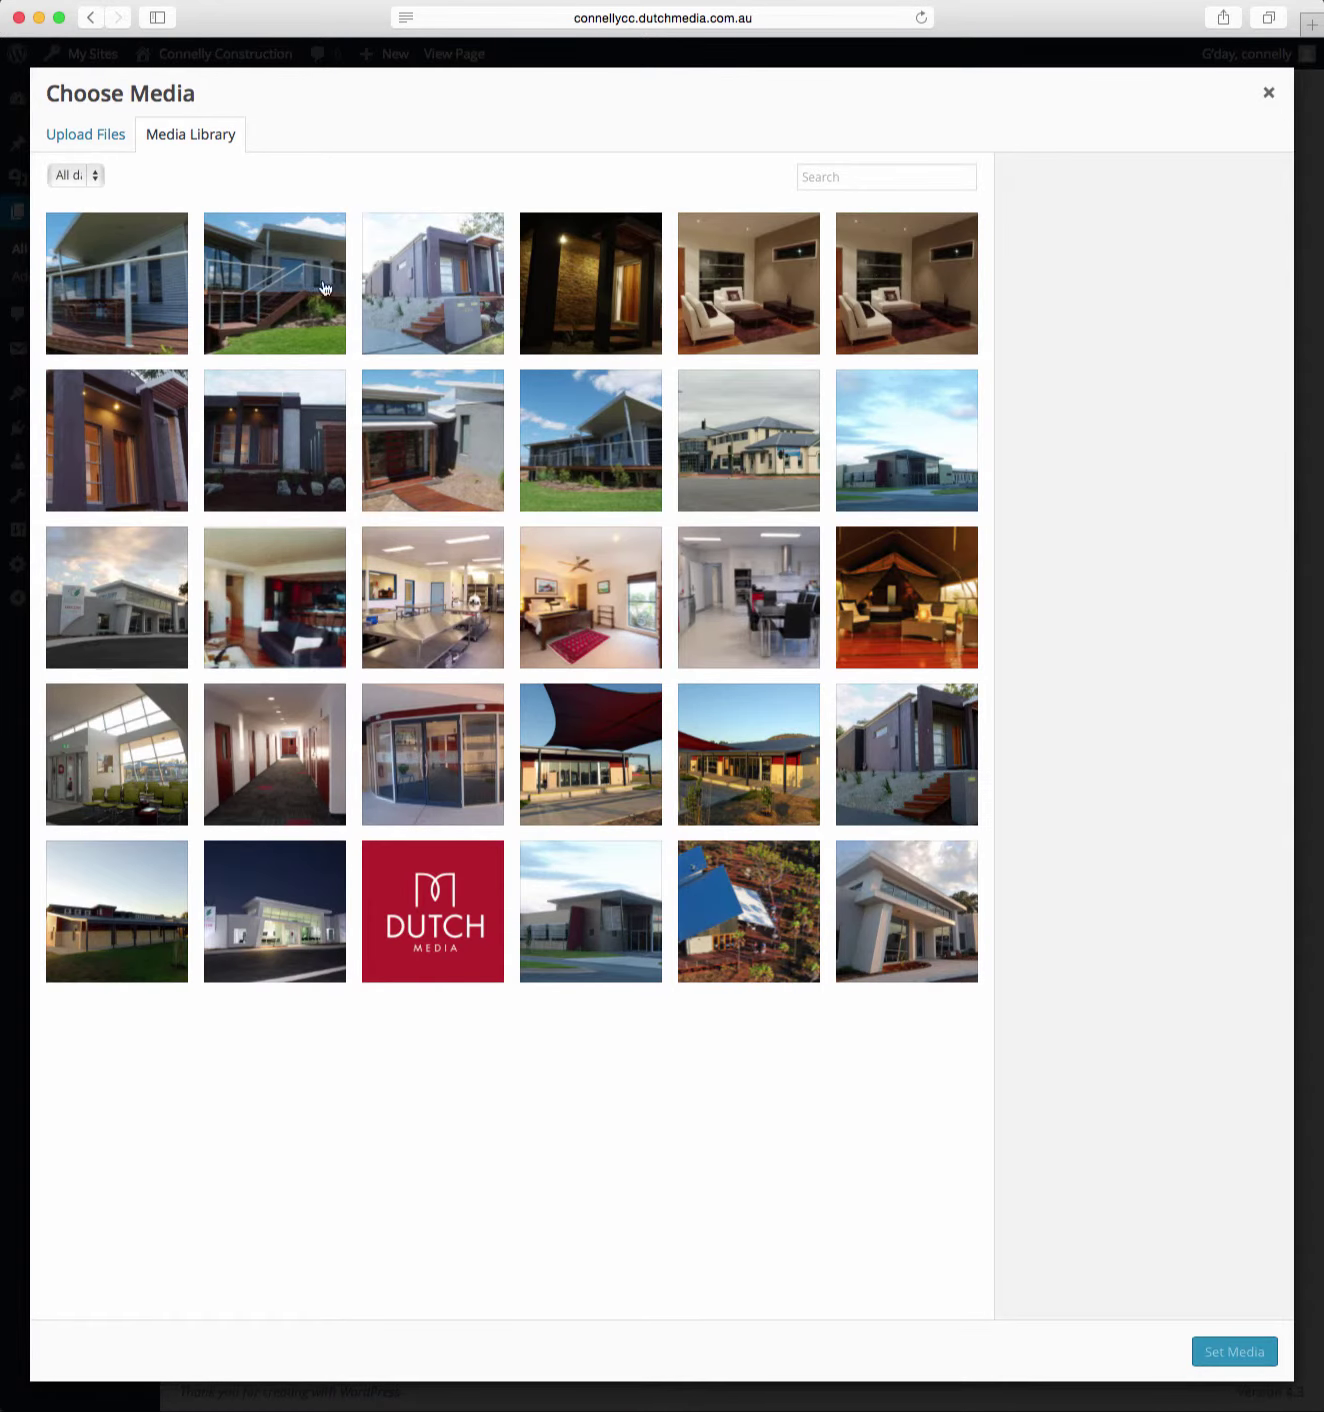
click(796, 438)
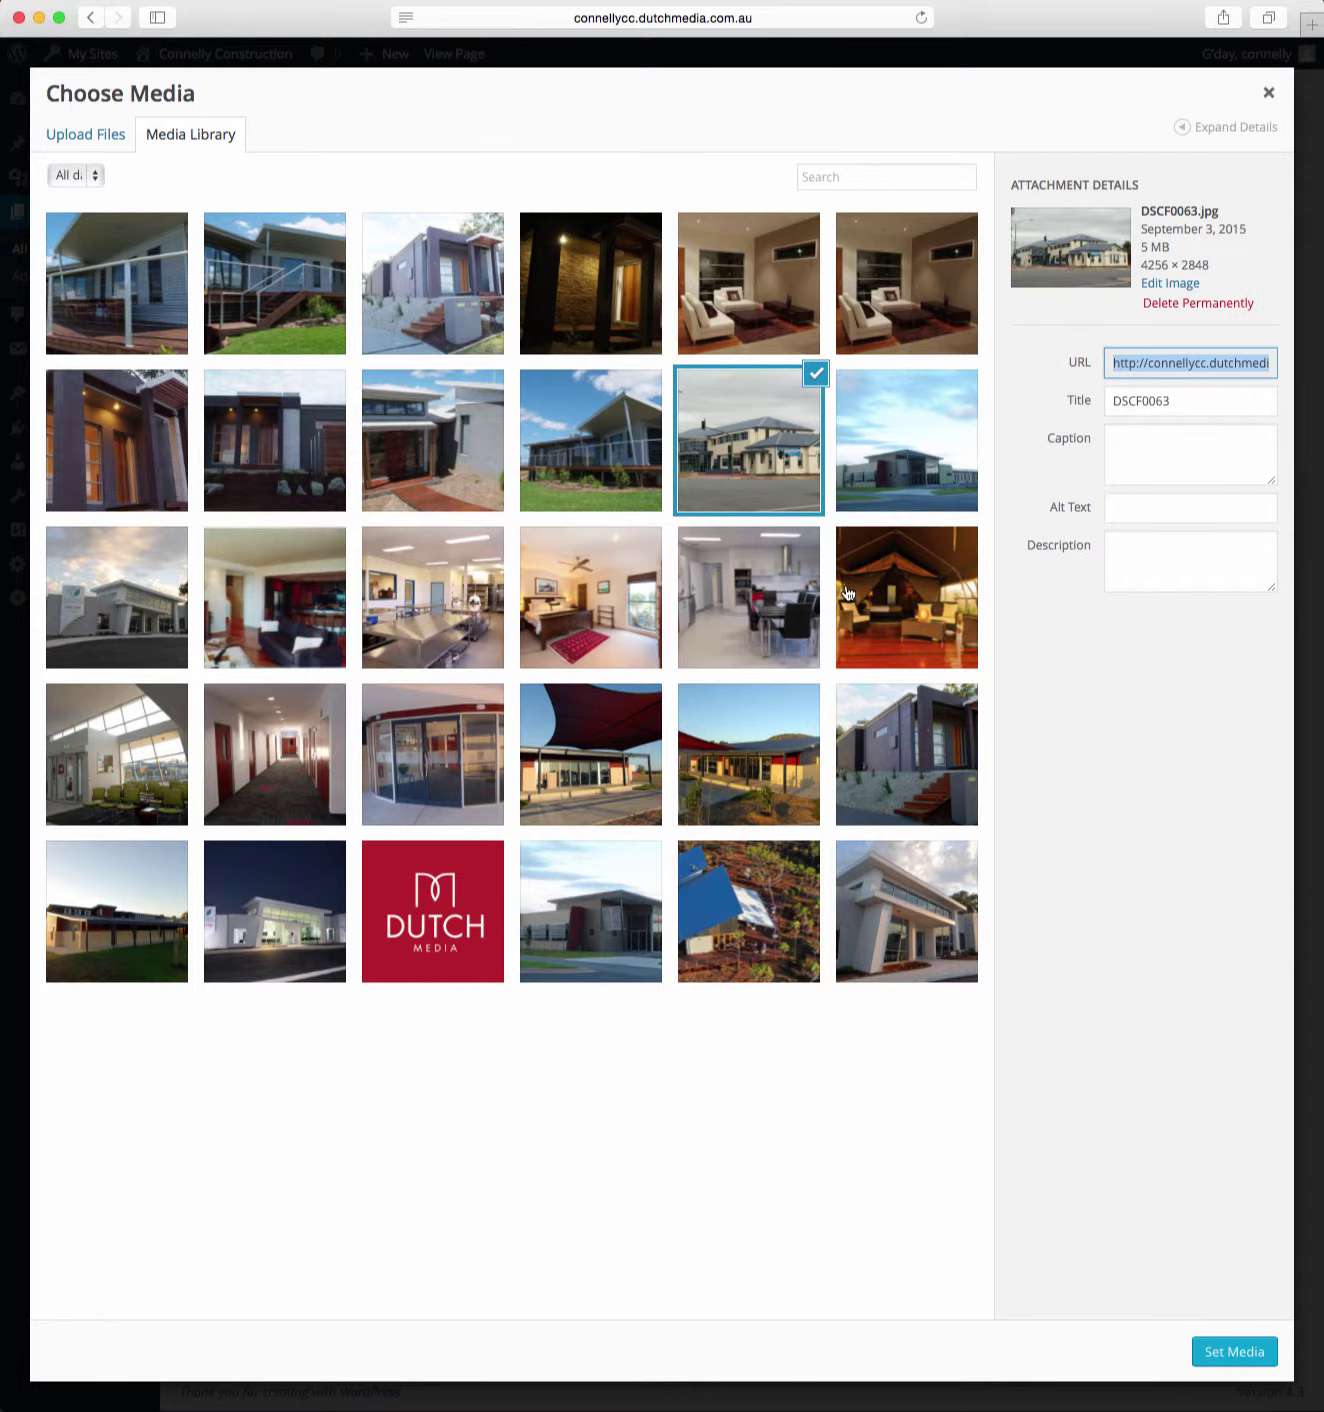
click(1228, 1353)
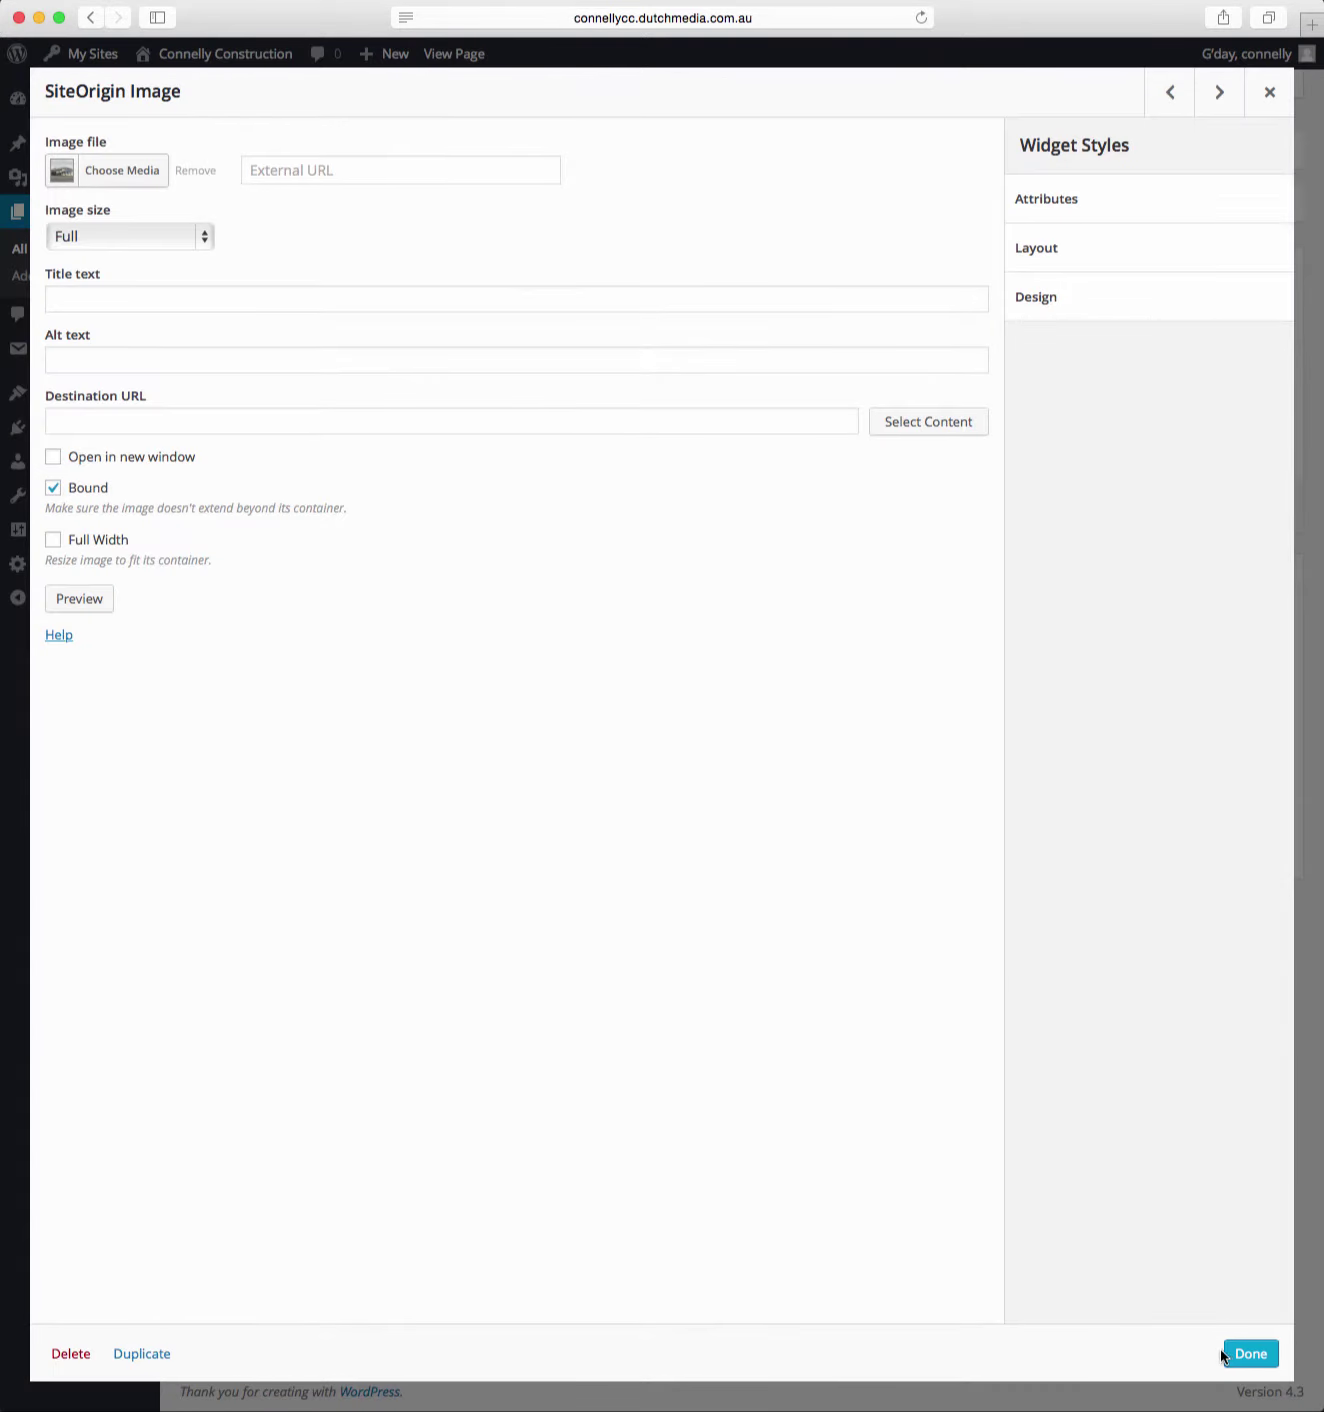
Give the DSCF0063 image the Large size with Full Width enabled, and save its widget
click(166, 236)
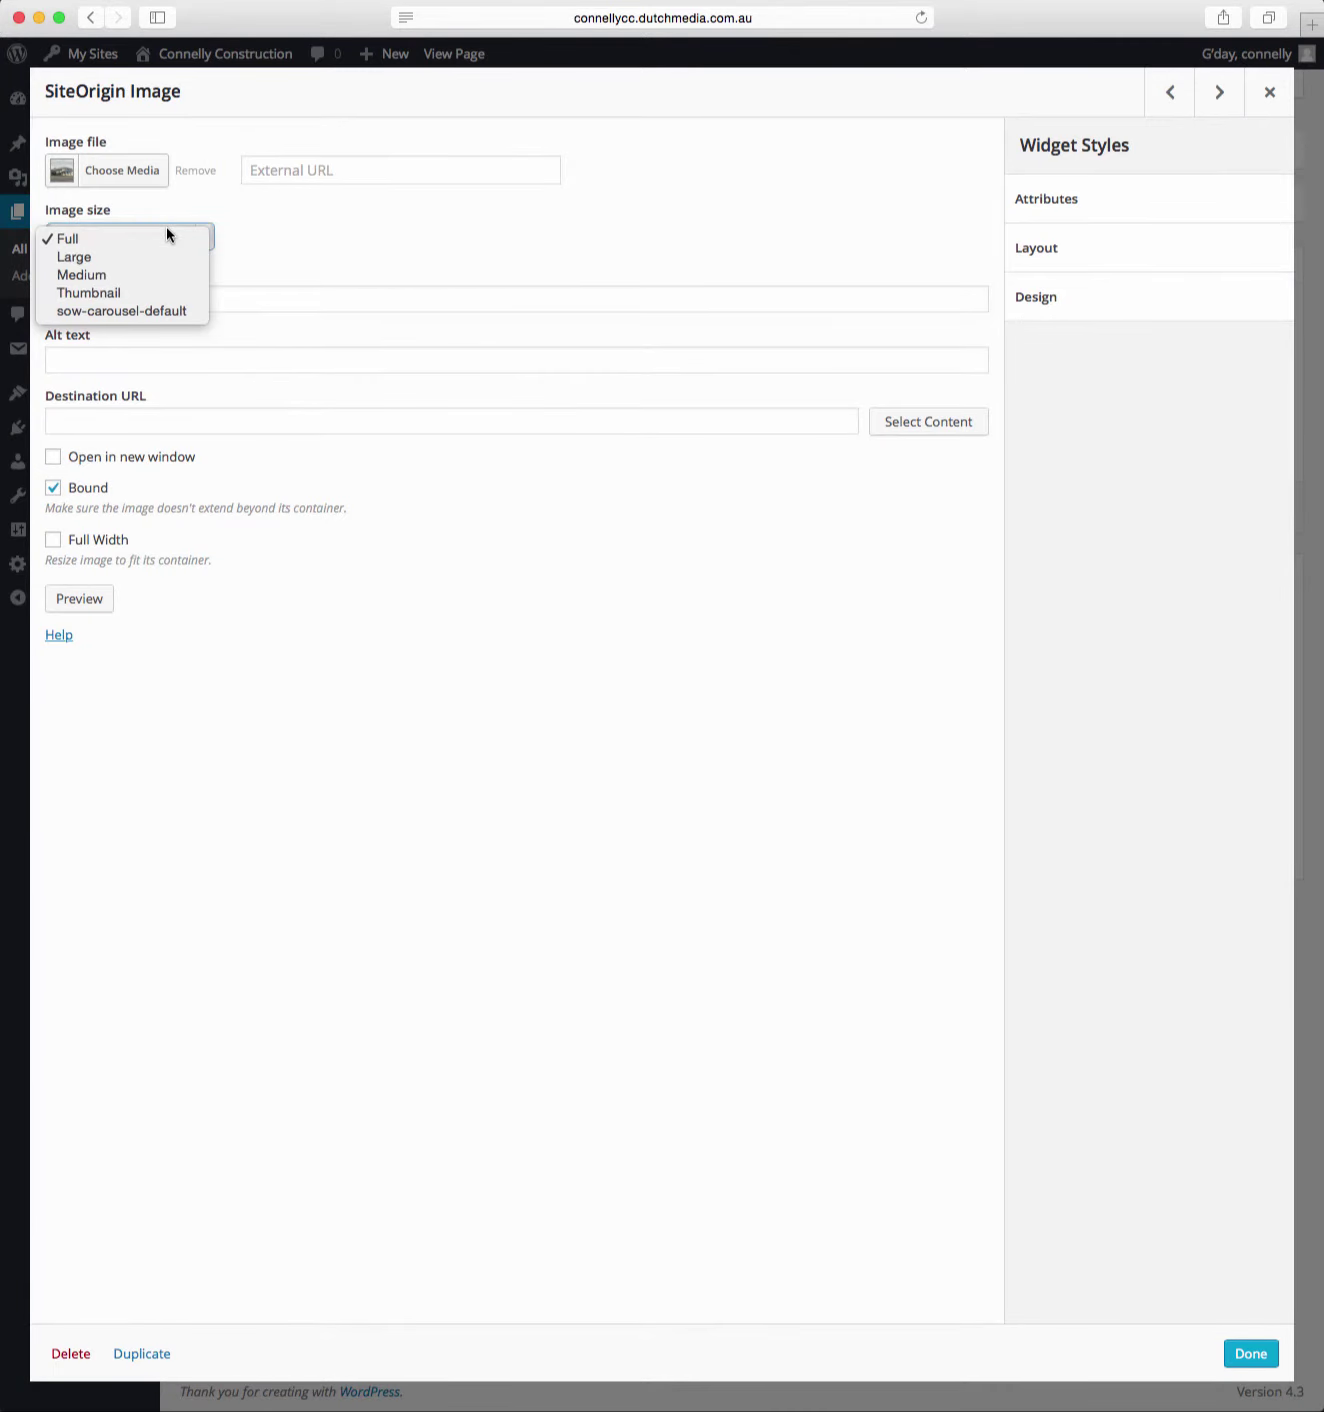
click(89, 257)
click(83, 546)
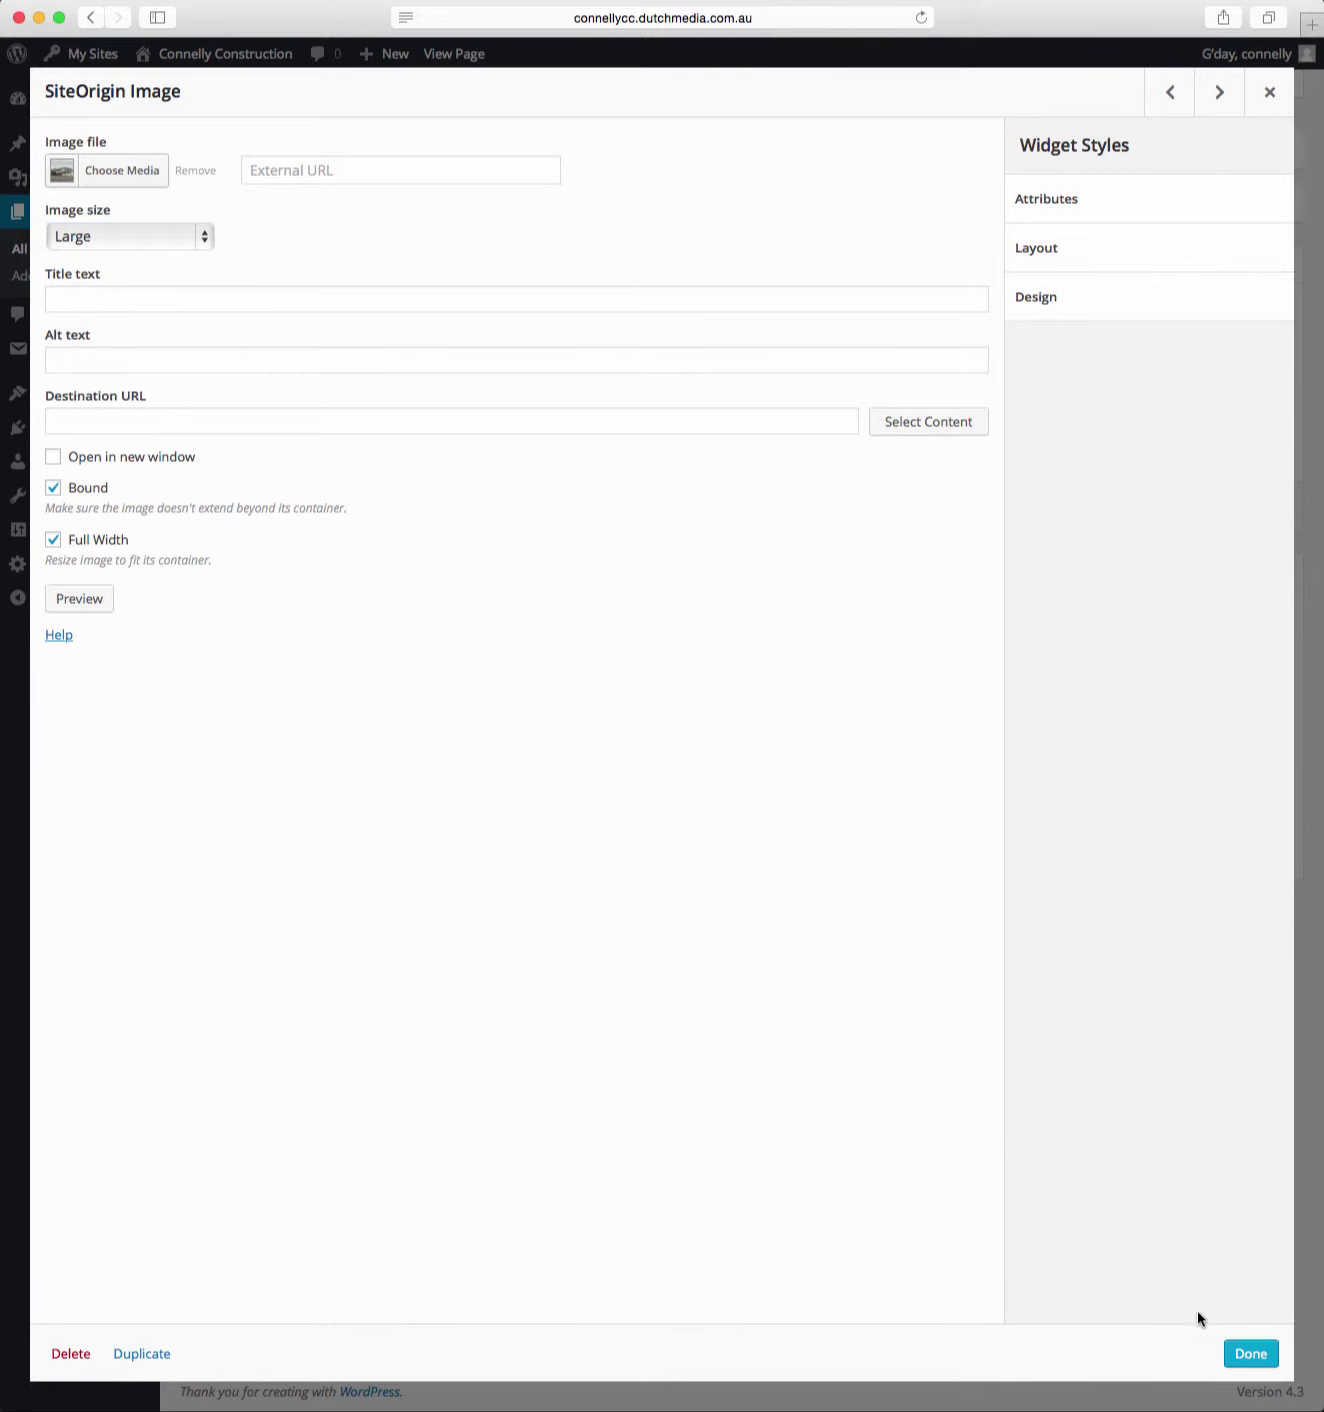
click(1251, 1353)
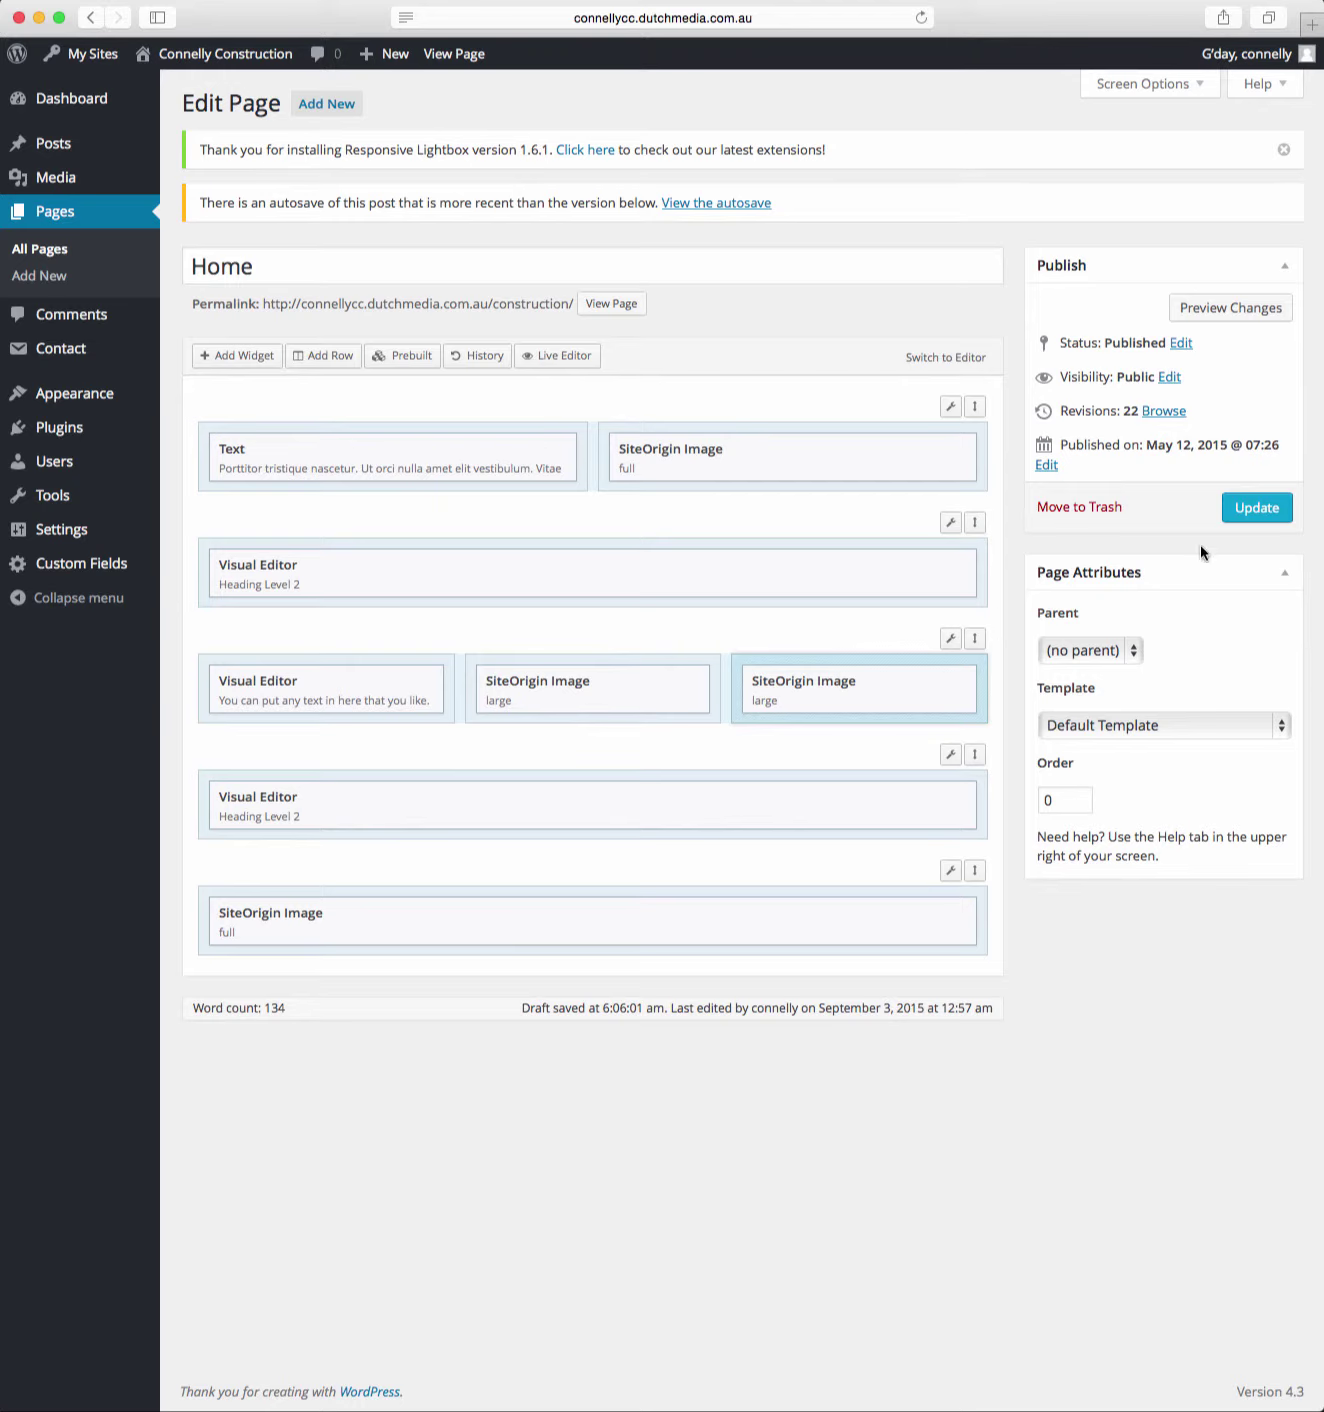
Update the Home page and view the published page before returning to its editor
click(1267, 512)
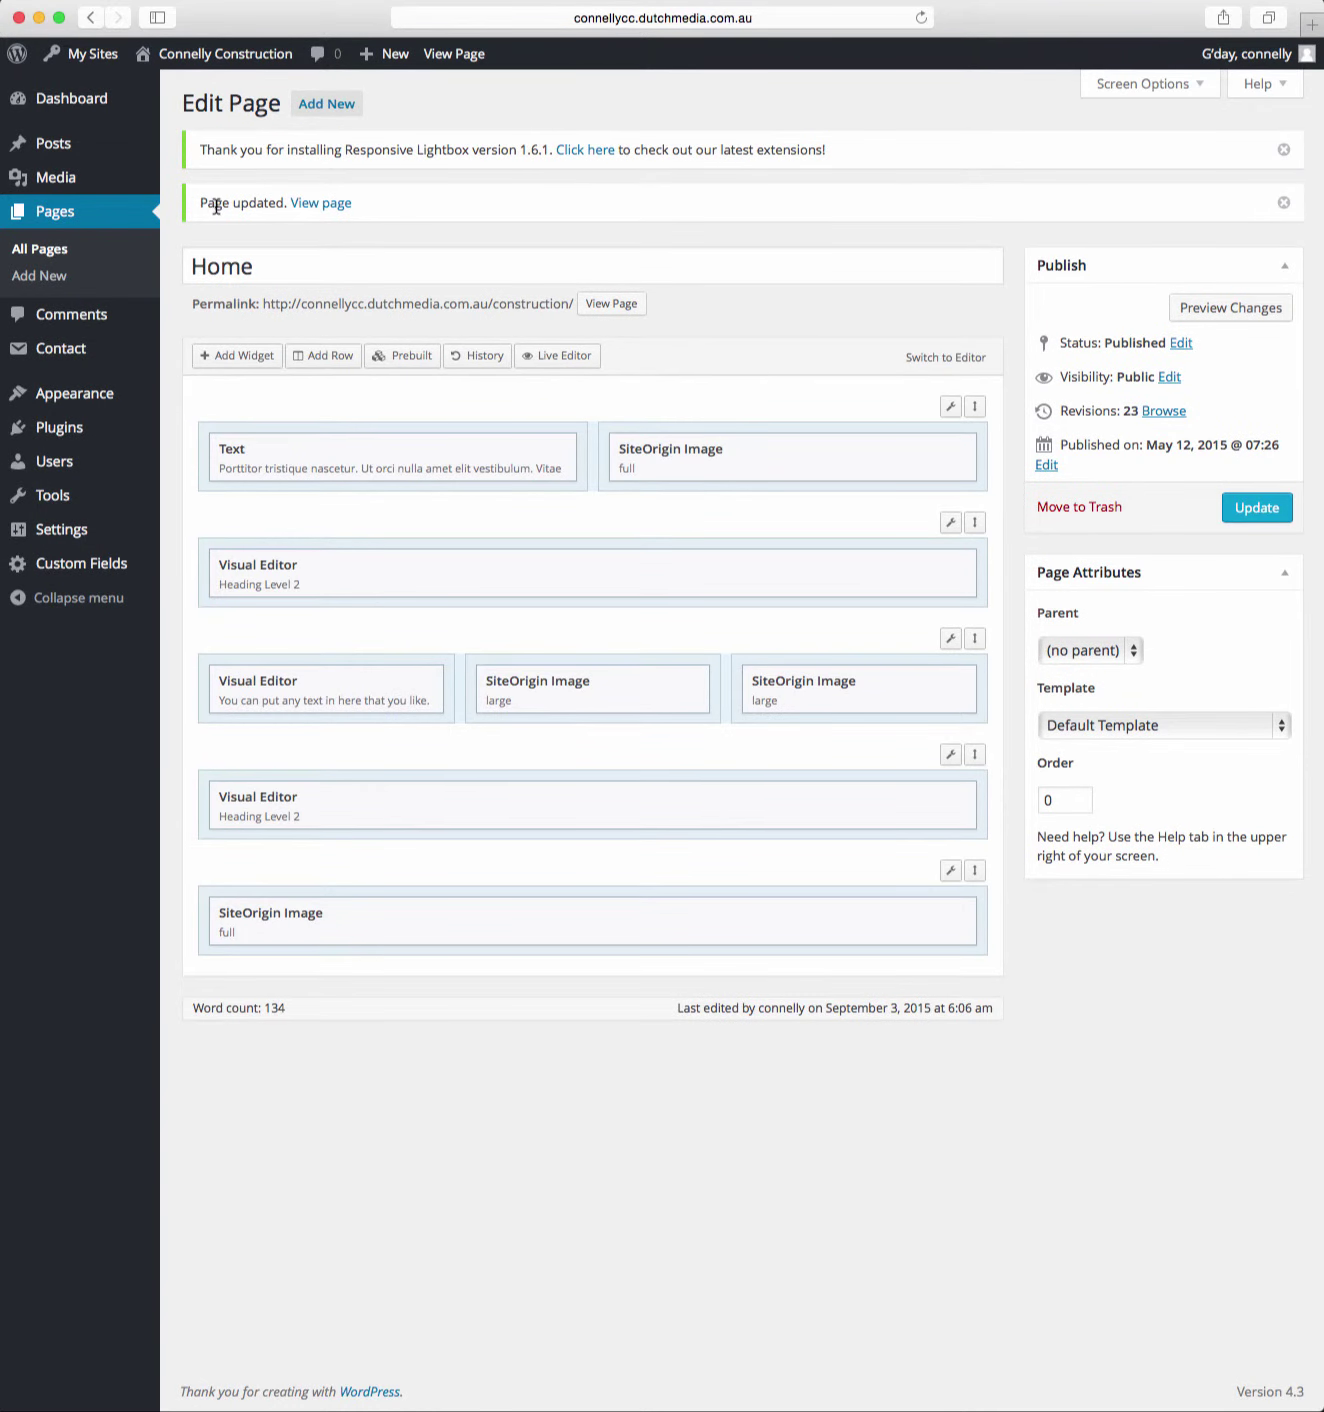
click(300, 206)
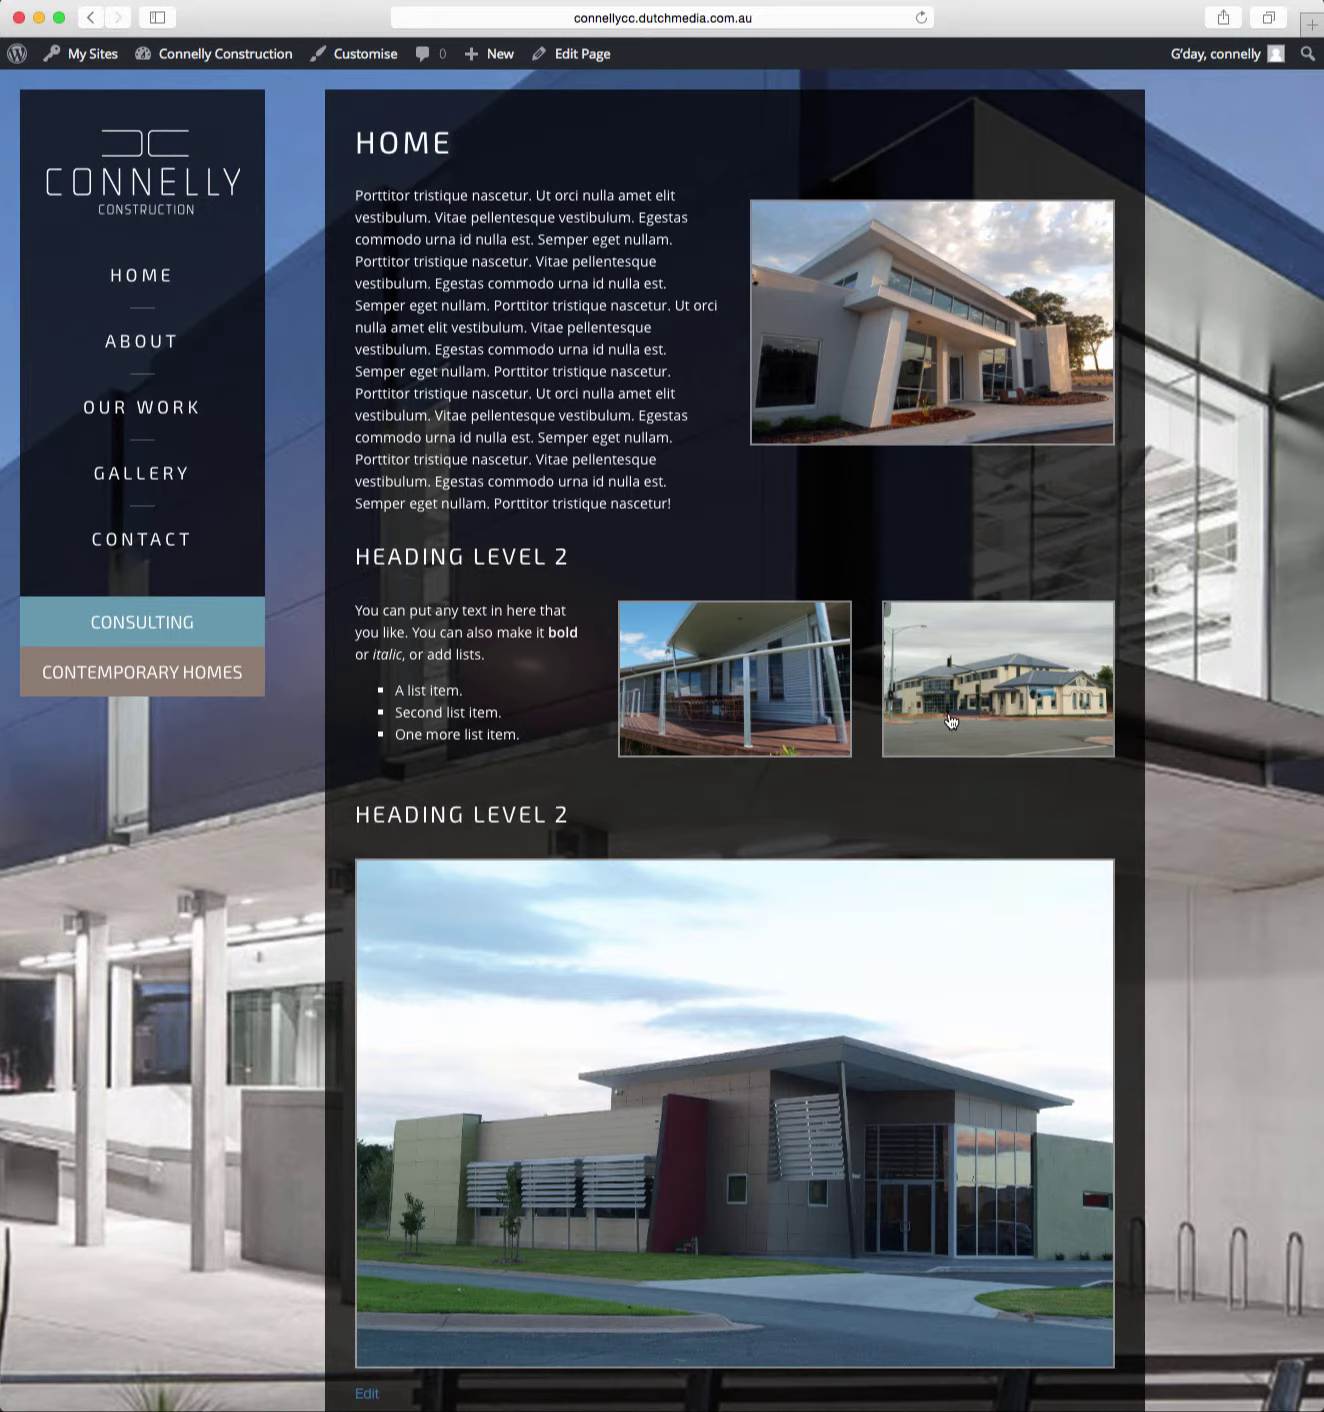
click(600, 63)
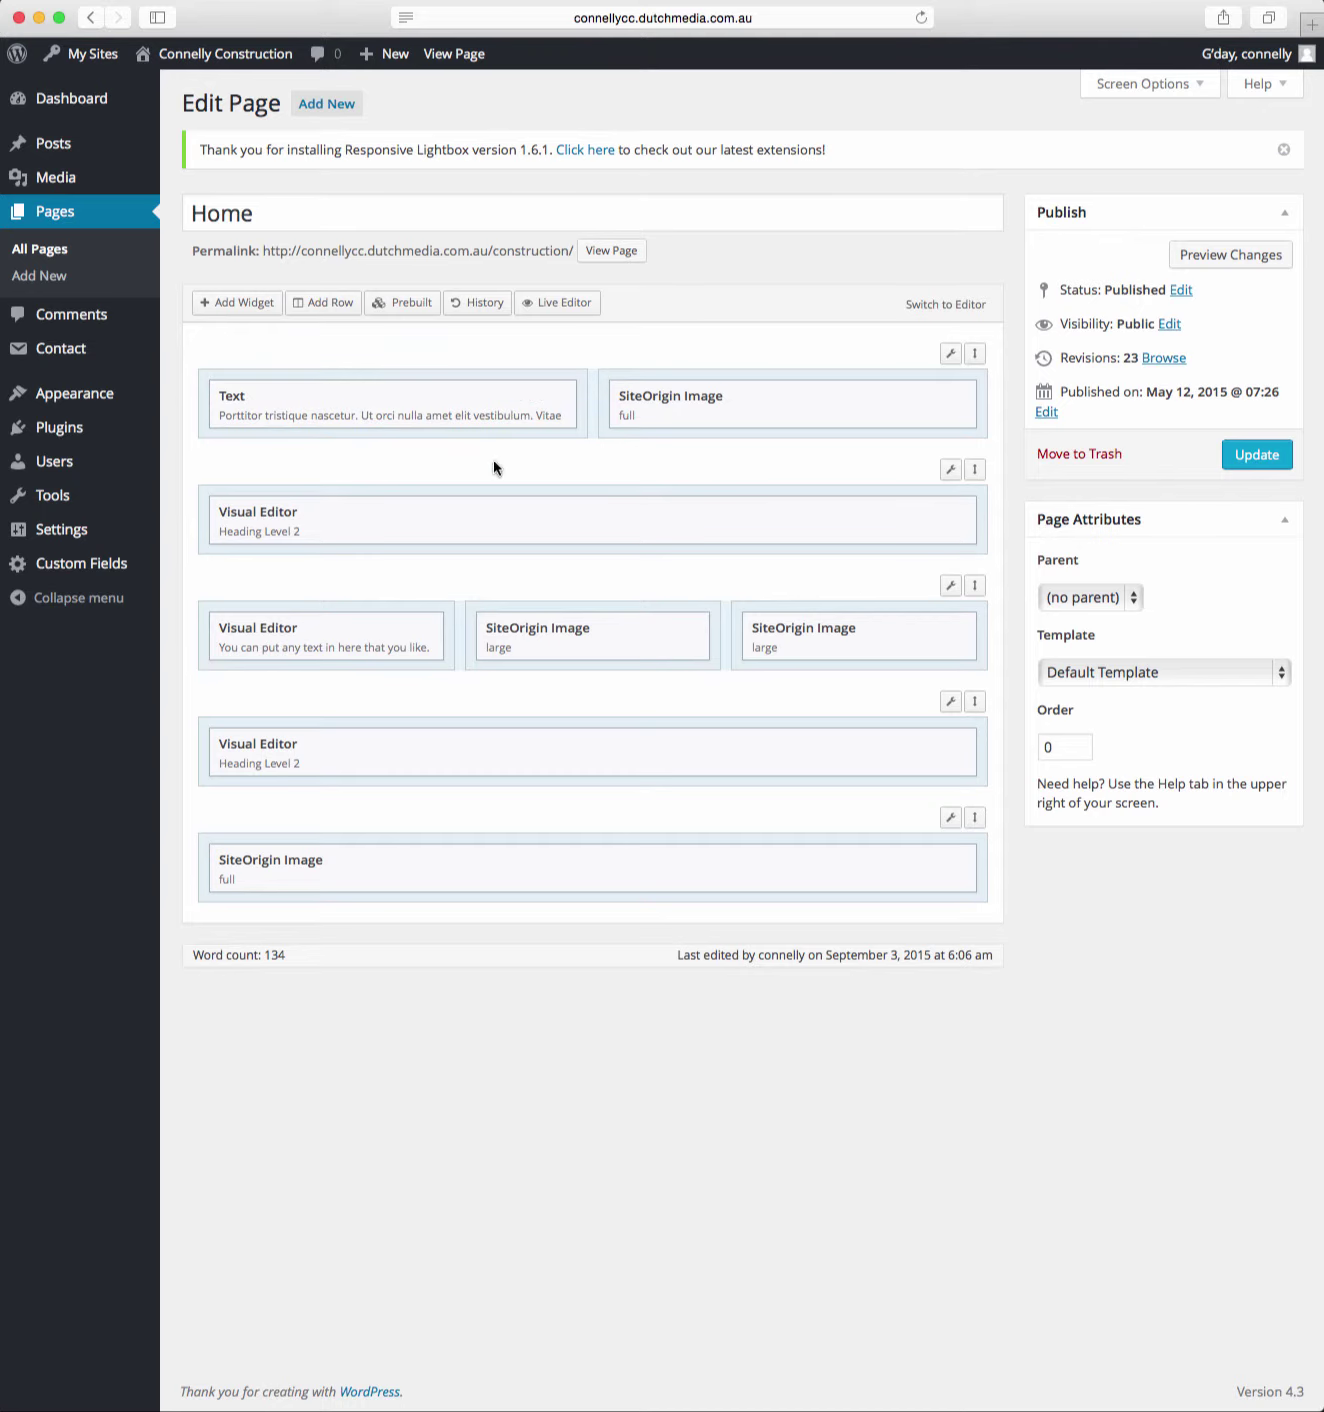
In the Live Editor, replace the Row 2 heading with "This is a heading. To keep a consistent look, you can duplicate them."
click(528, 315)
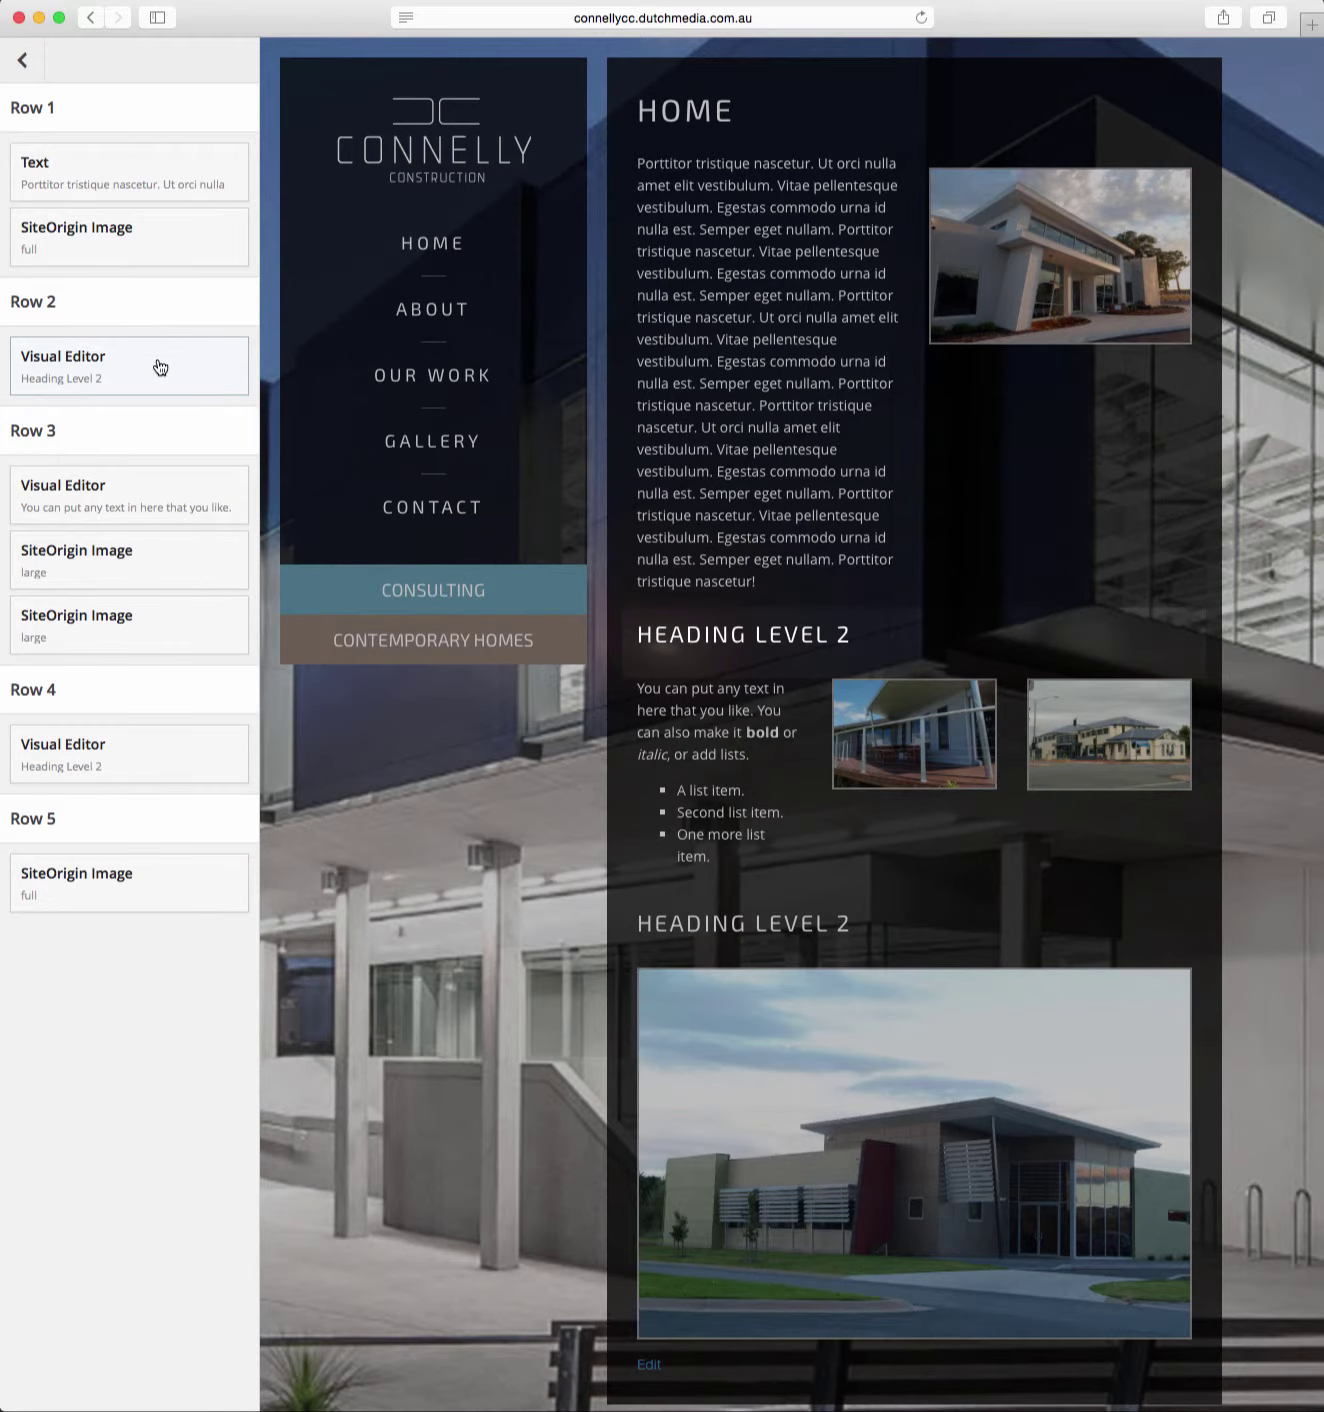
click(158, 367)
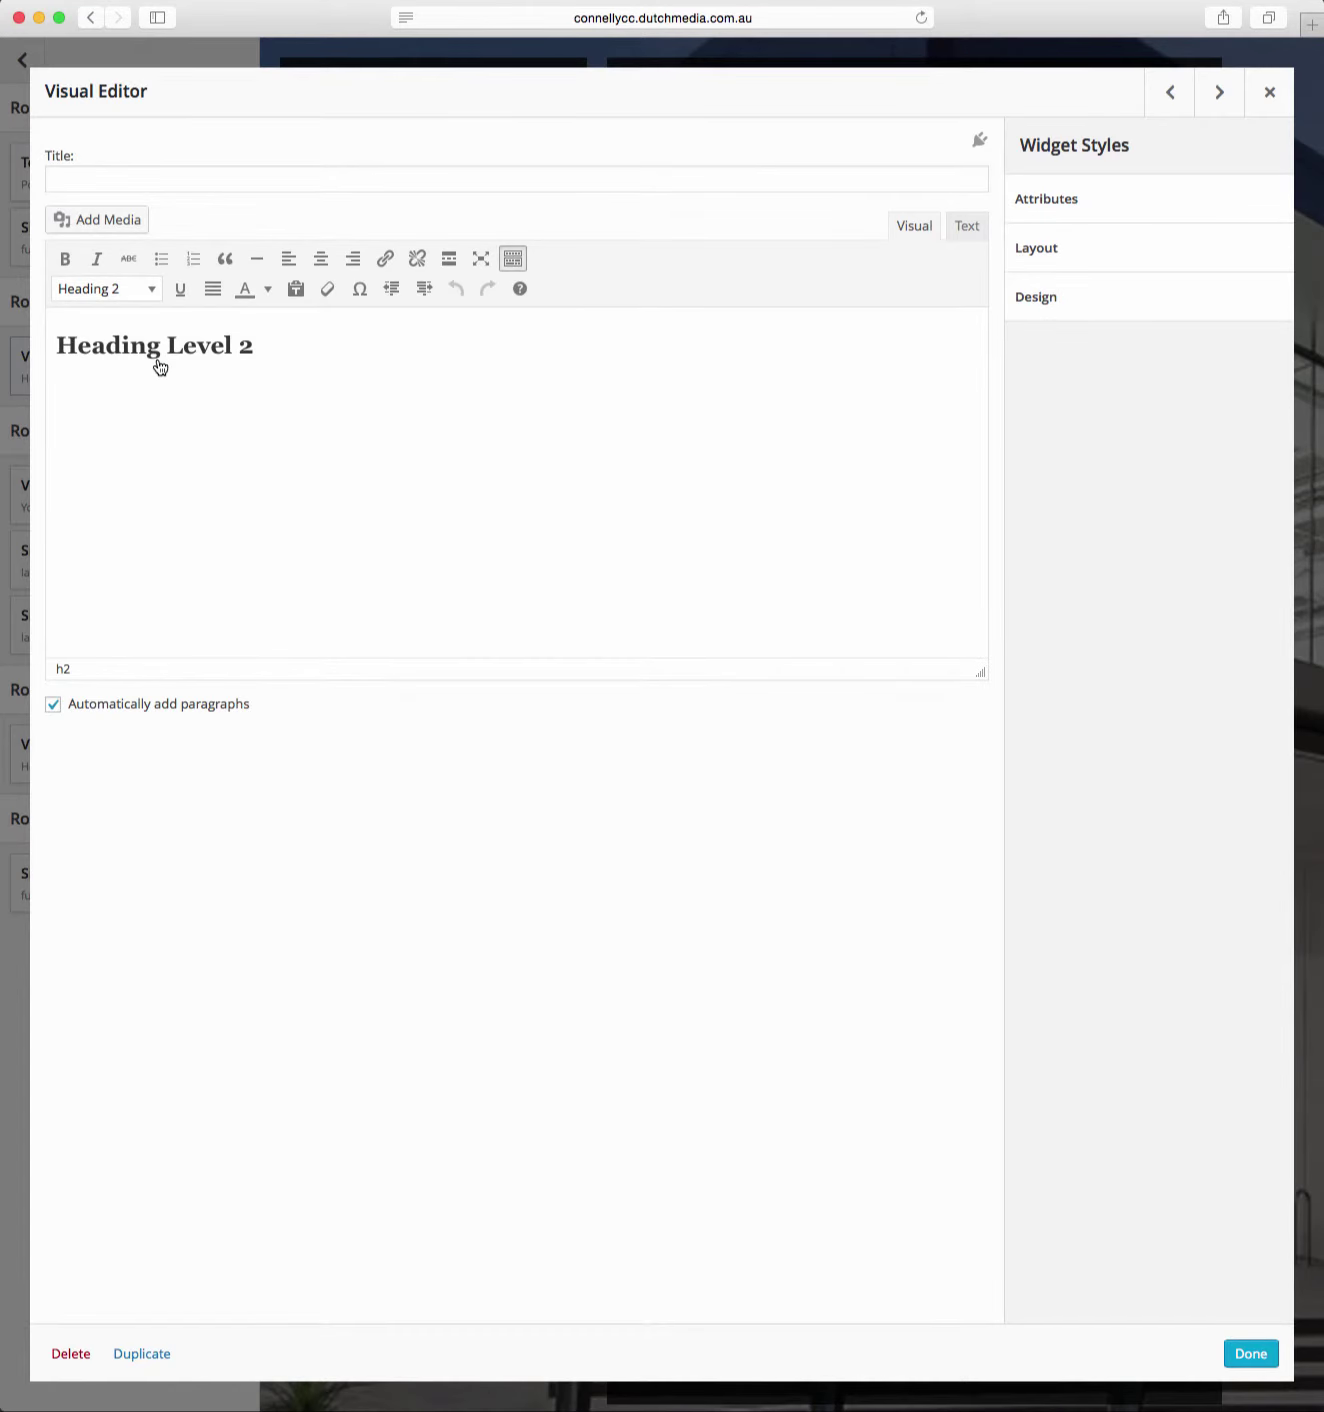
drag(256, 345, 60, 350)
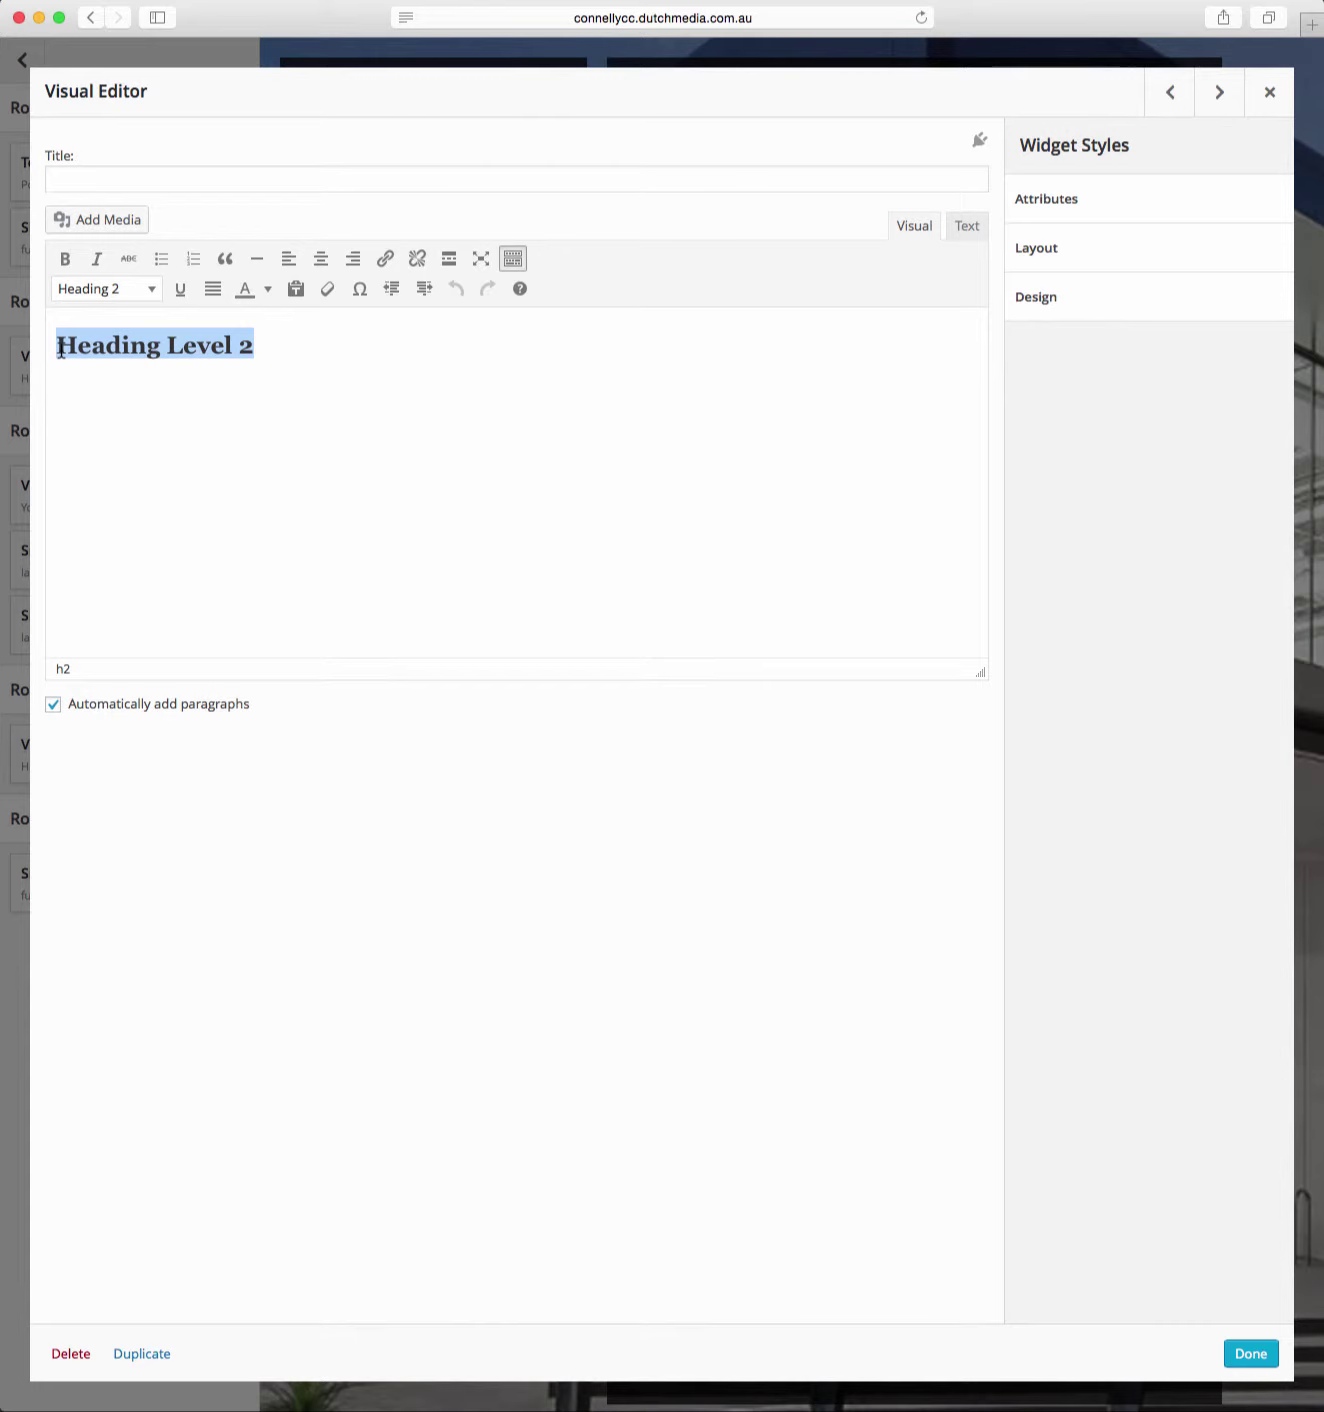
text(This )
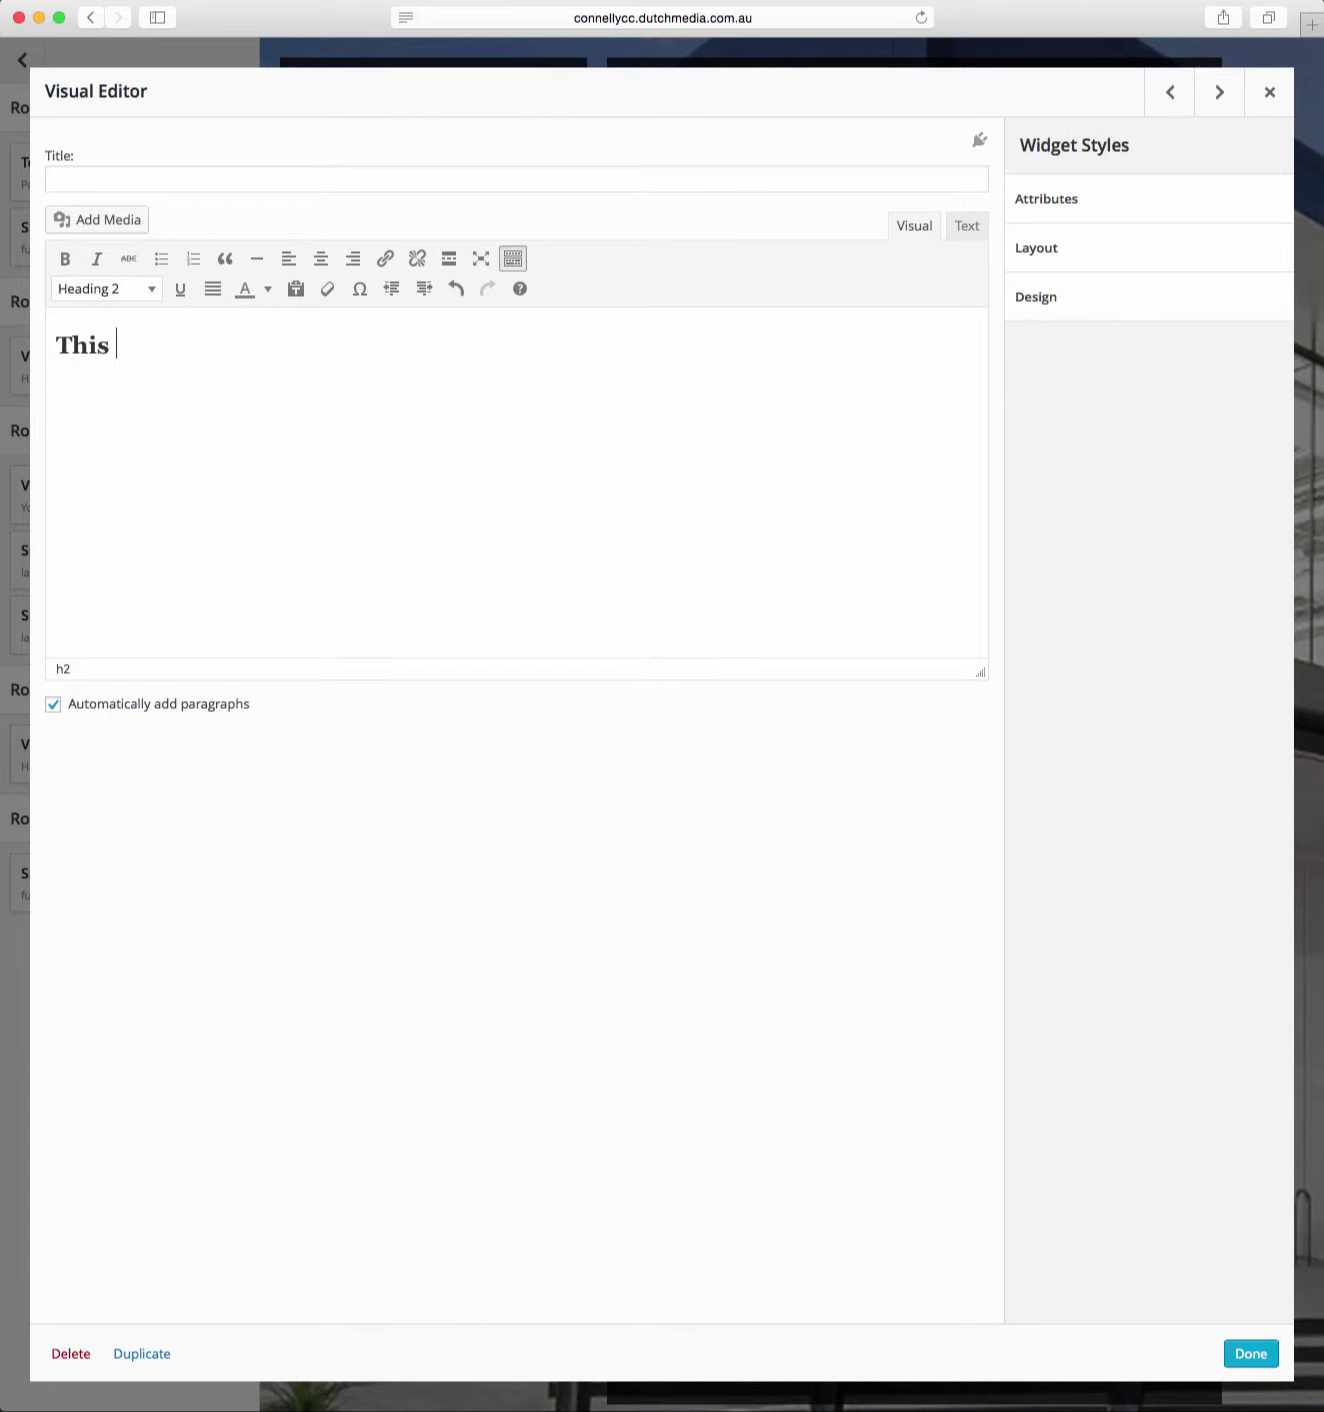
text(is a heading)
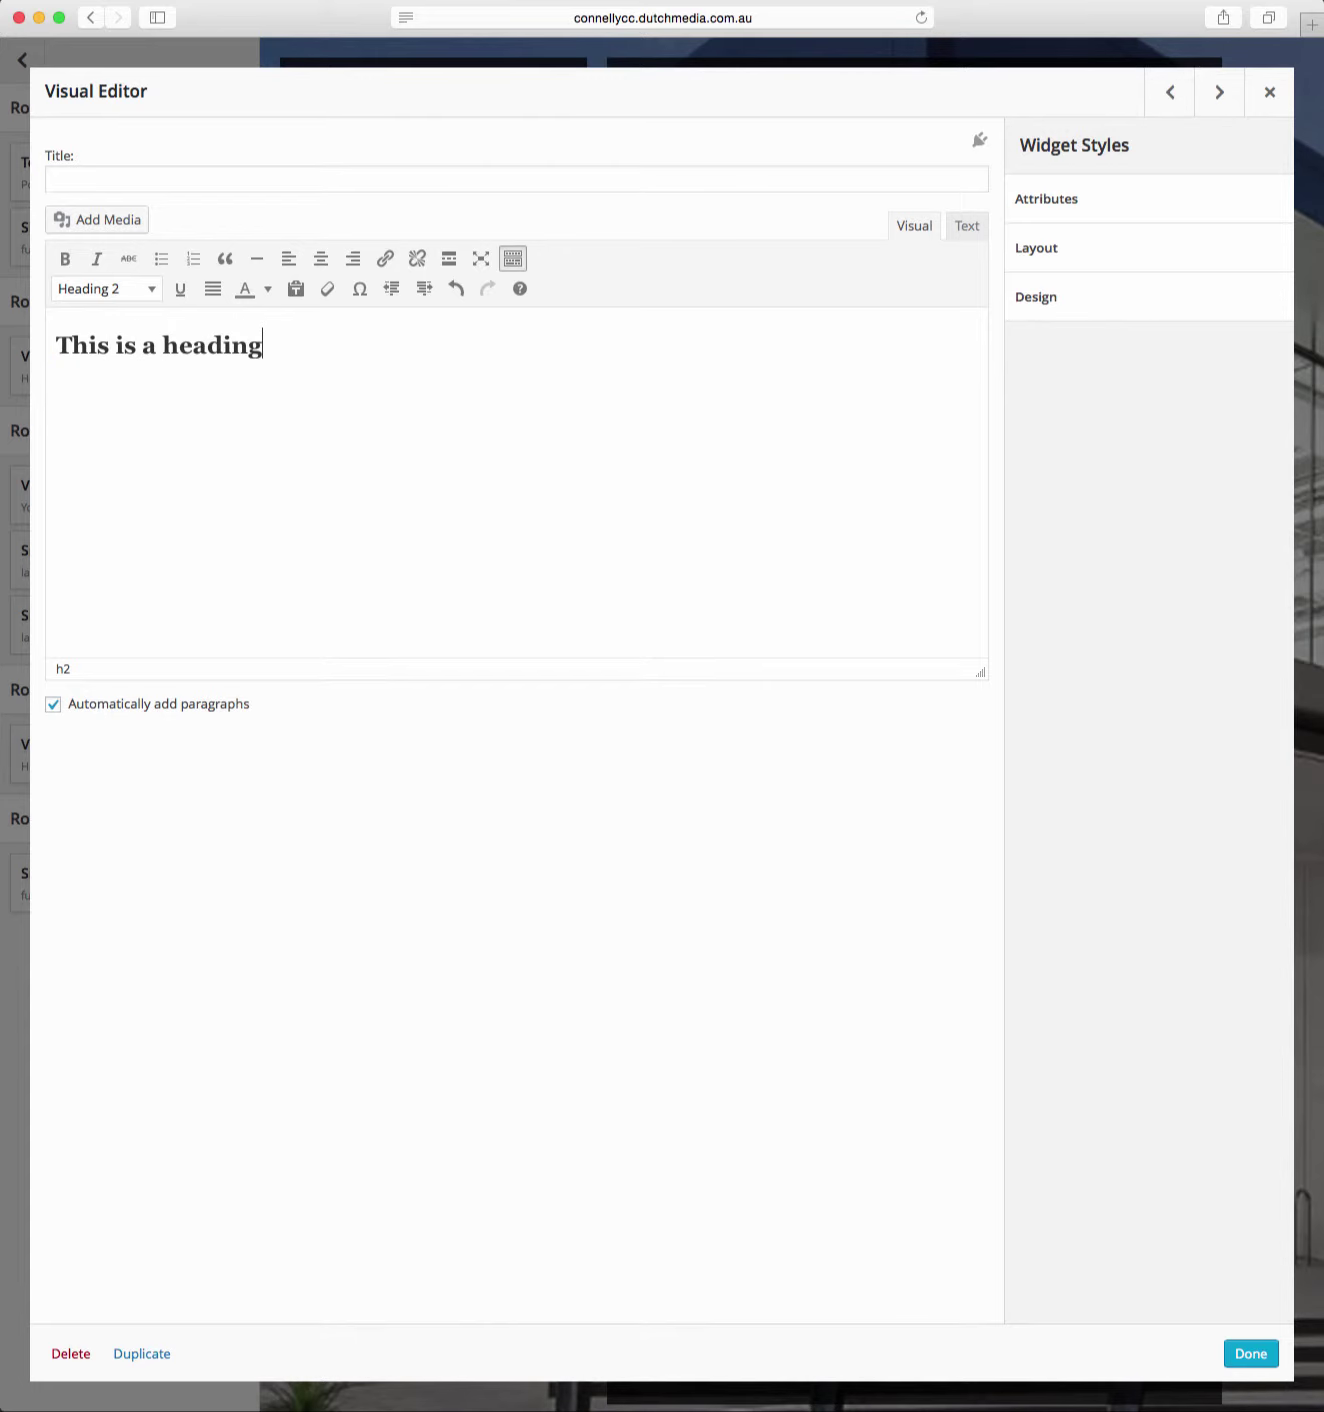
text(. To keep a consistent )
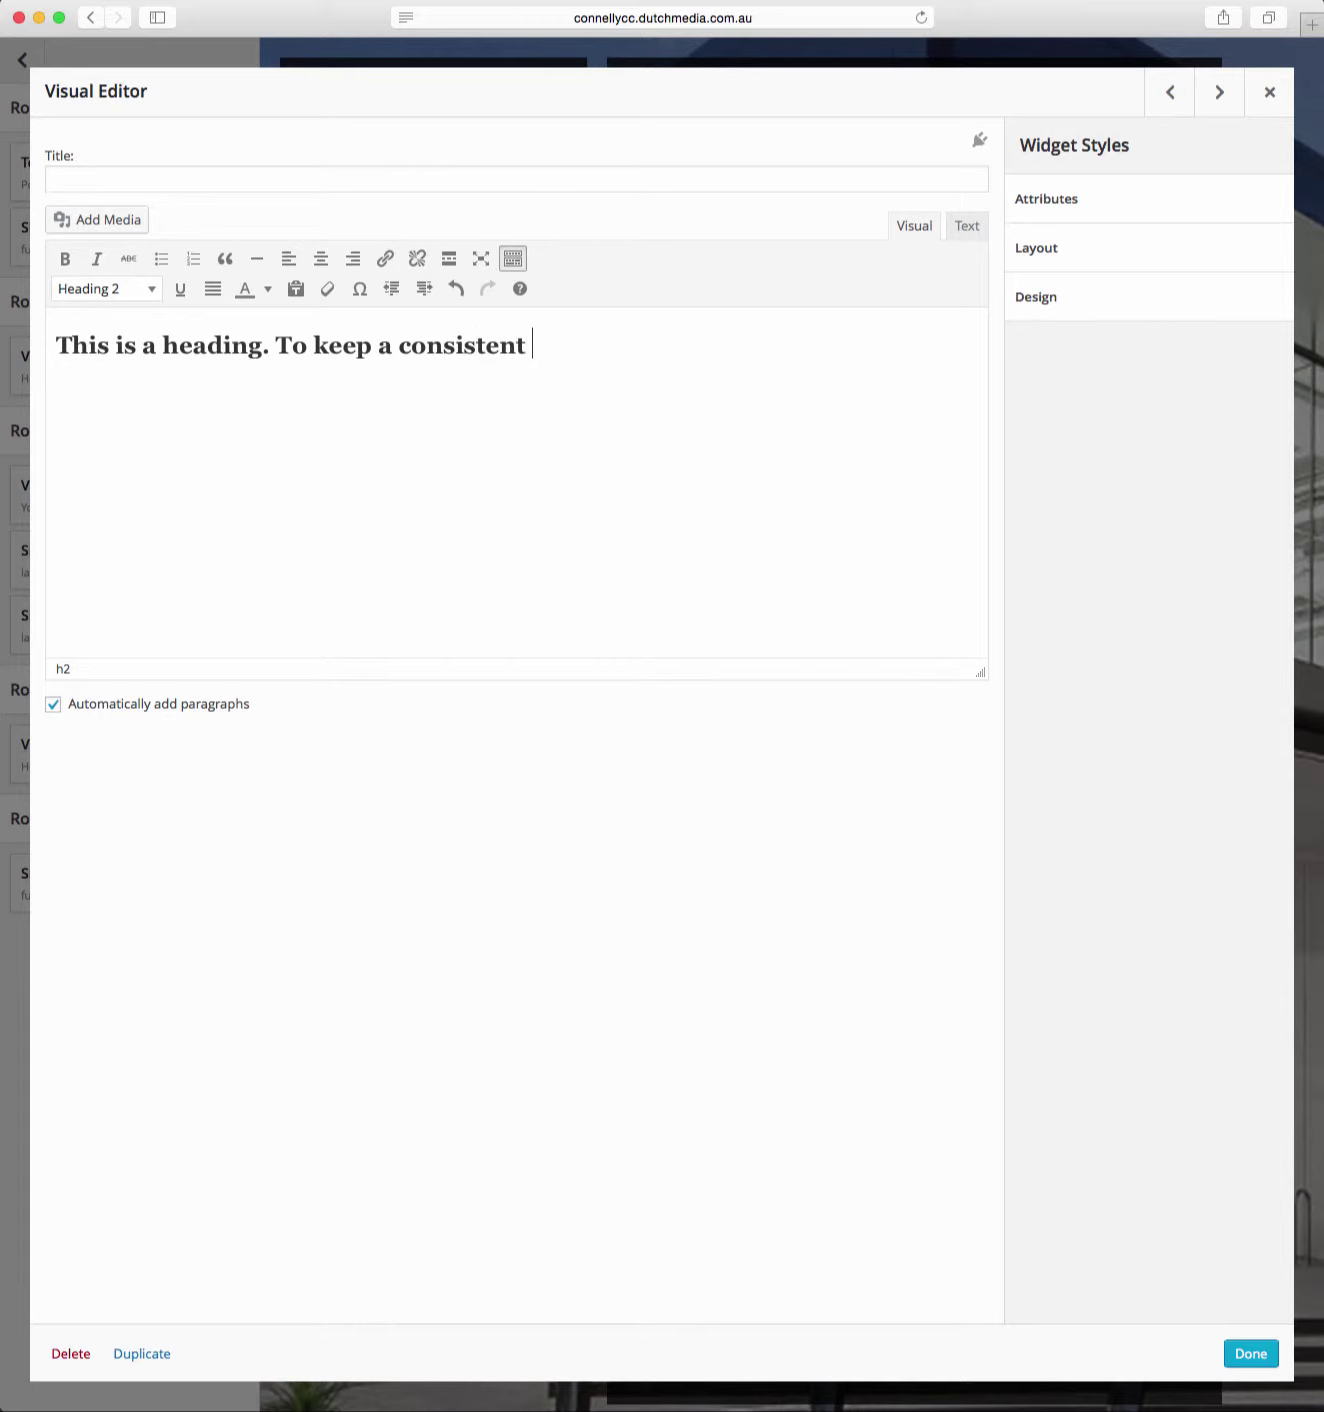
text(look, you can duplicate them.)
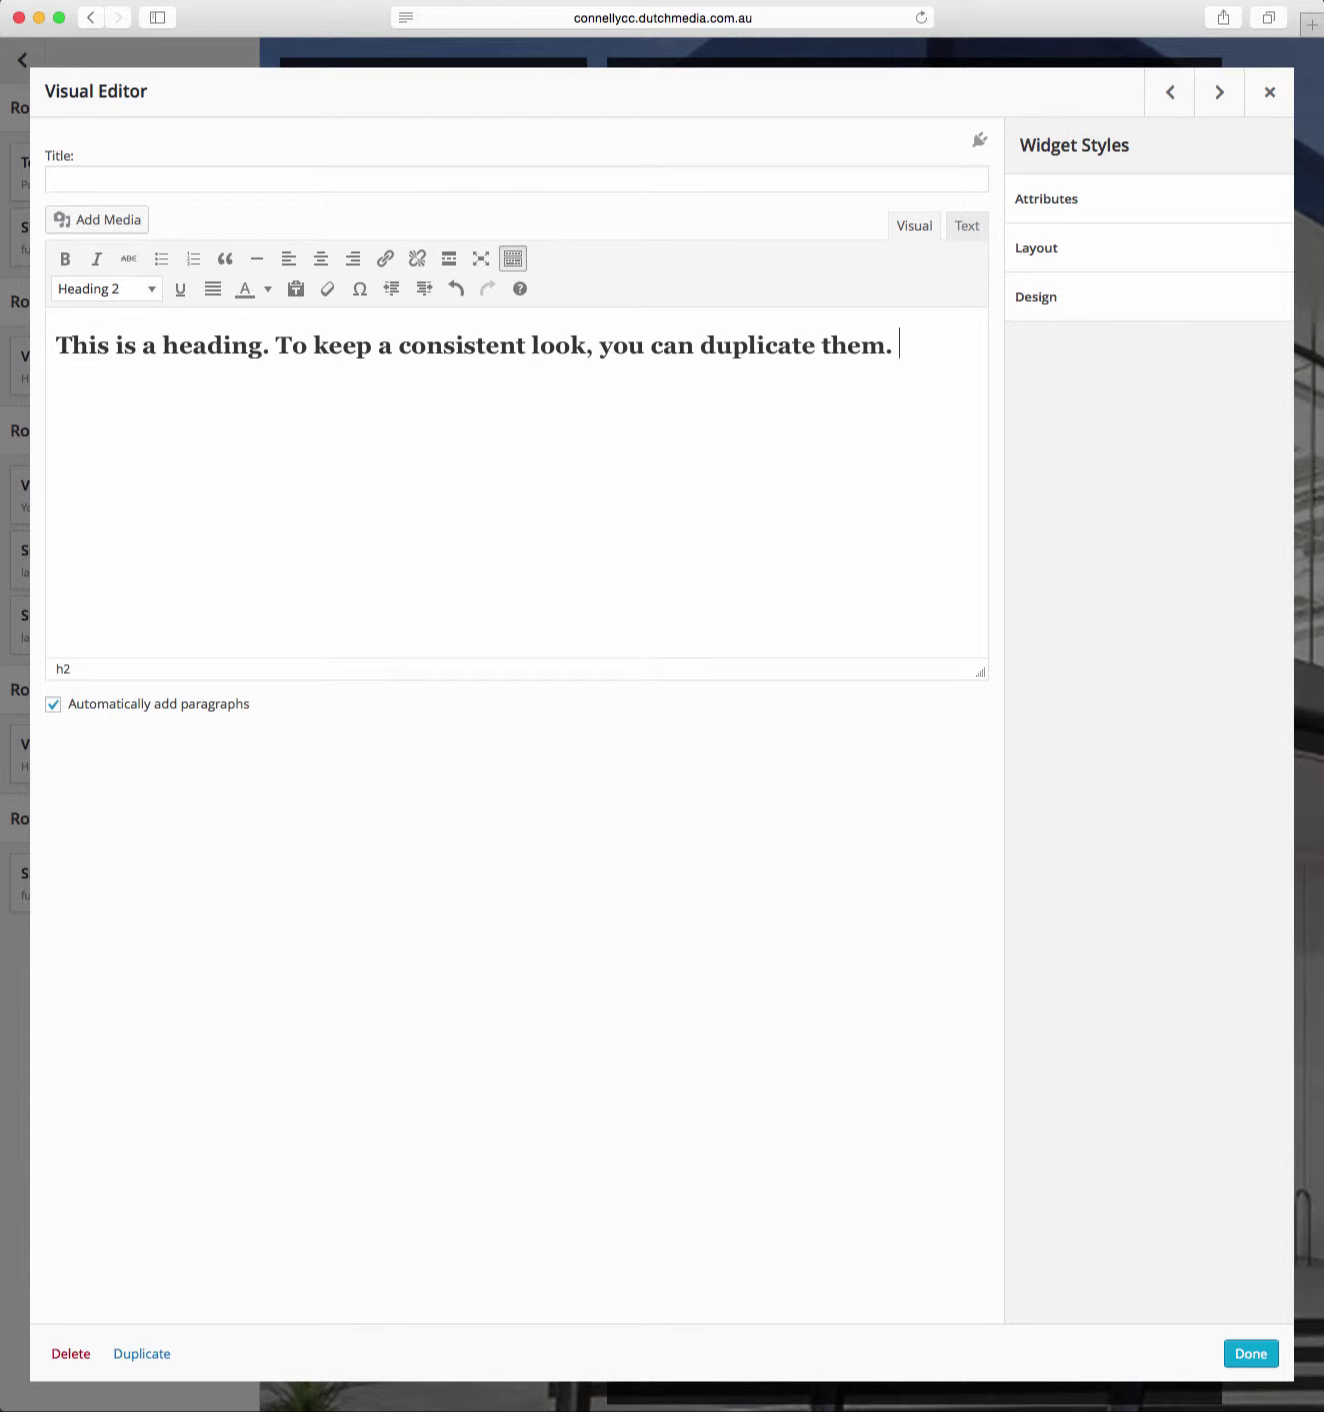
Replace the second sentence of the Row 2 heading with "Example text." and save the widget
key(alt+shift+Left)
key(alt+shift+Left)
key(alt+shift+Left)
key(alt+shift+Left)
key(alt+shift+Left)
key(alt+shift+Left)
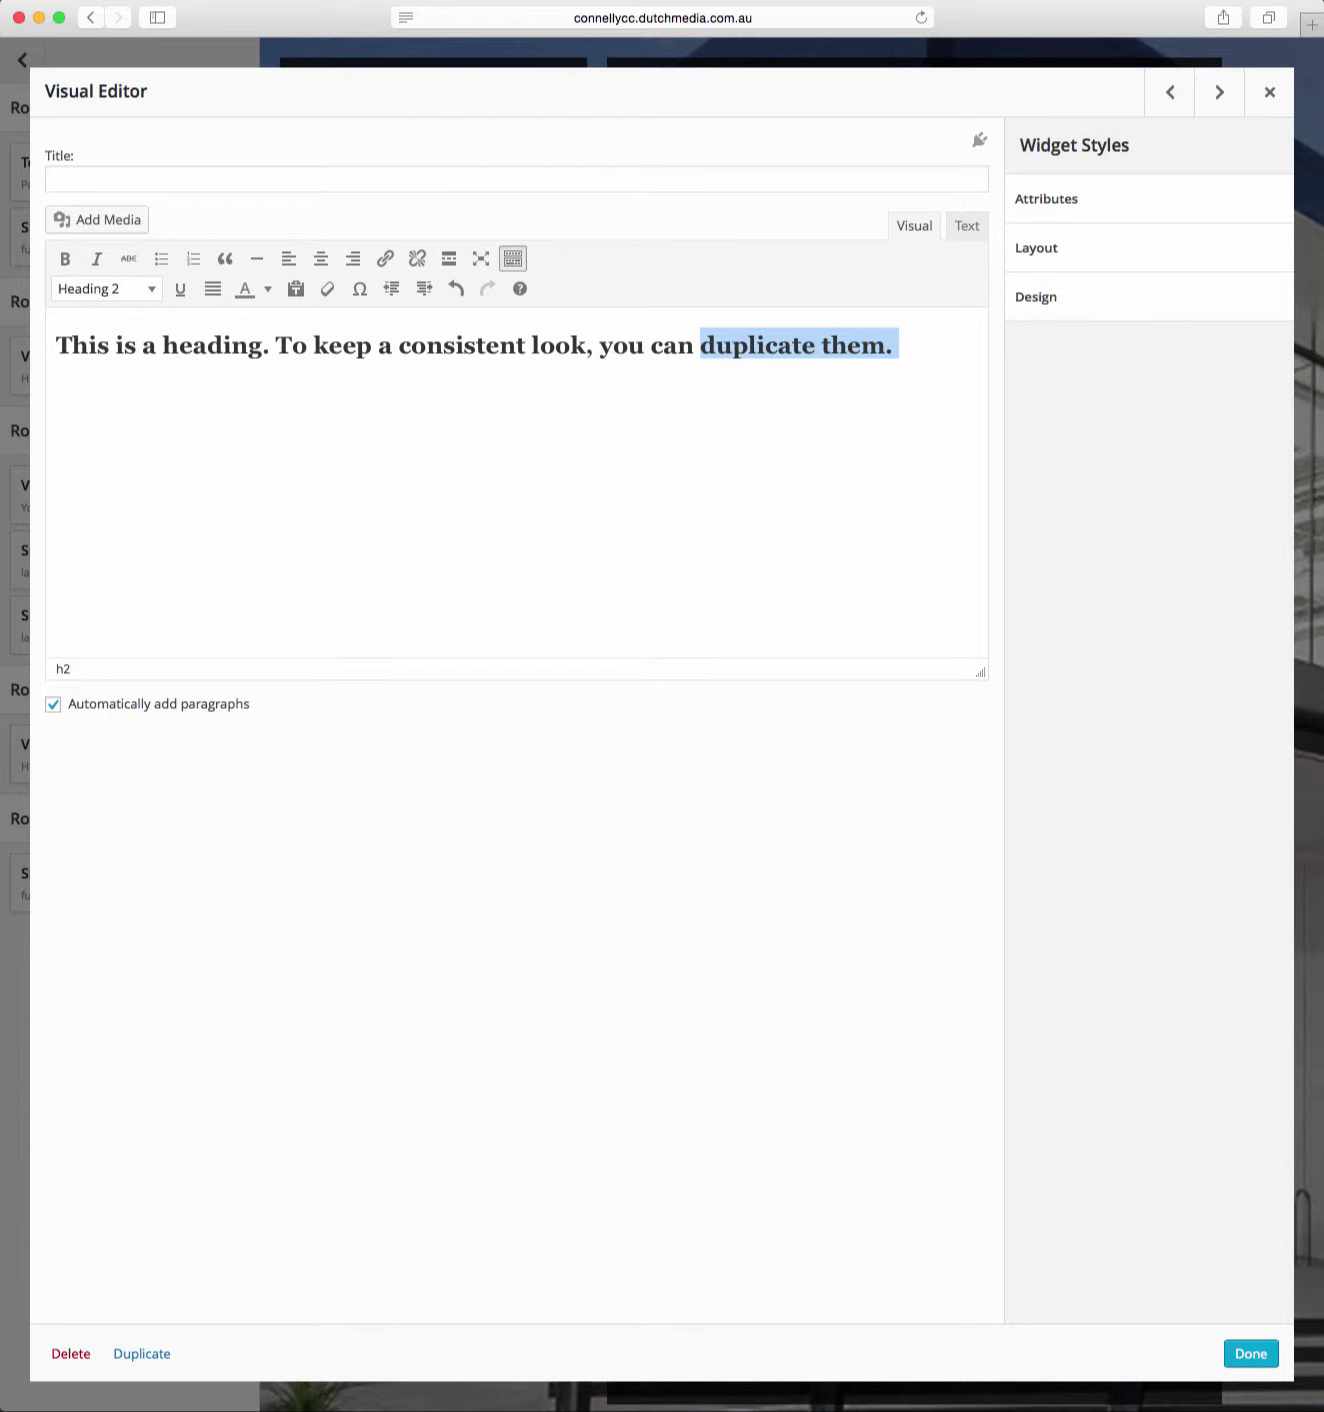
key(alt+shift+Left)
key(alt+shift+Left)
key(alt+shift+Left)
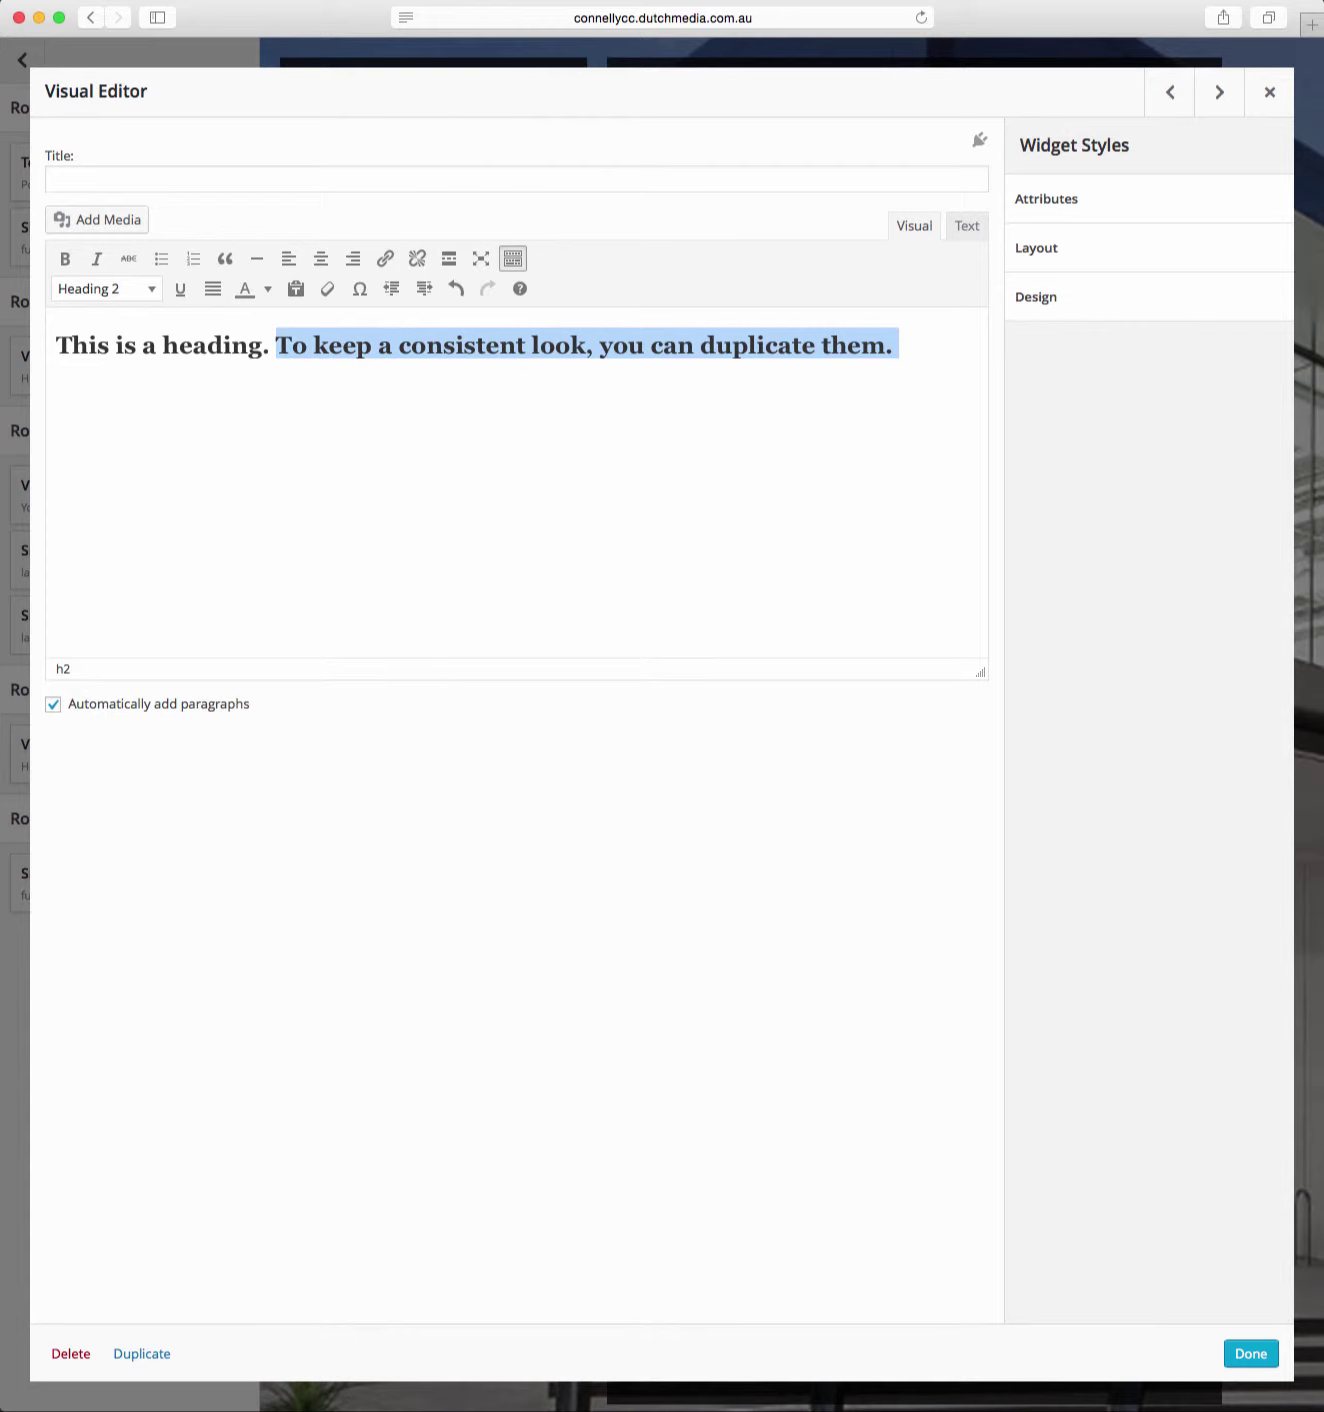
text(xe)
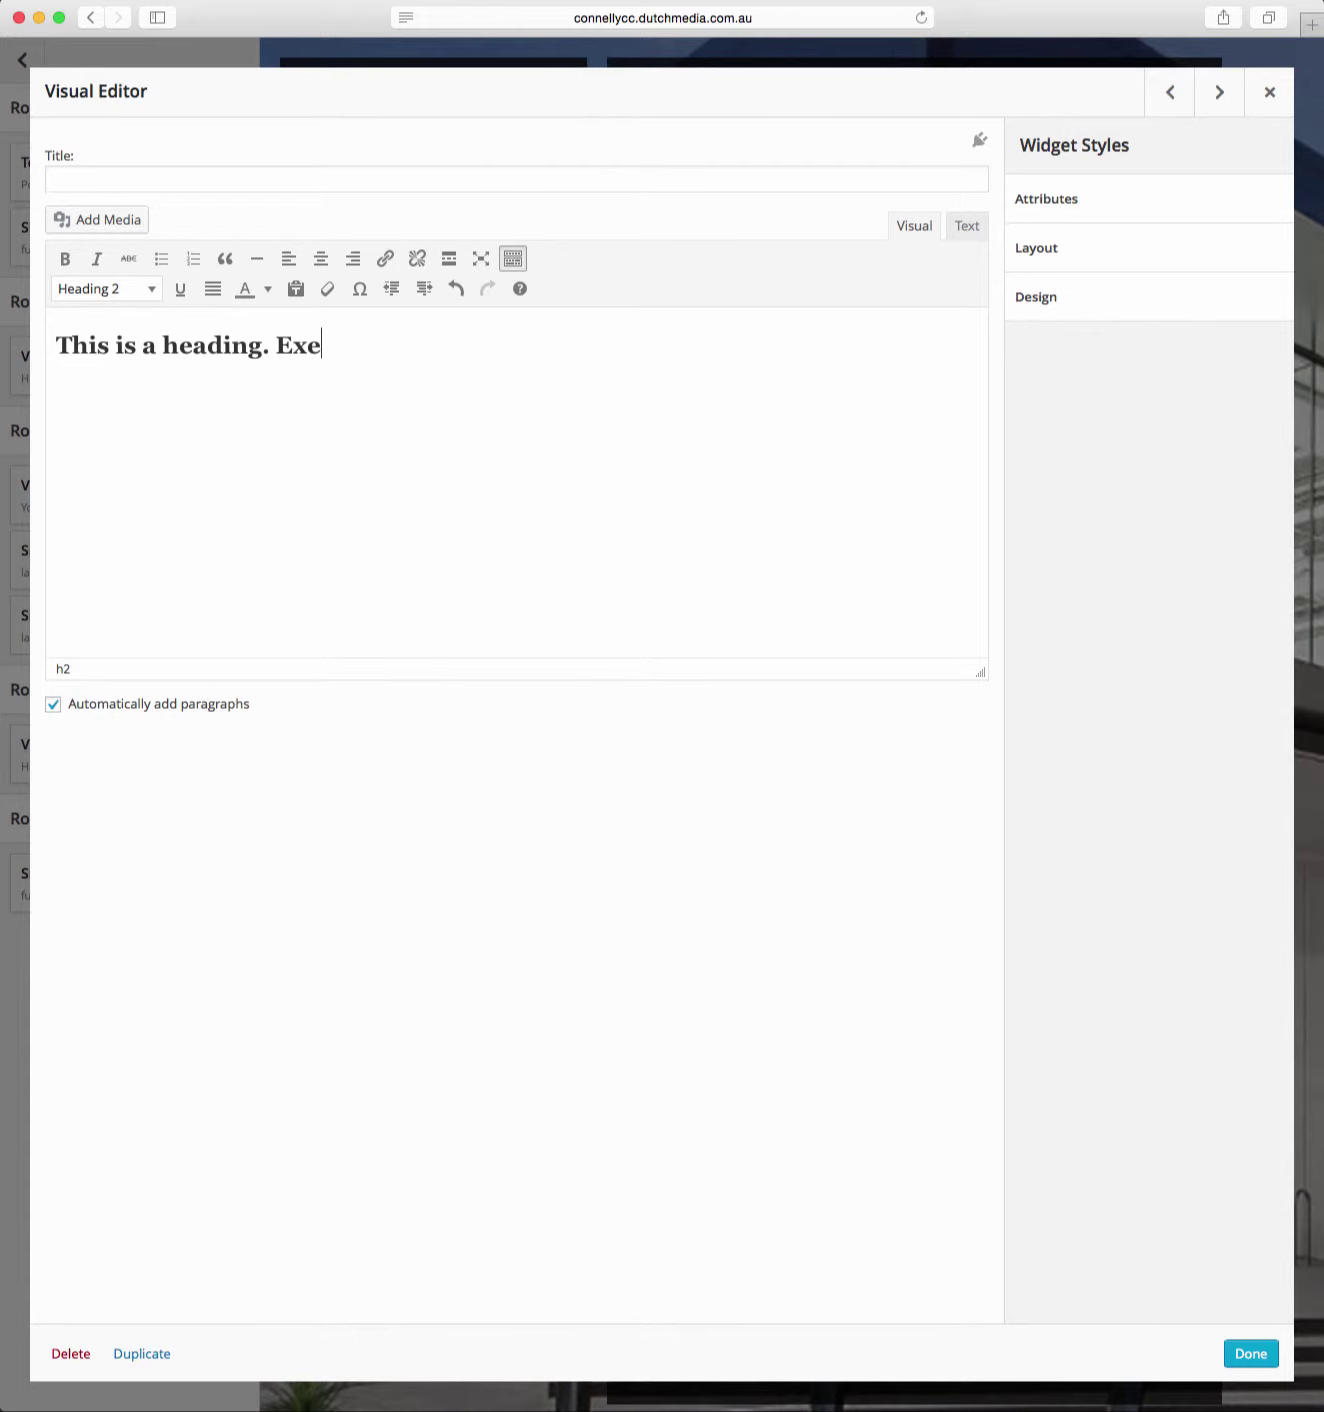
key(BackSpace)
text(ample text.)
click(1245, 1346)
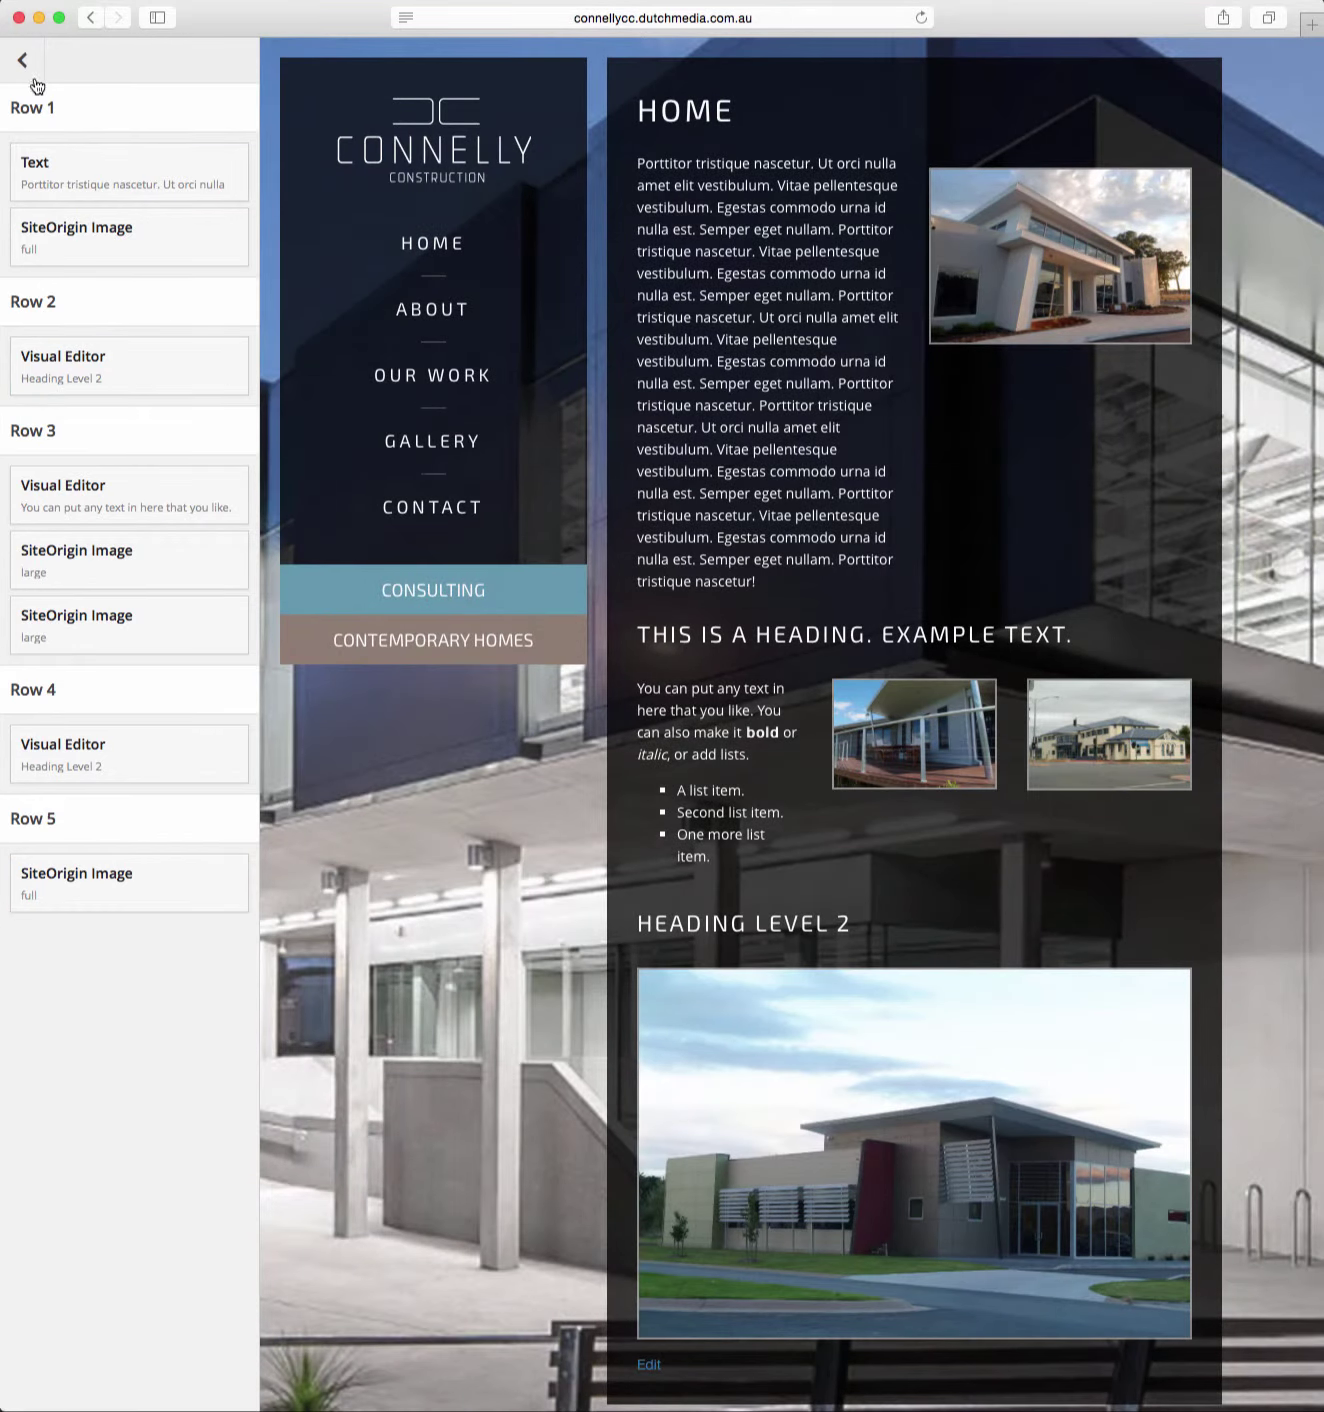
Leave the Live Editor and update the Home page, viewing the published page before returning to its editor
click(24, 59)
mouse_move(17, 53)
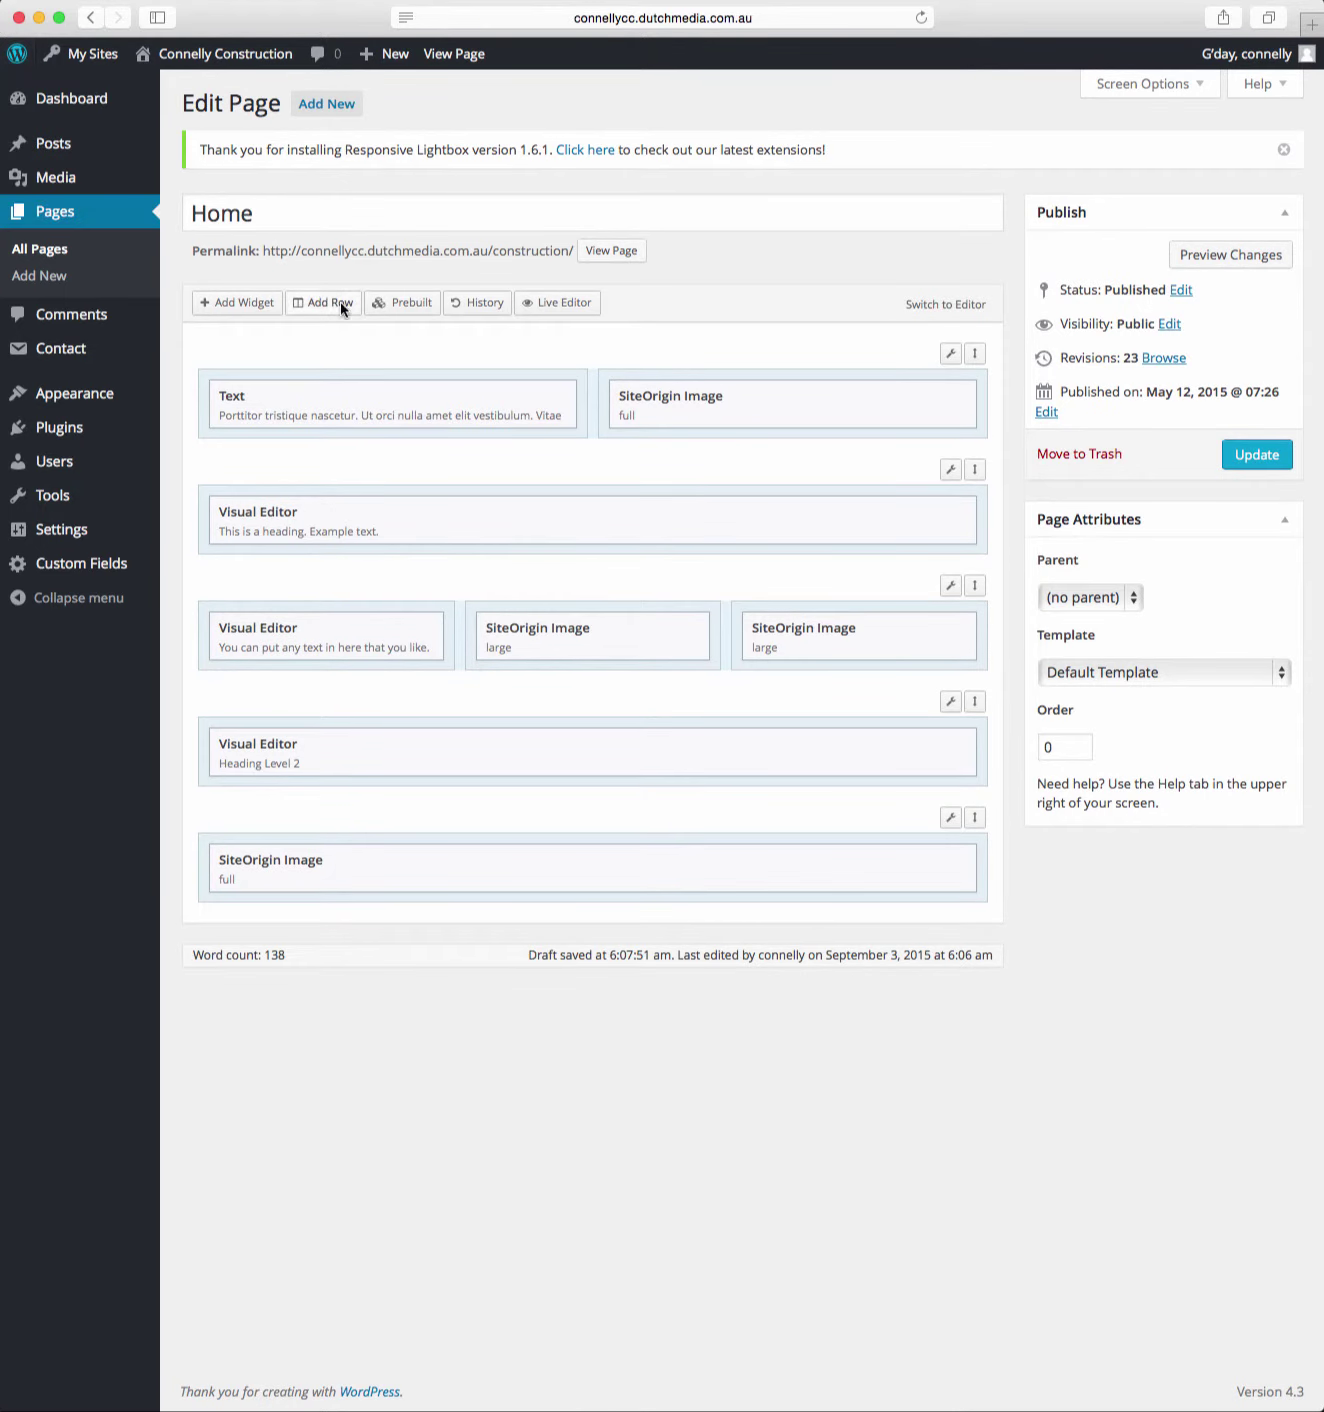
click(1253, 464)
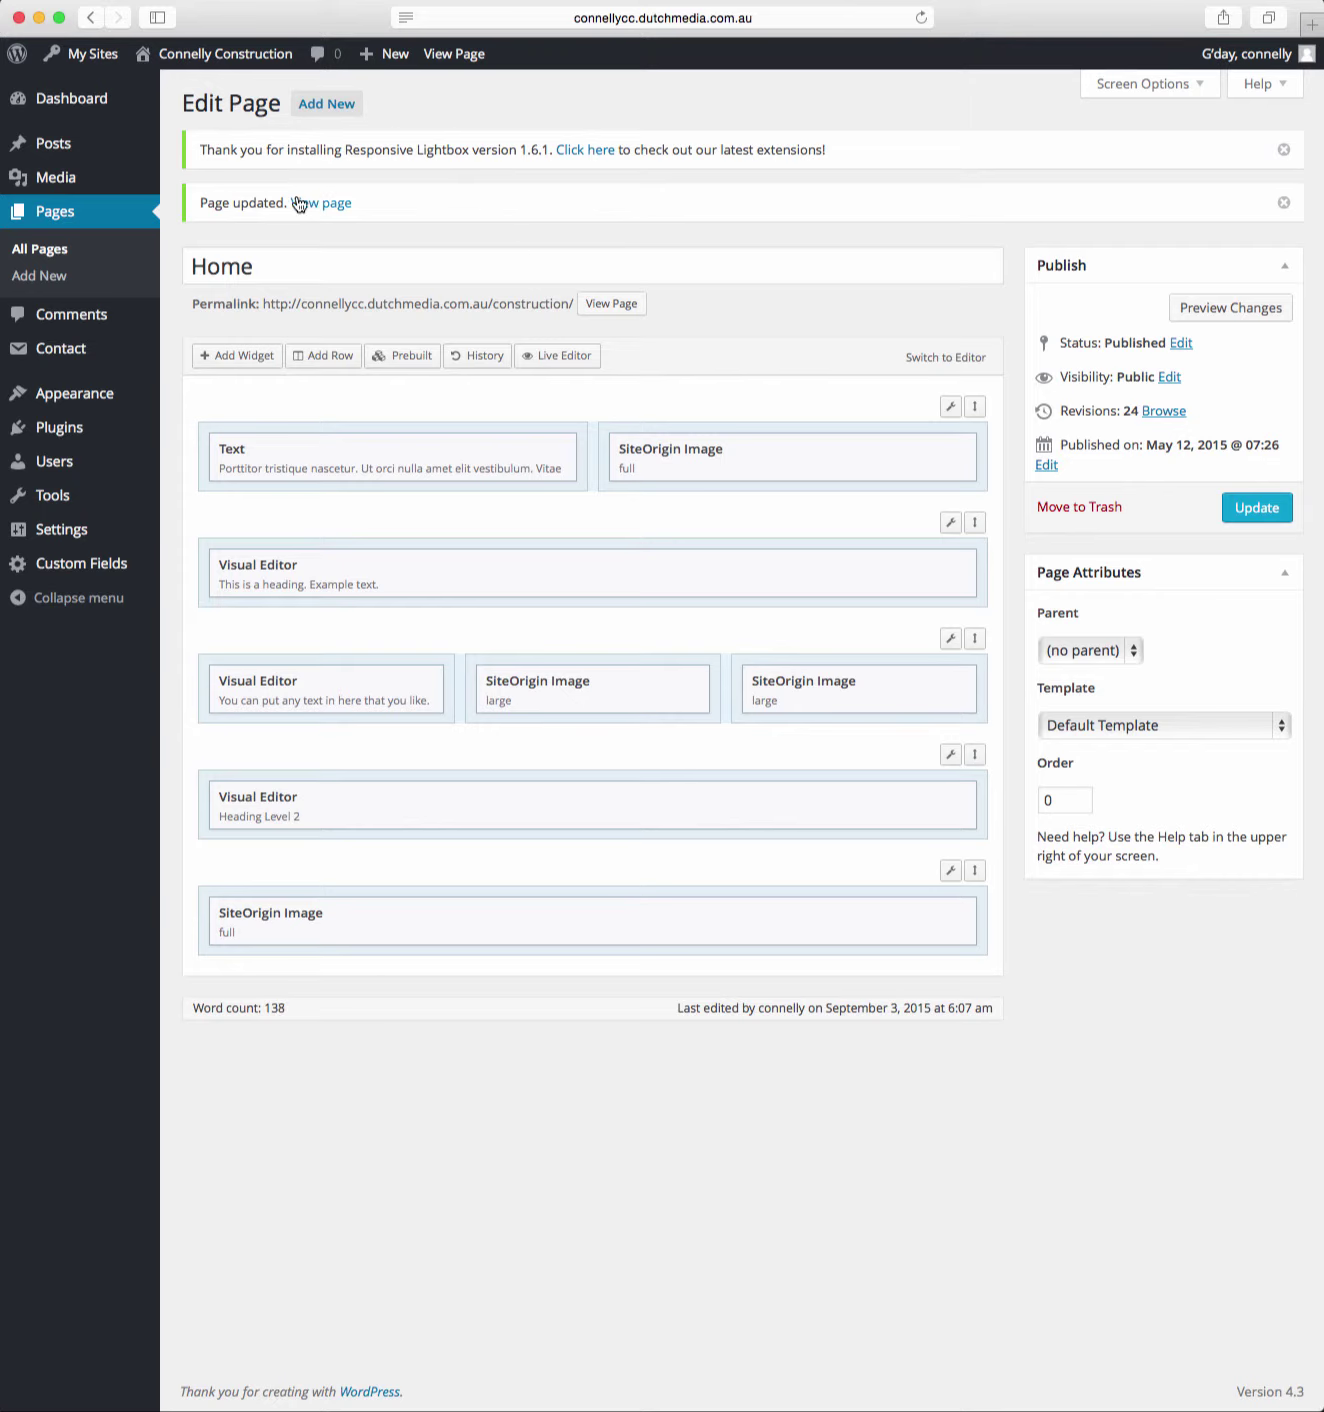
click(338, 205)
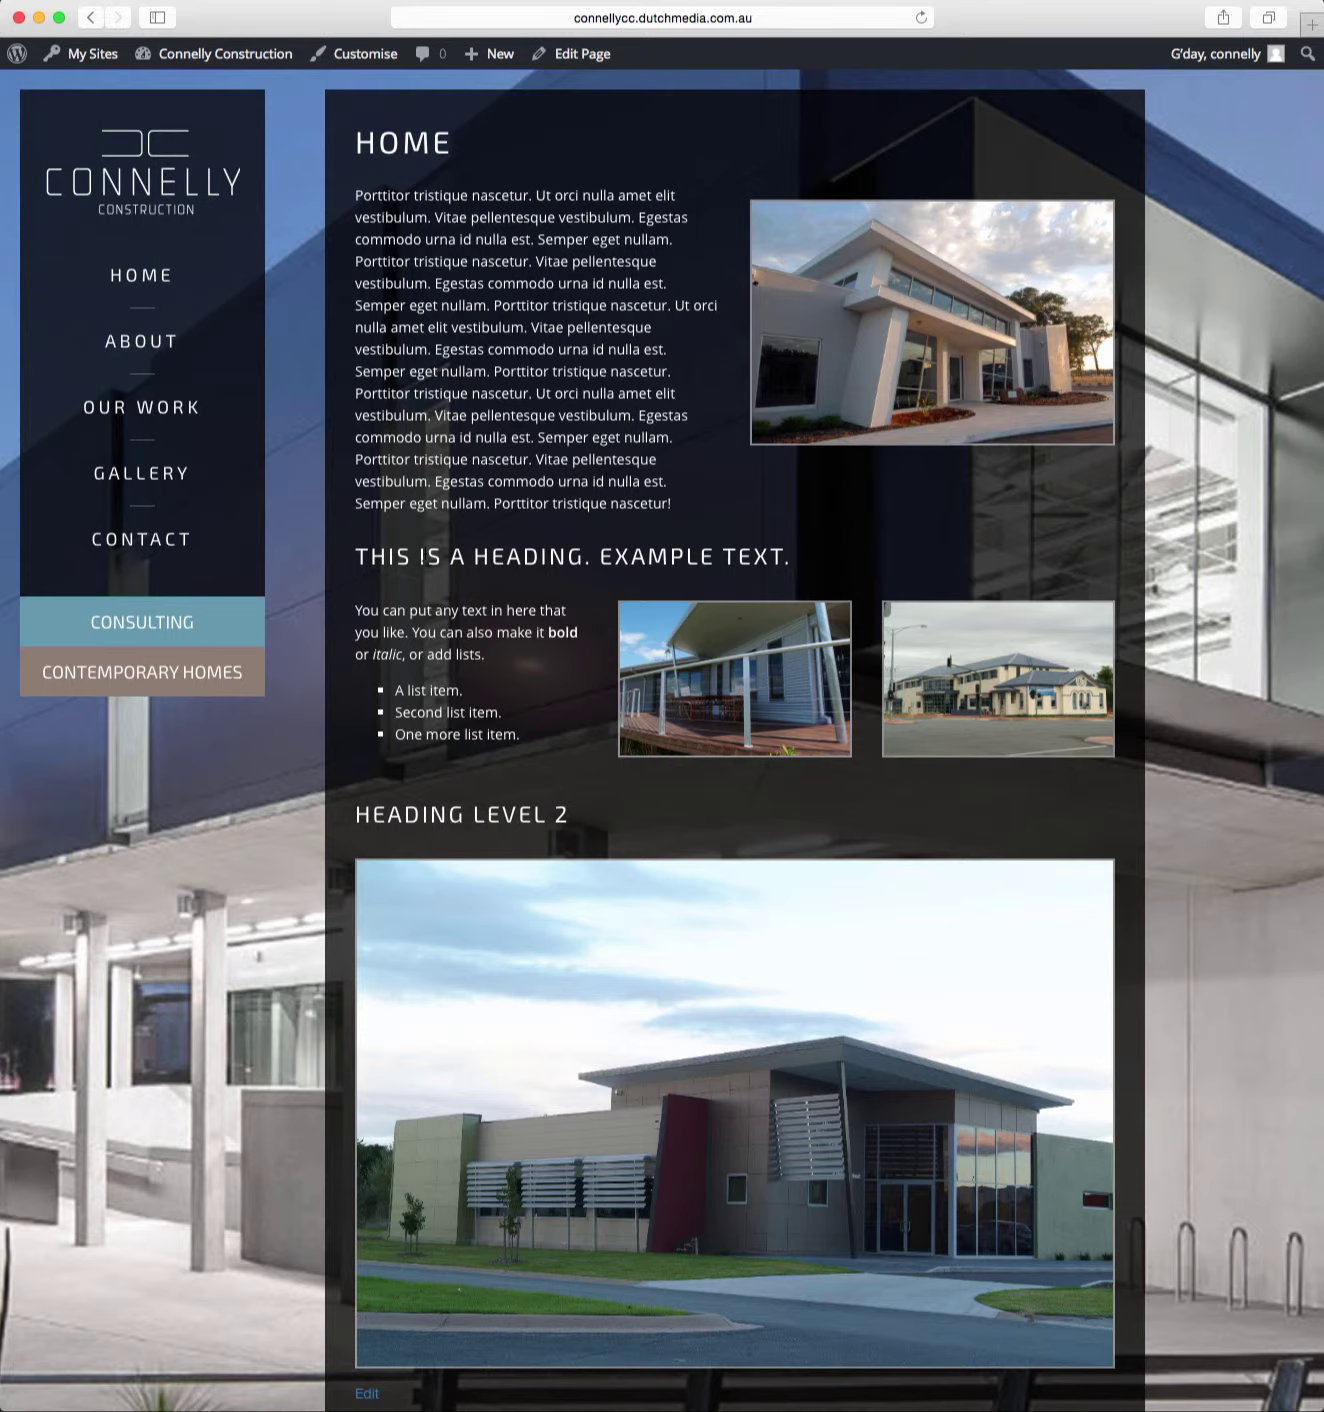
click(565, 56)
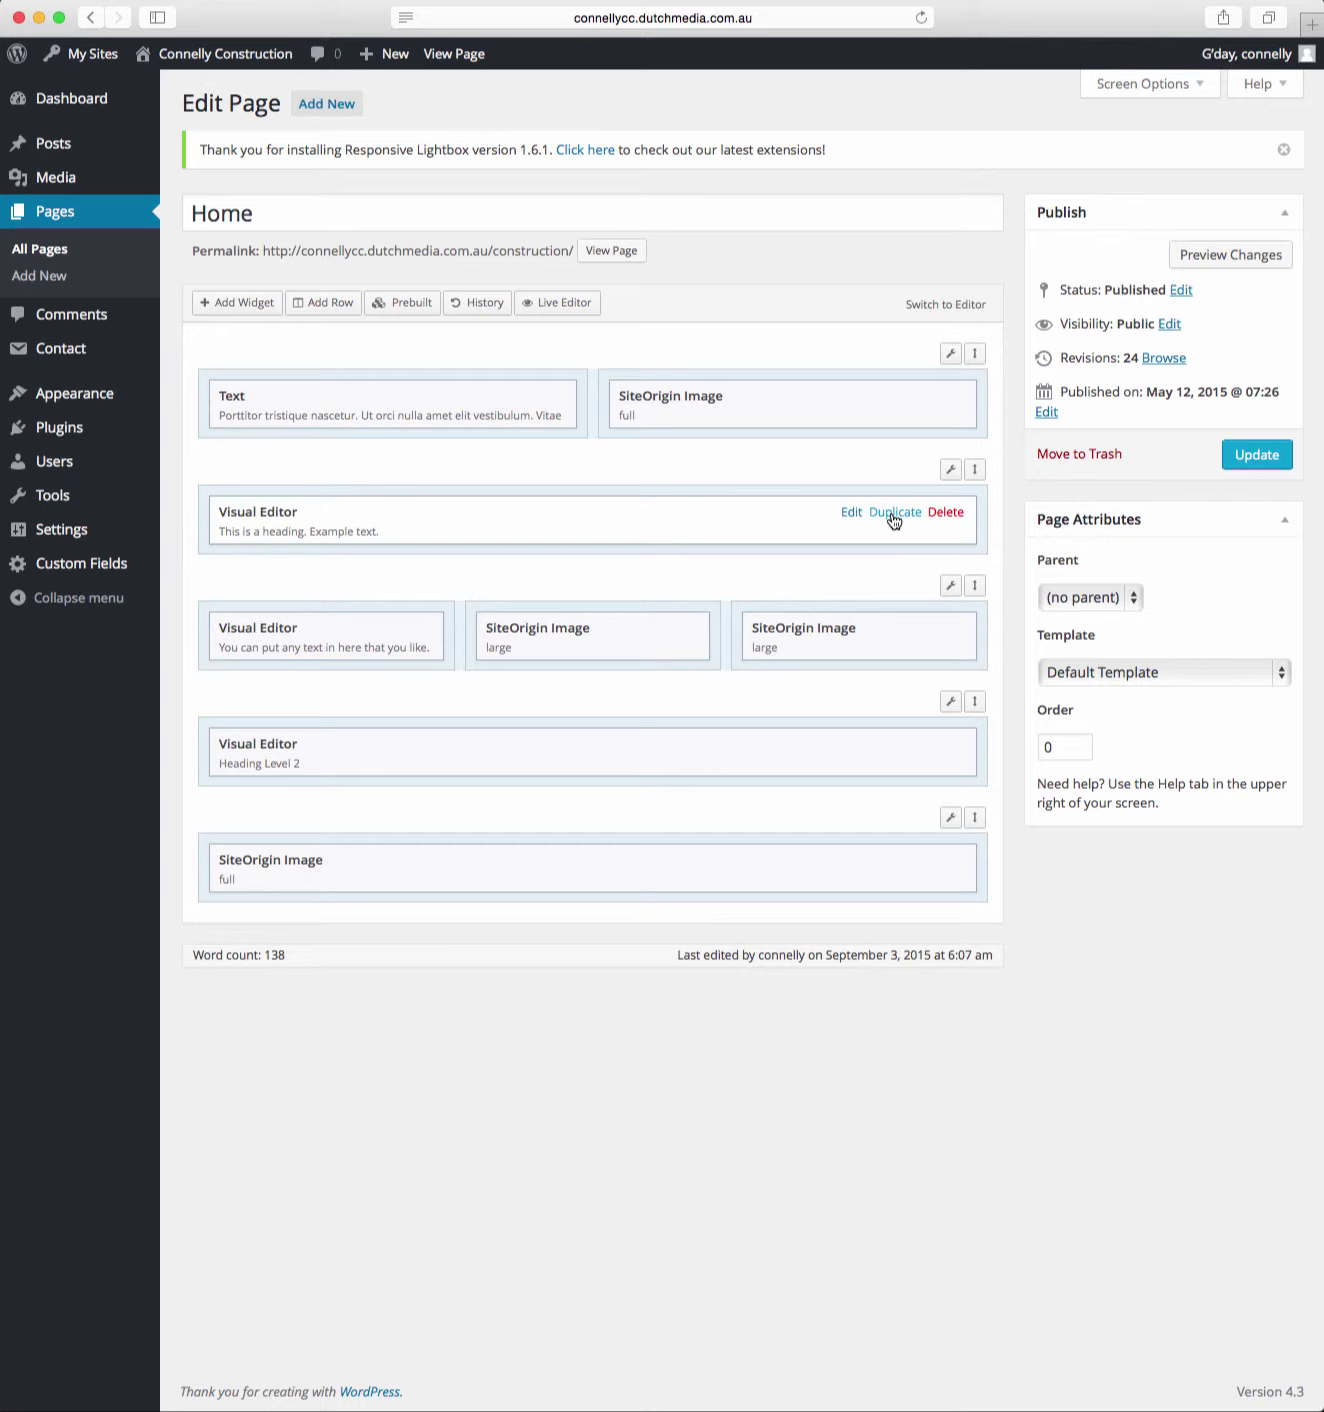
Duplicate the "This is a heading. Example text." row and move the copy directly below the three-column row
mouse_move(951, 481)
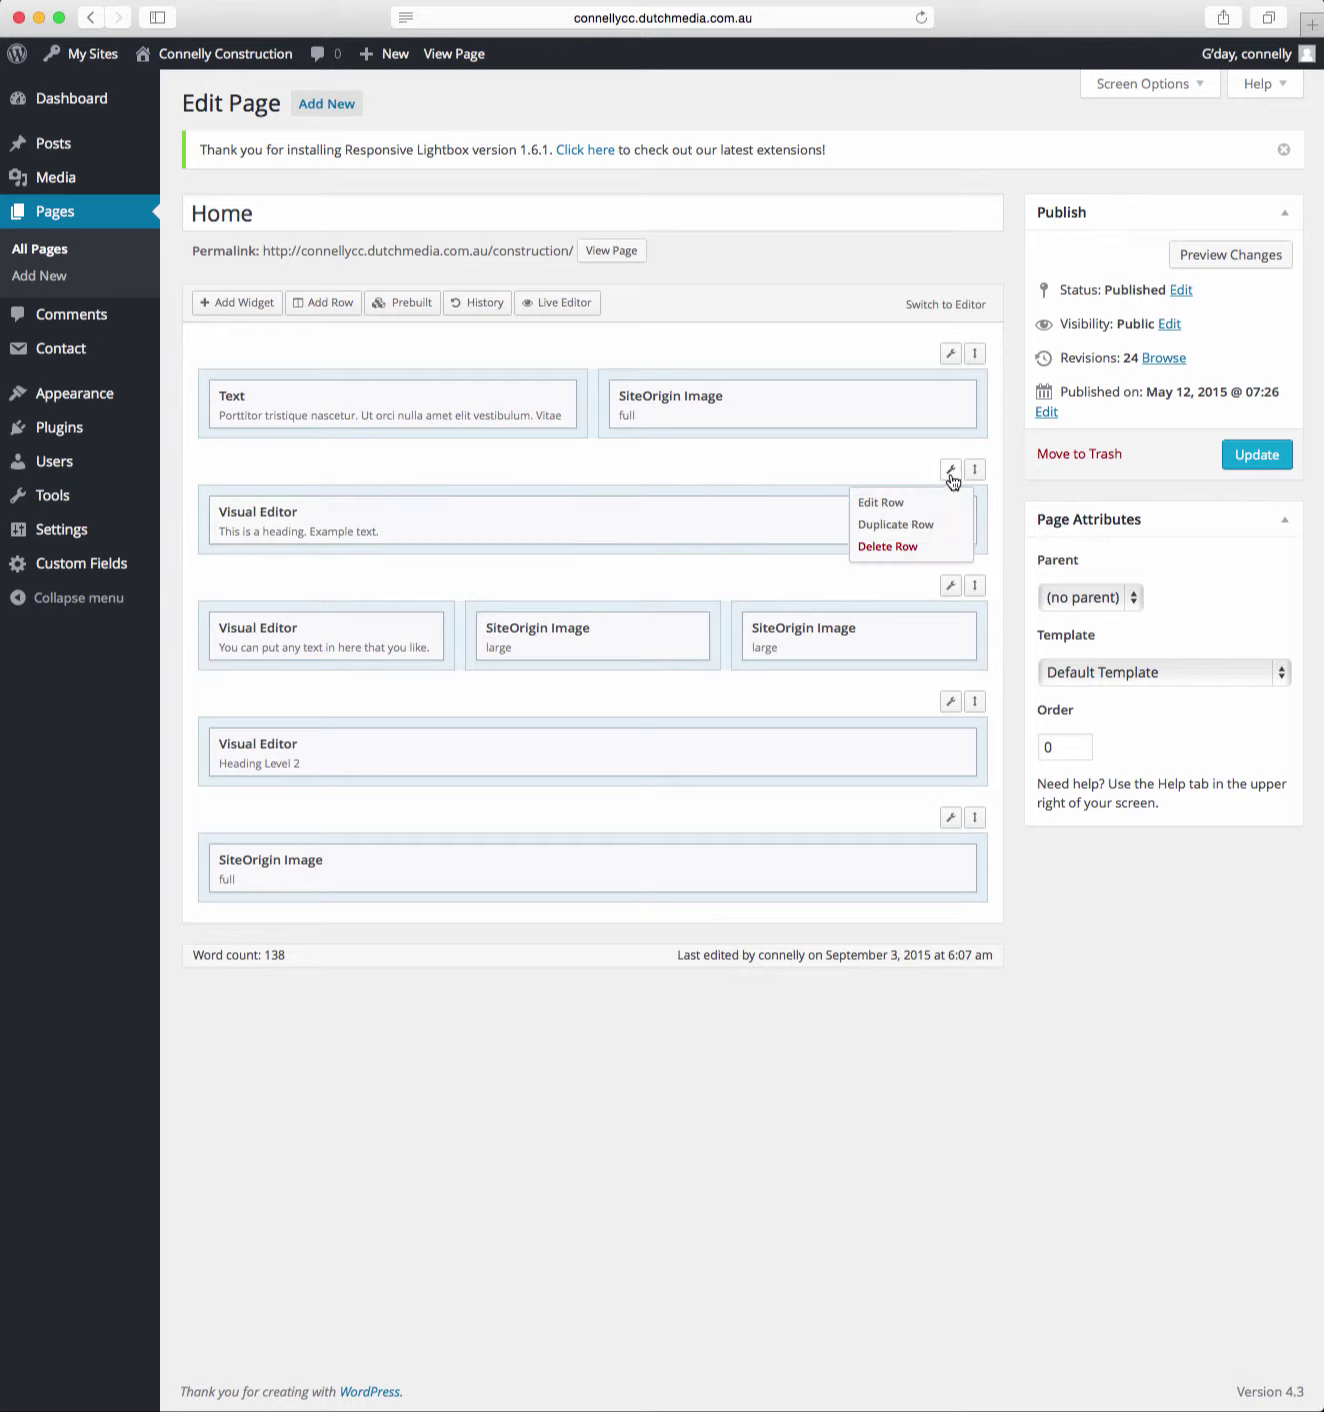
click(900, 524)
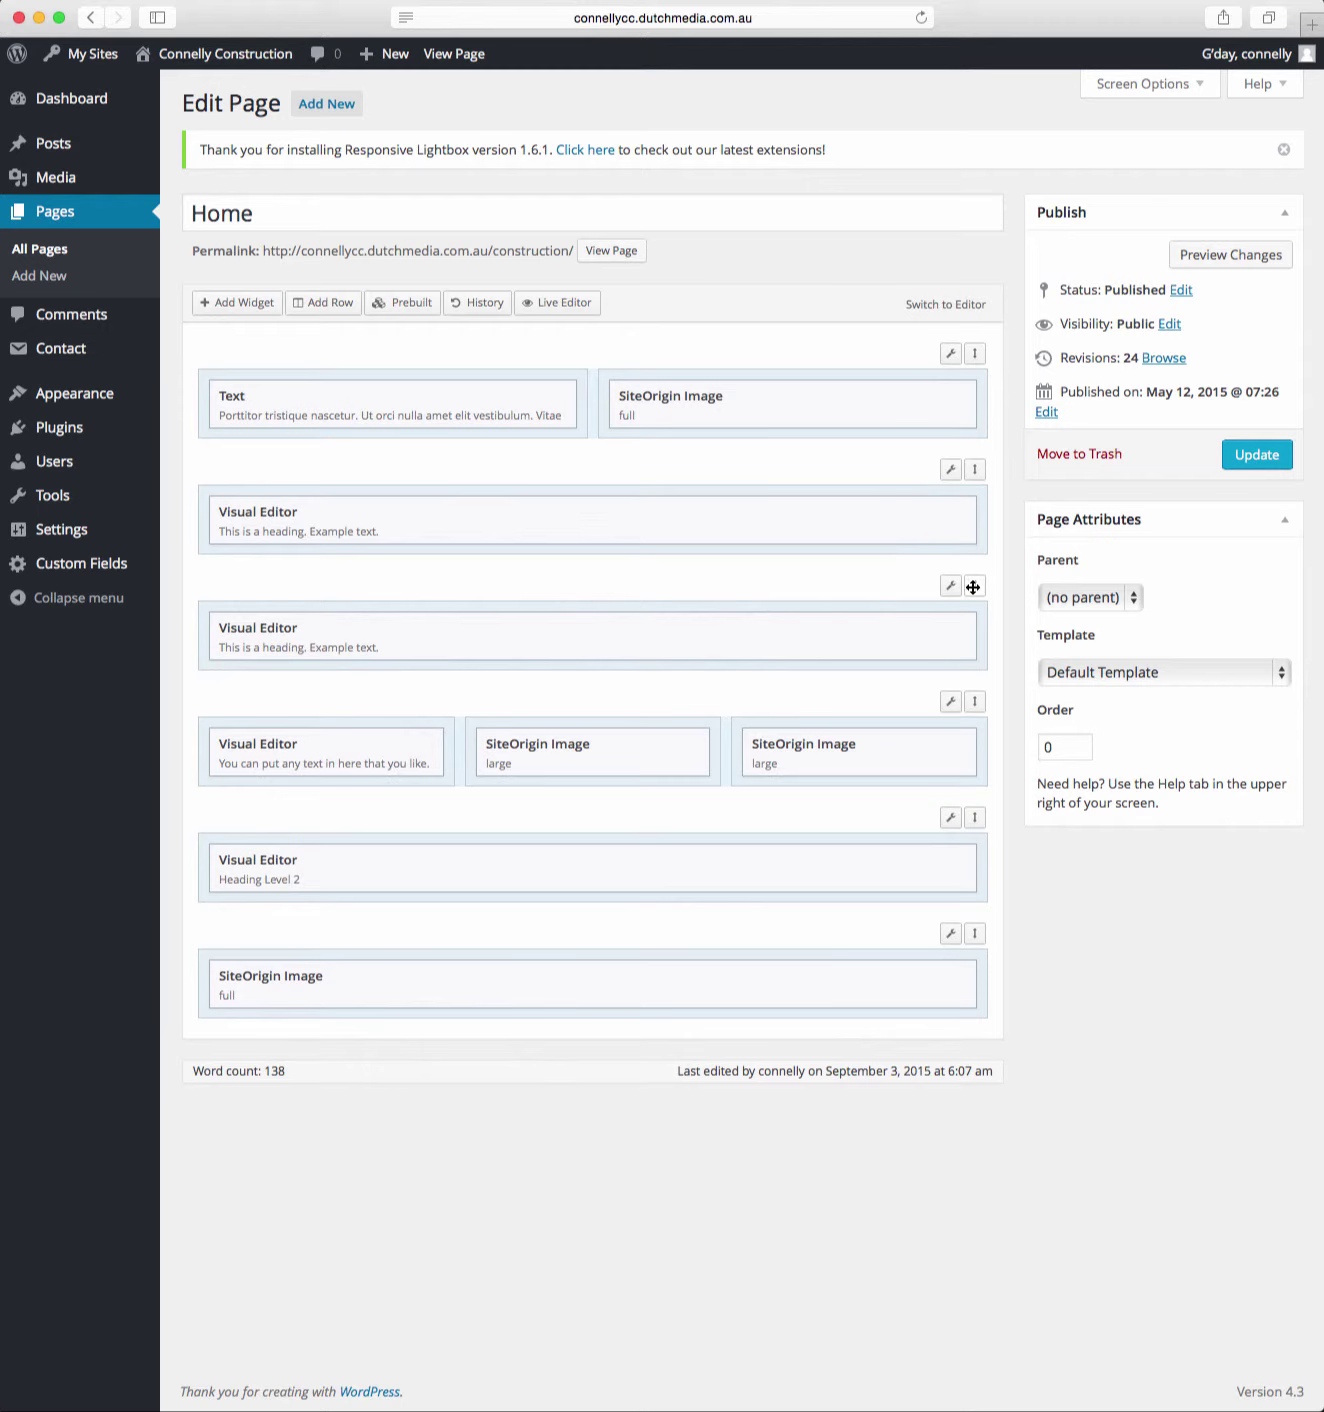
drag(973, 587, 963, 711)
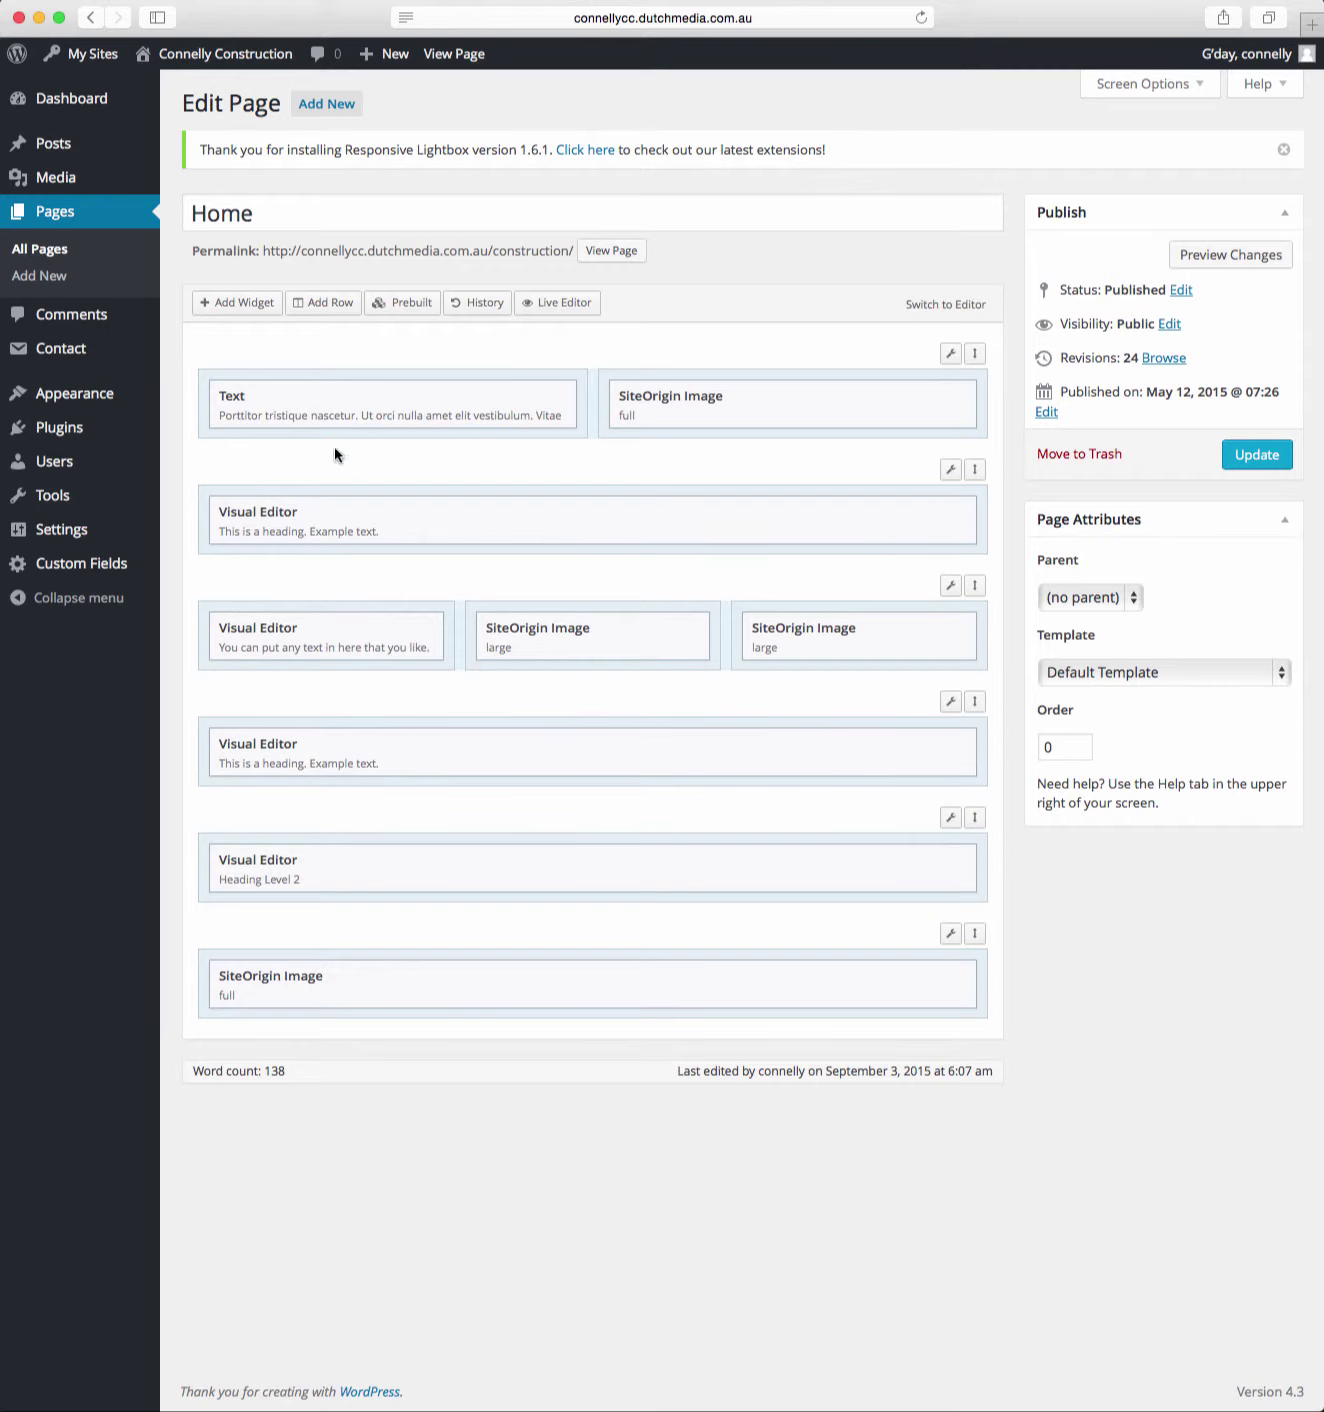
Add a new one-column row and move it directly below the duplicated heading row
click(330, 303)
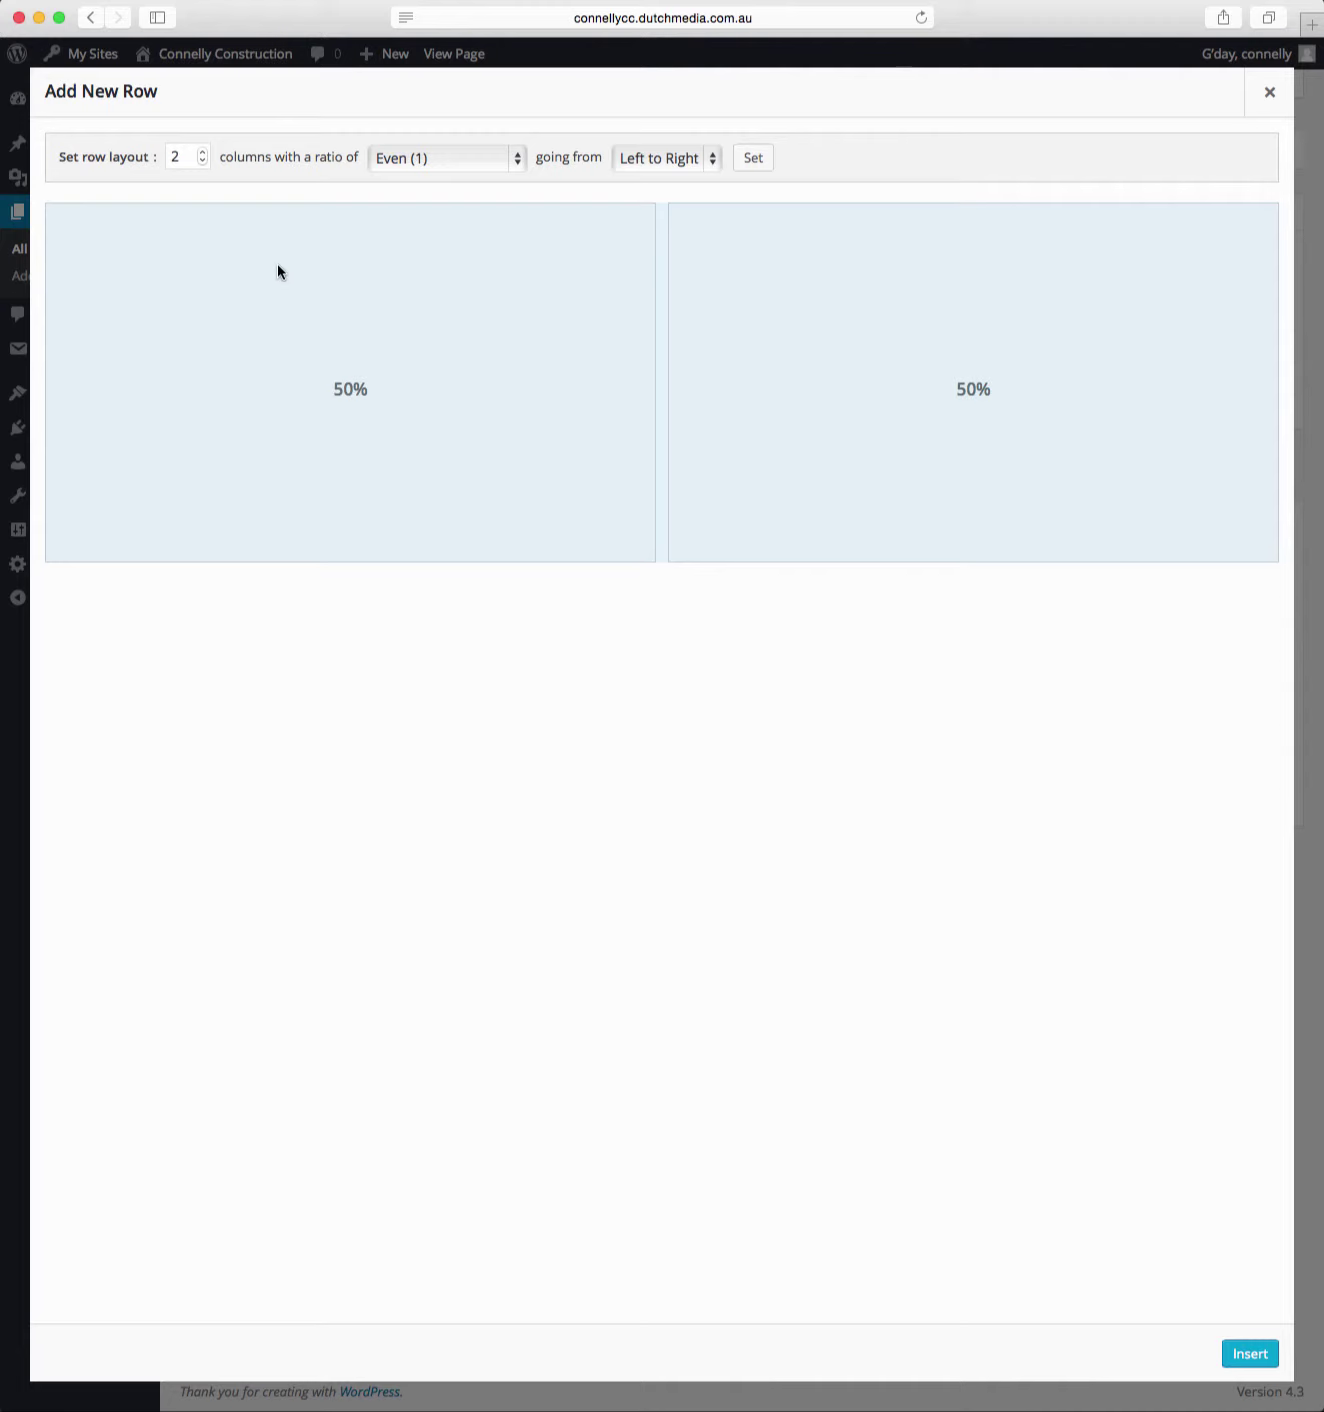
click(201, 161)
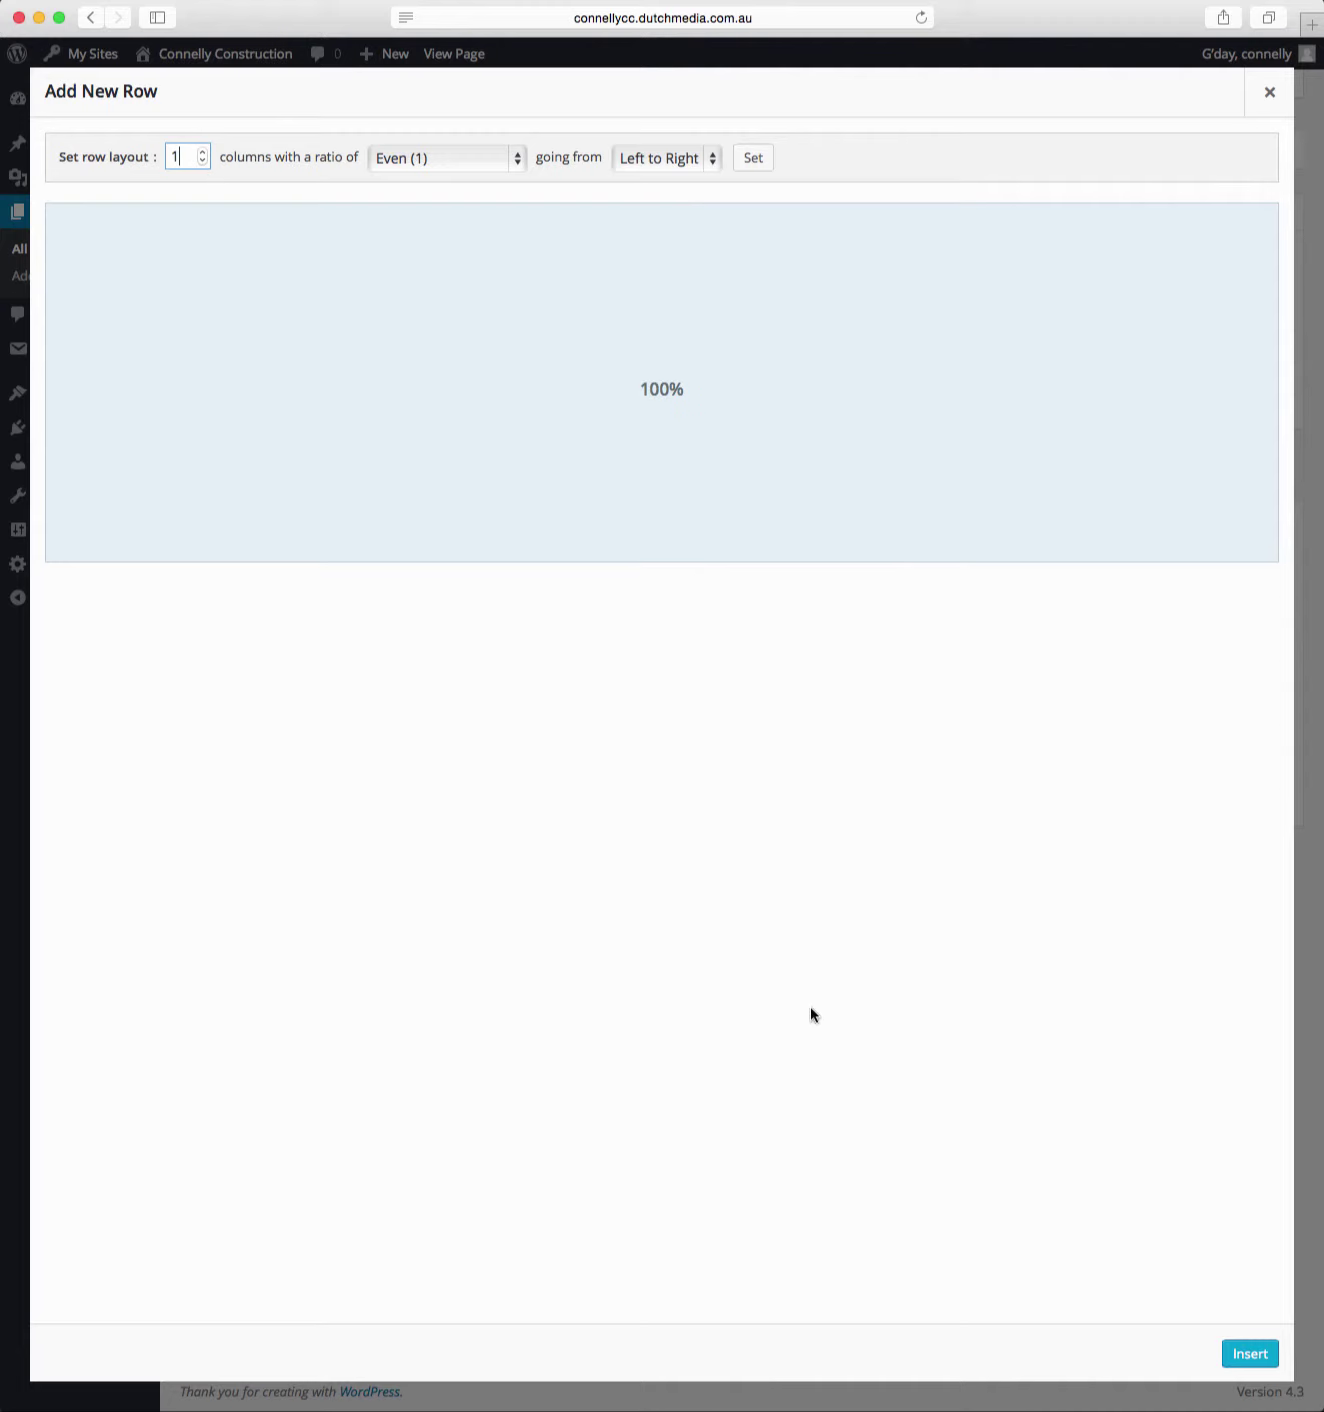
click(1257, 1362)
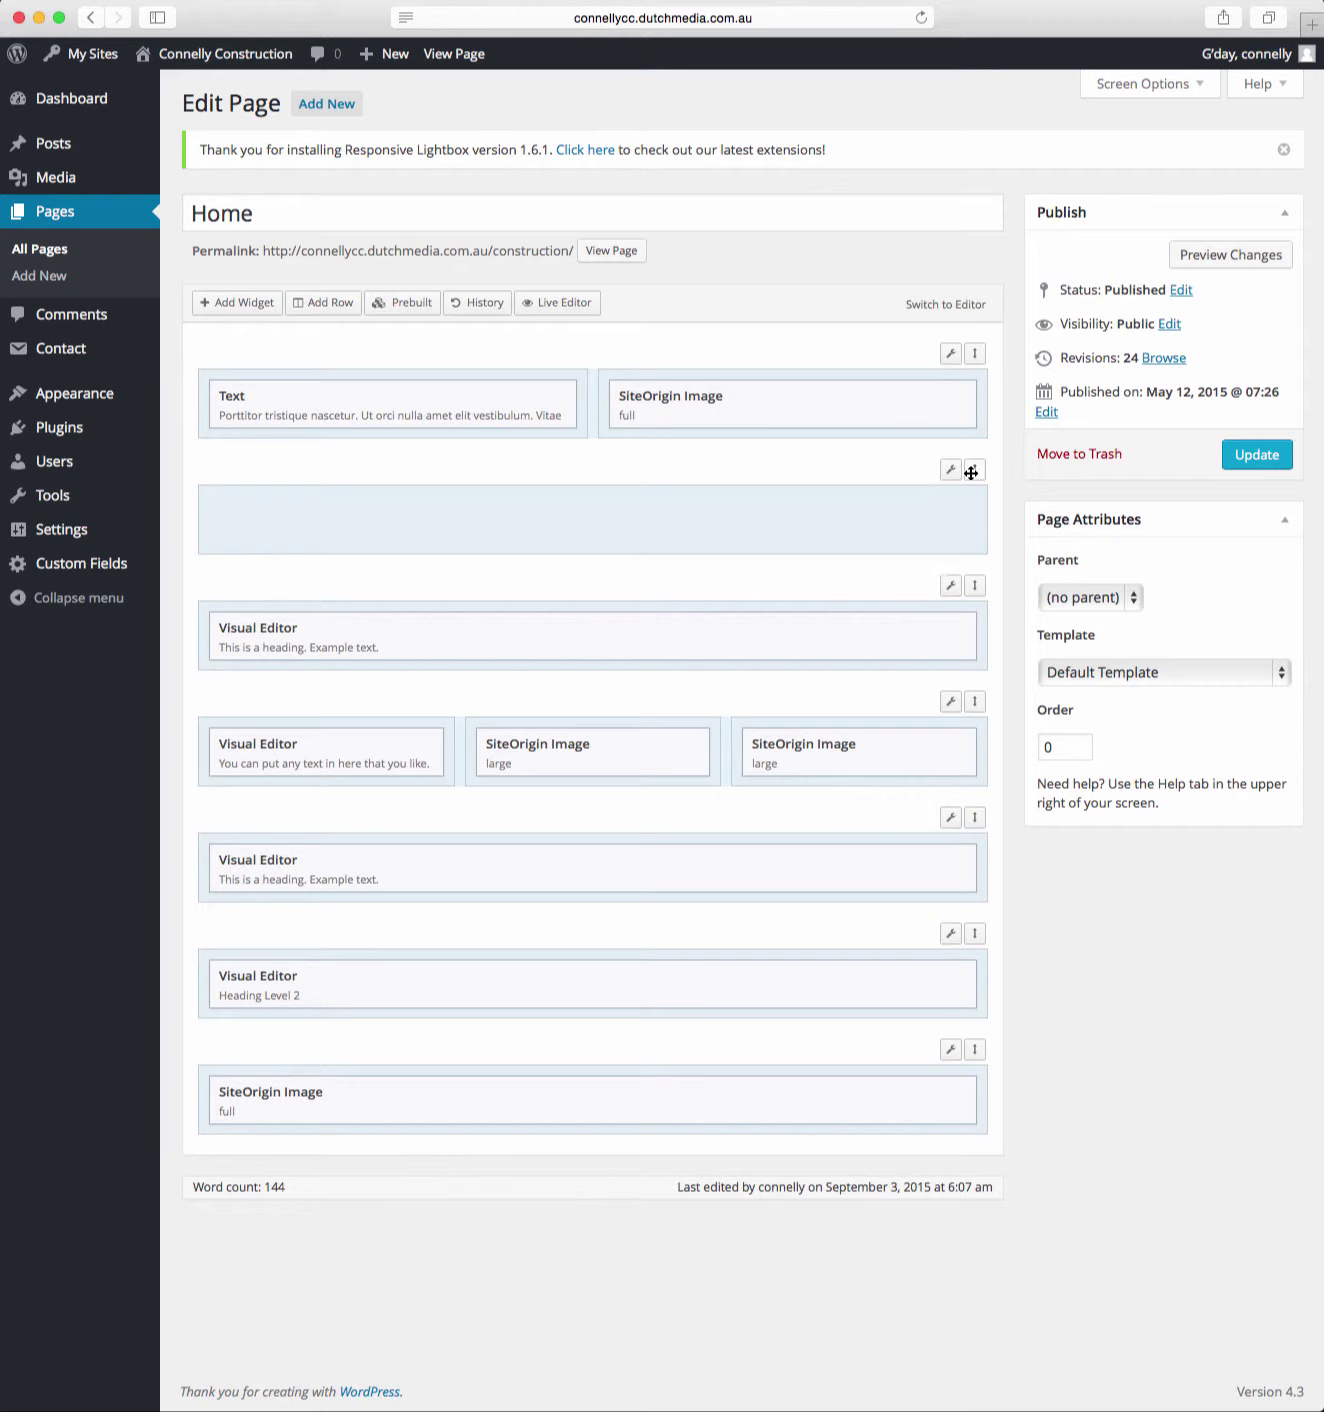
drag(971, 473, 948, 823)
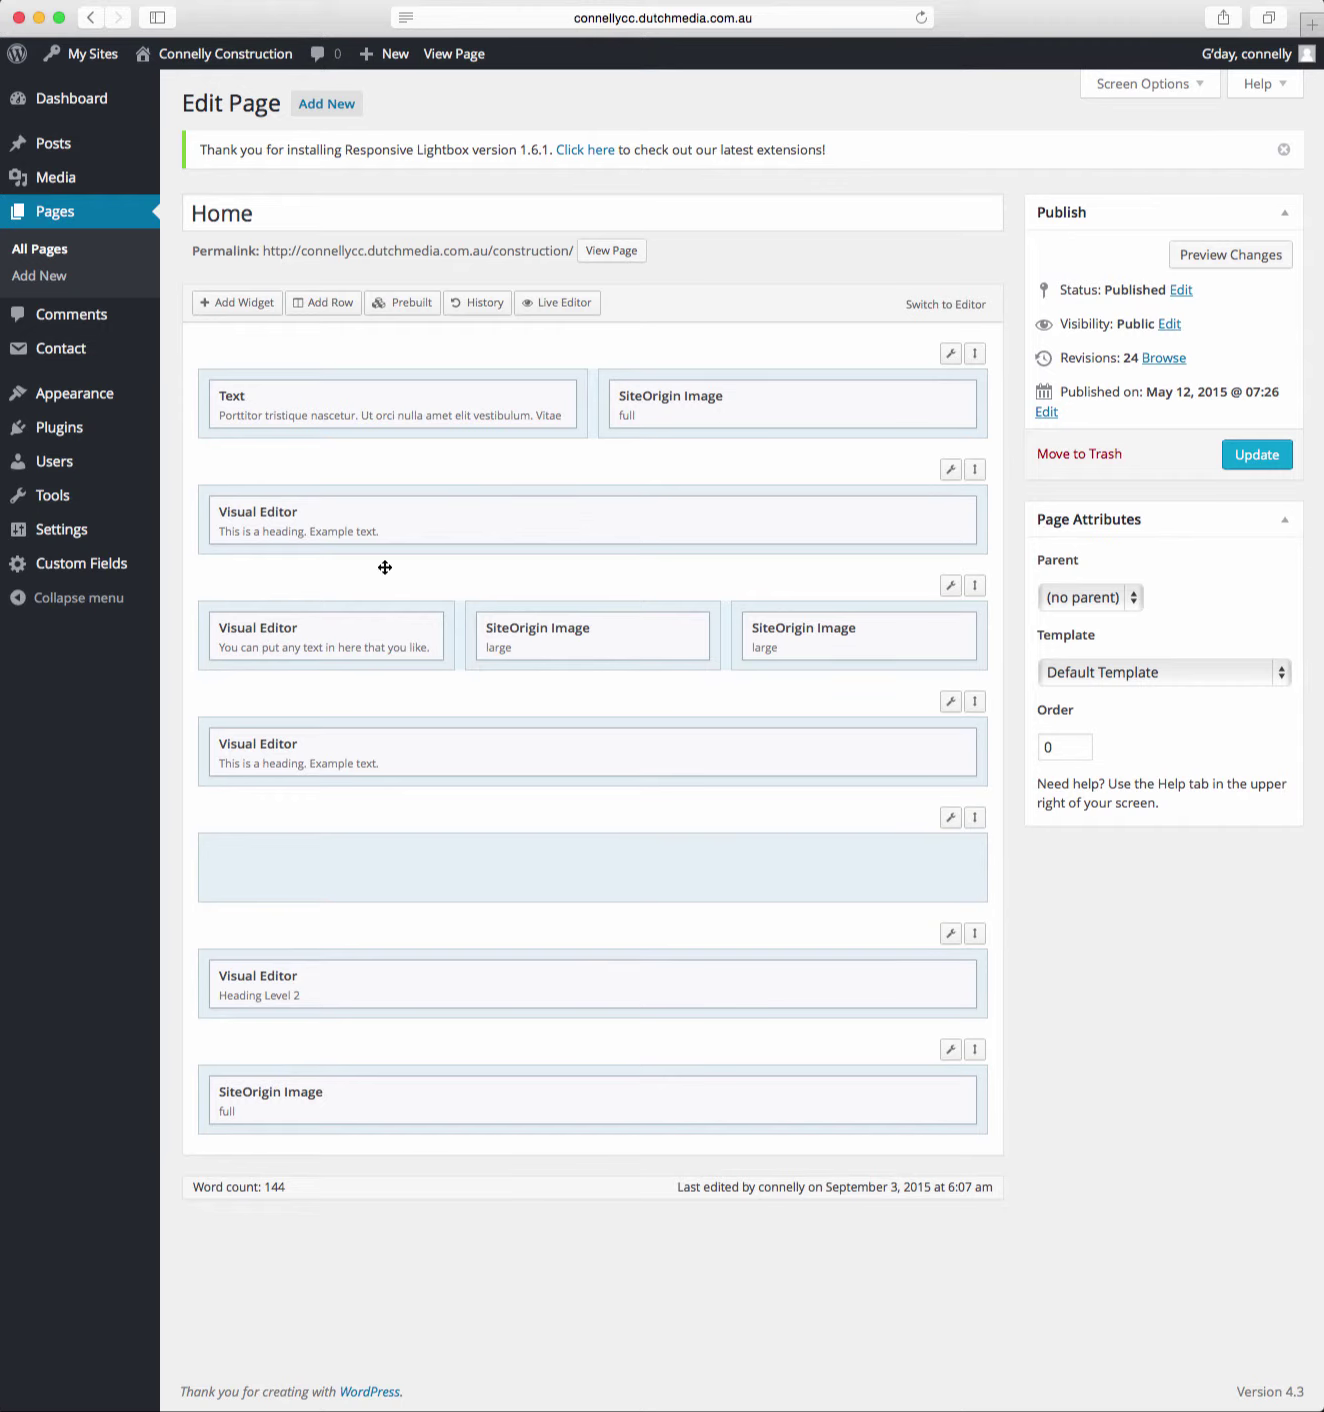
Add a Visual Editor widget and move it into the empty one-column row
click(242, 310)
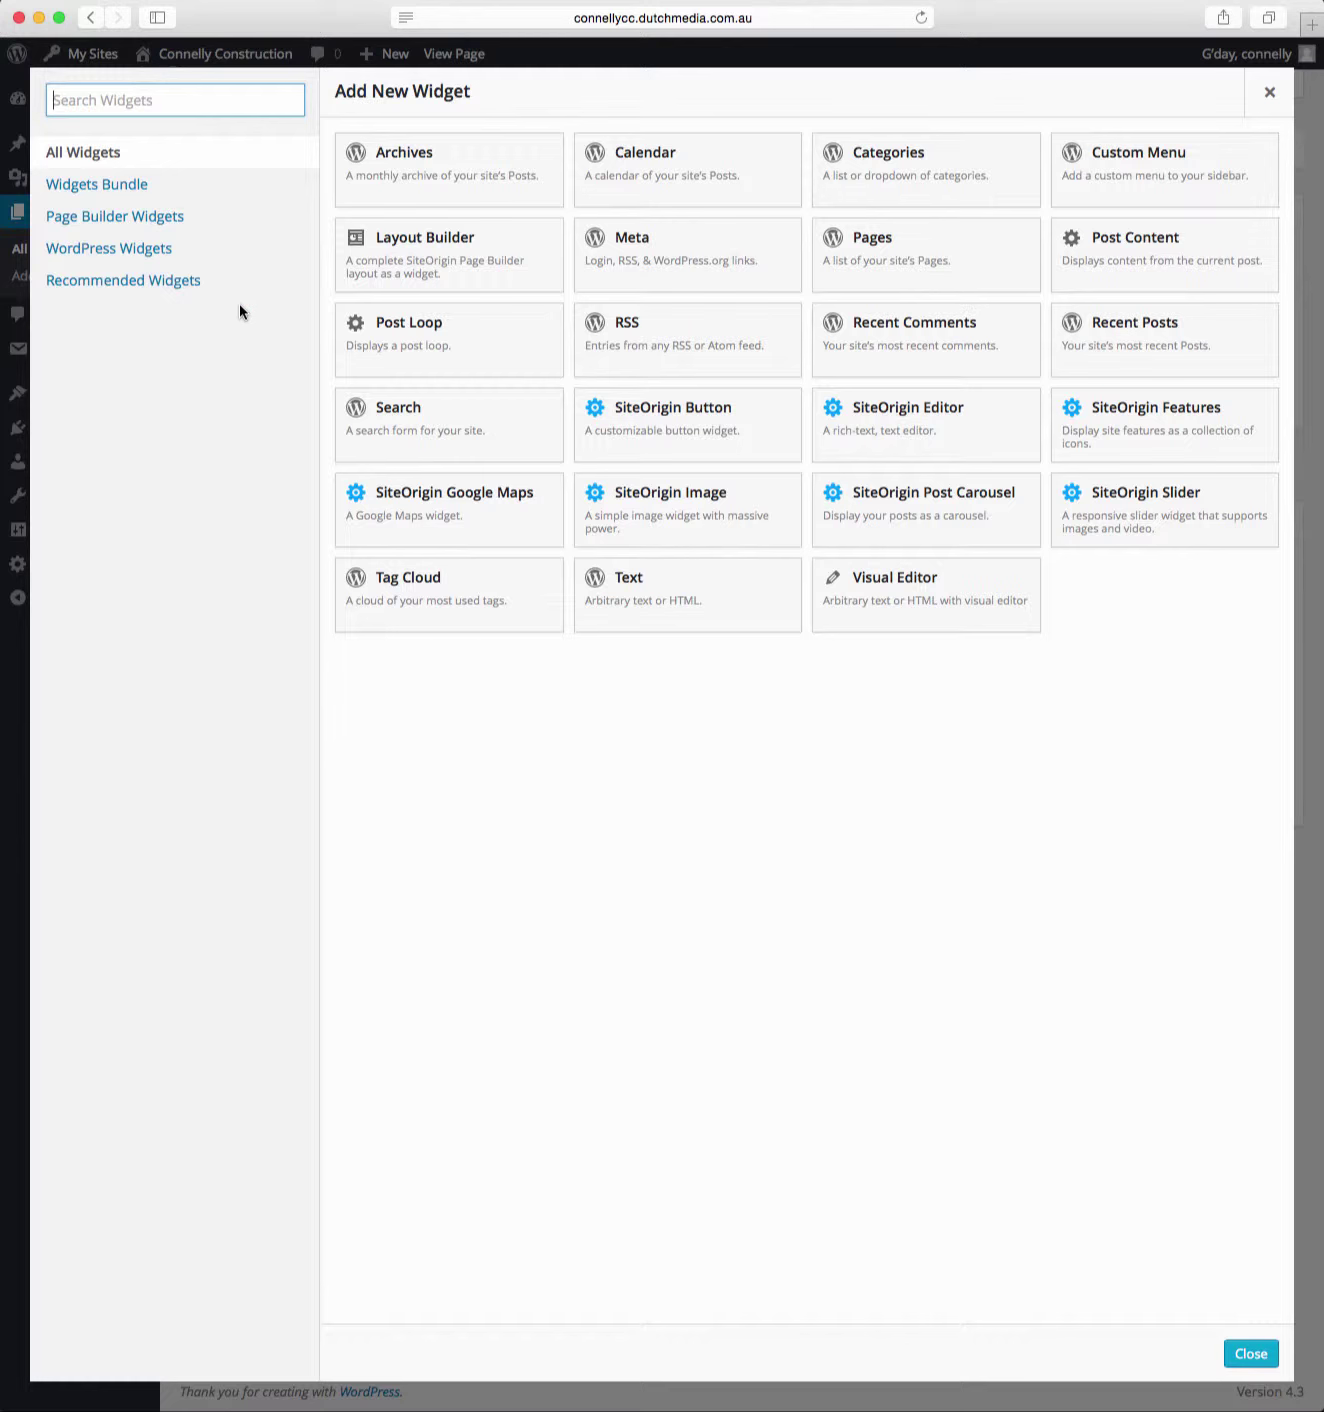
click(949, 600)
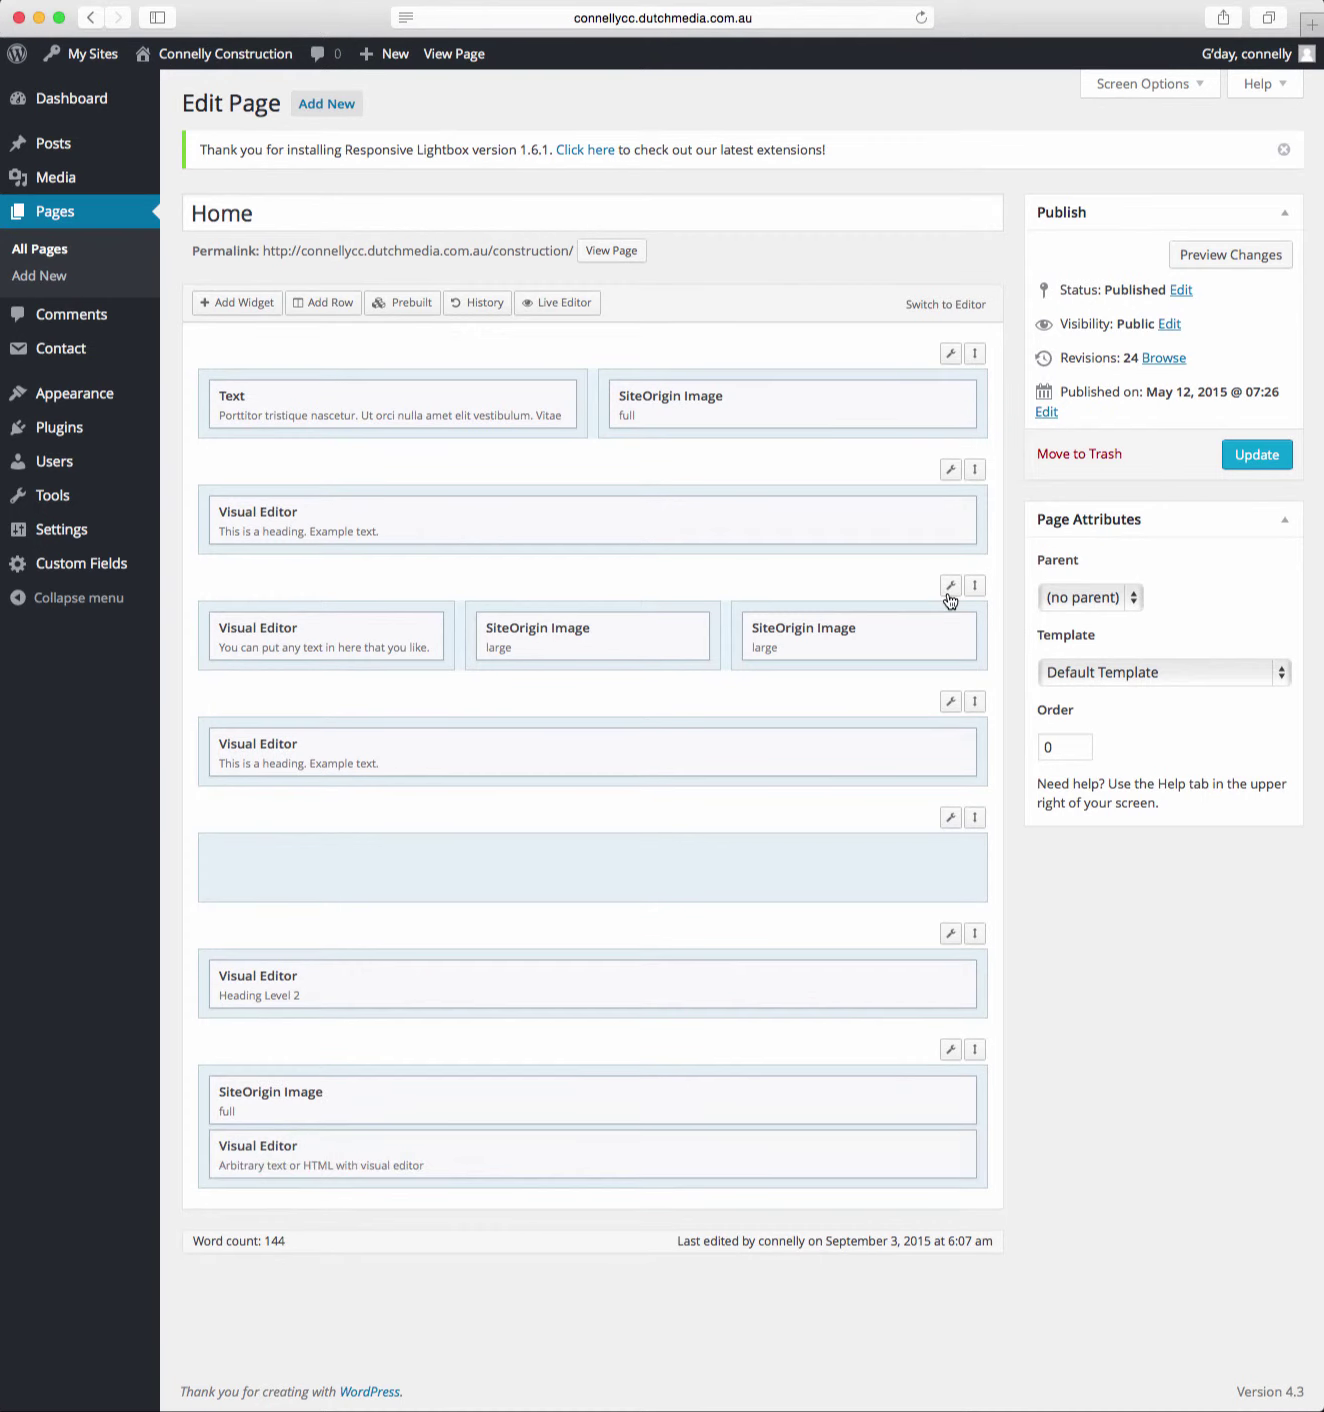
mouse_move(946, 595)
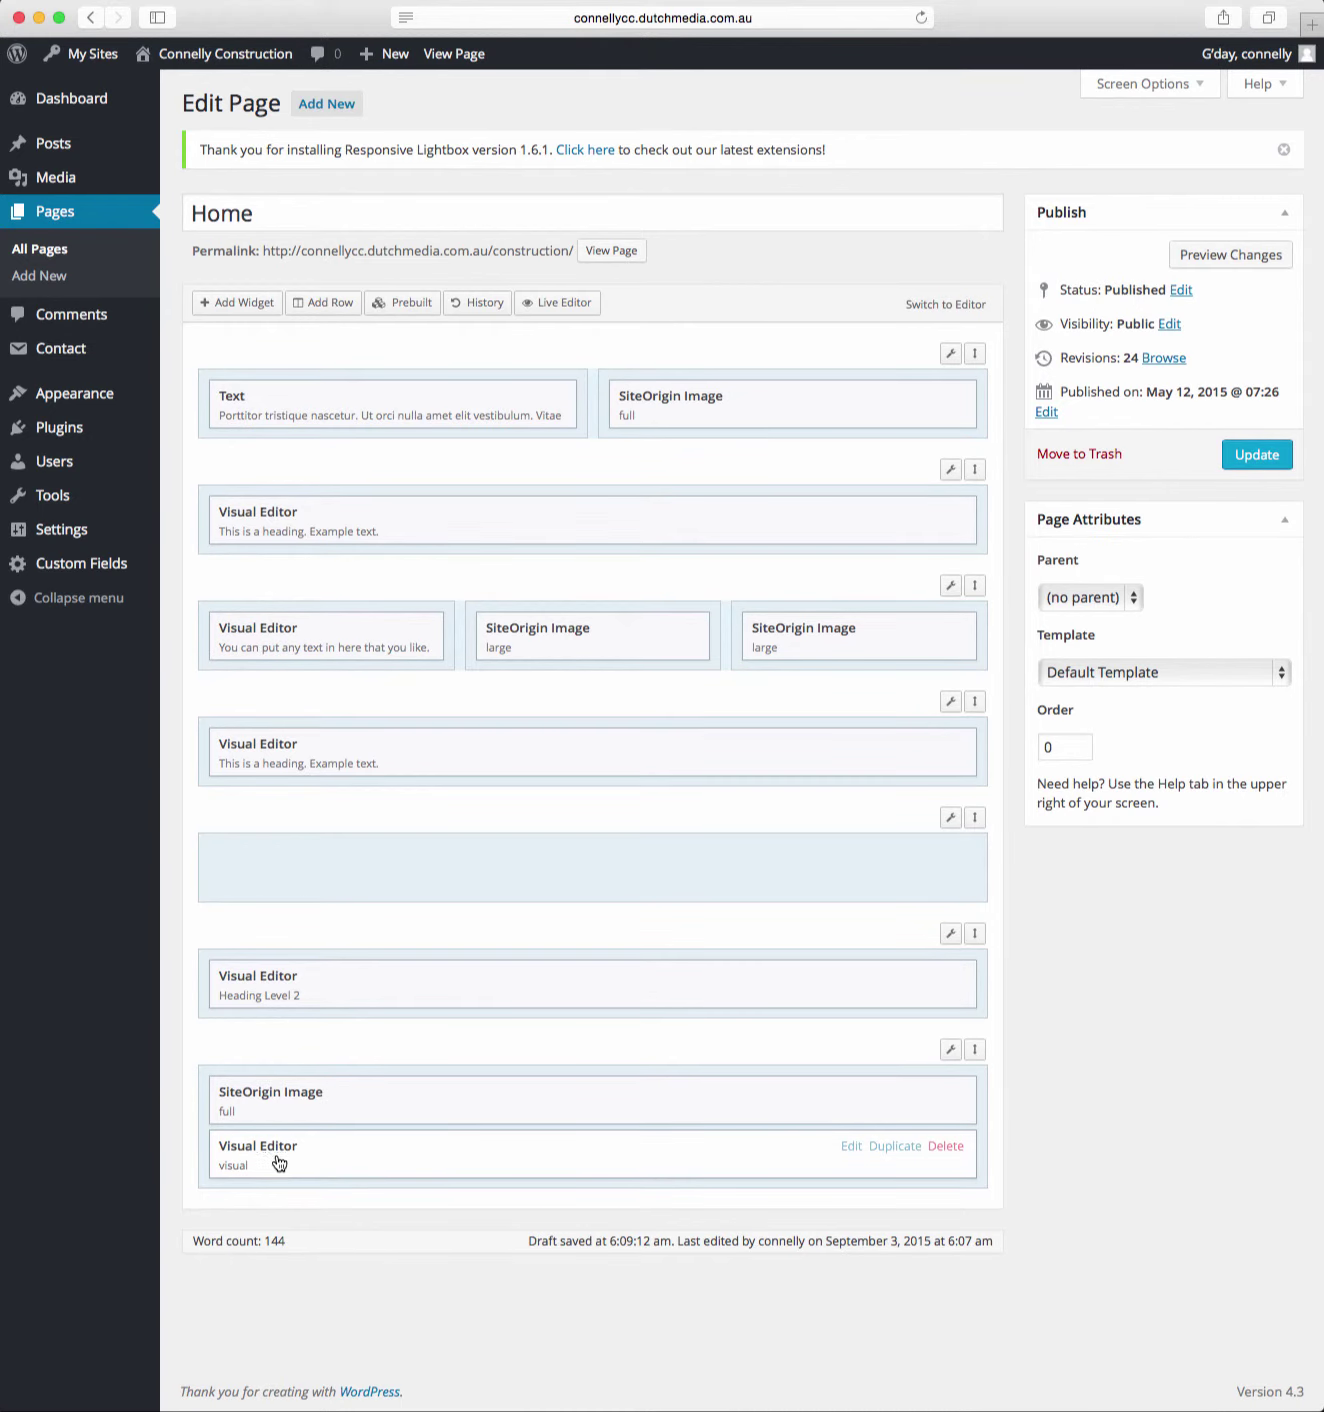
drag(249, 1160, 292, 866)
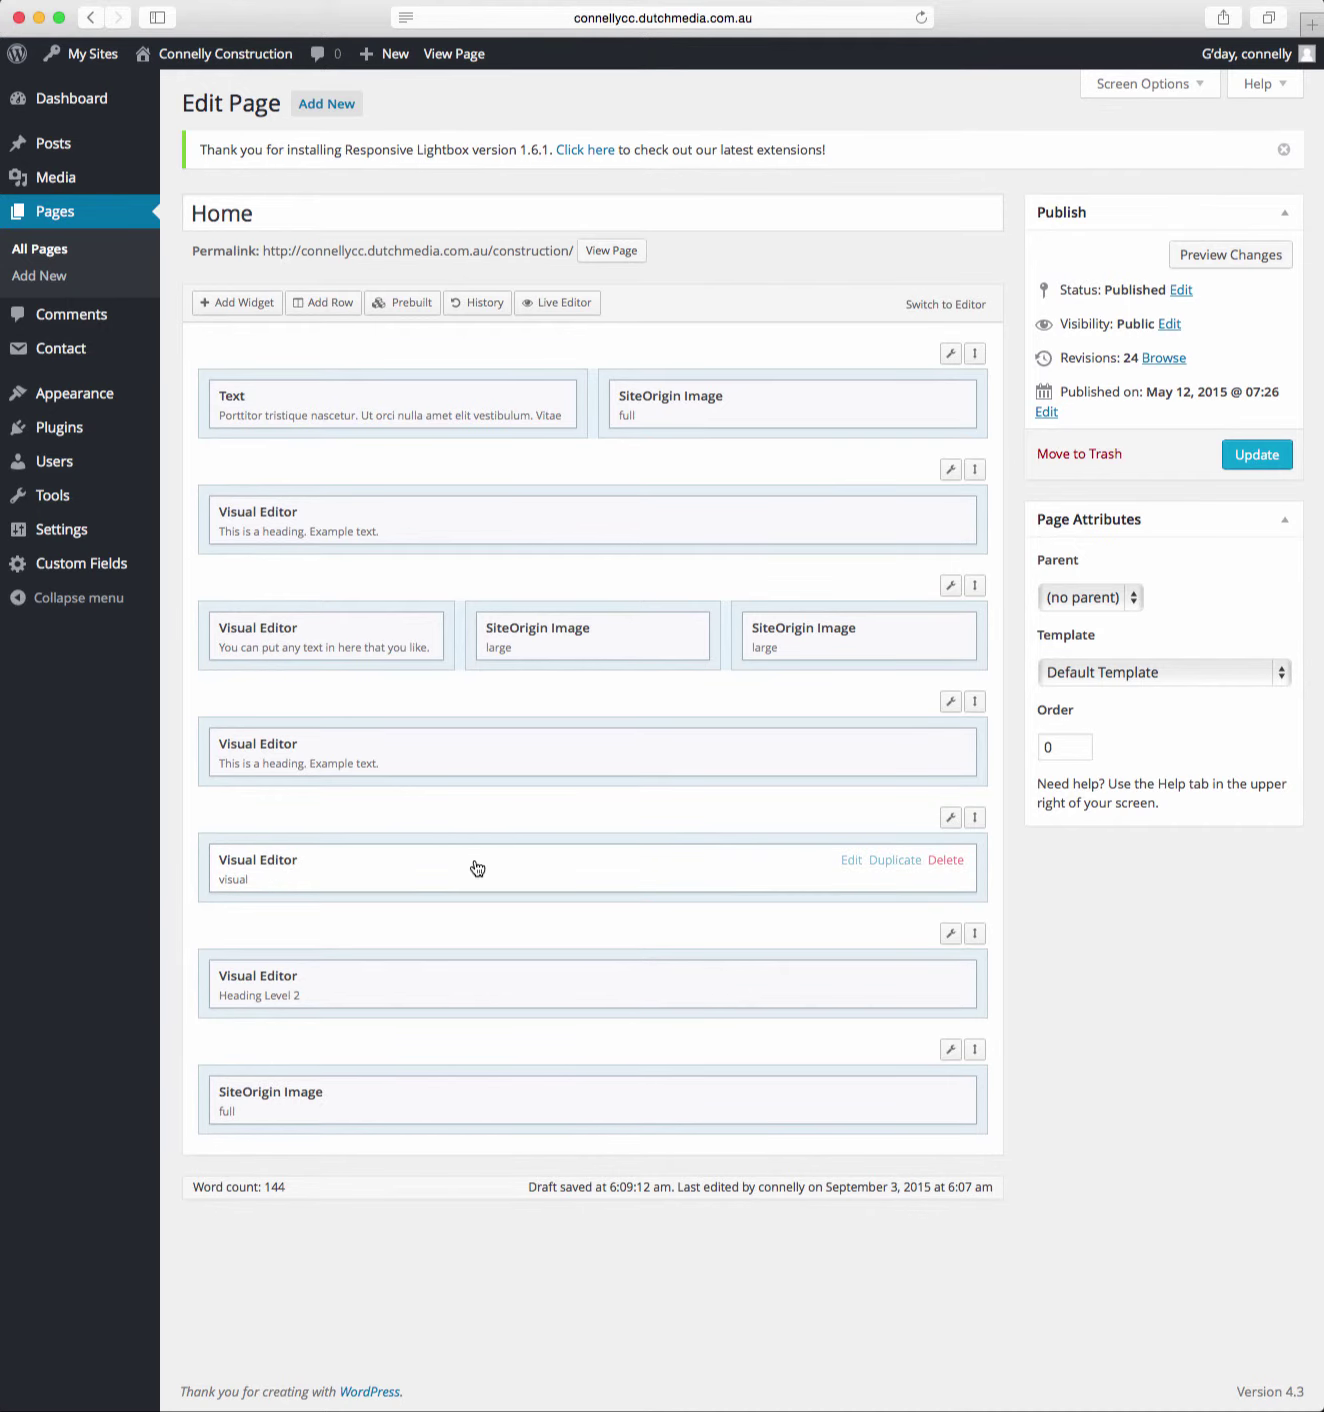
Start the new Visual Editor widget's text with "This is some text in a full width column that I've made. The steps I just took were:"
click(851, 861)
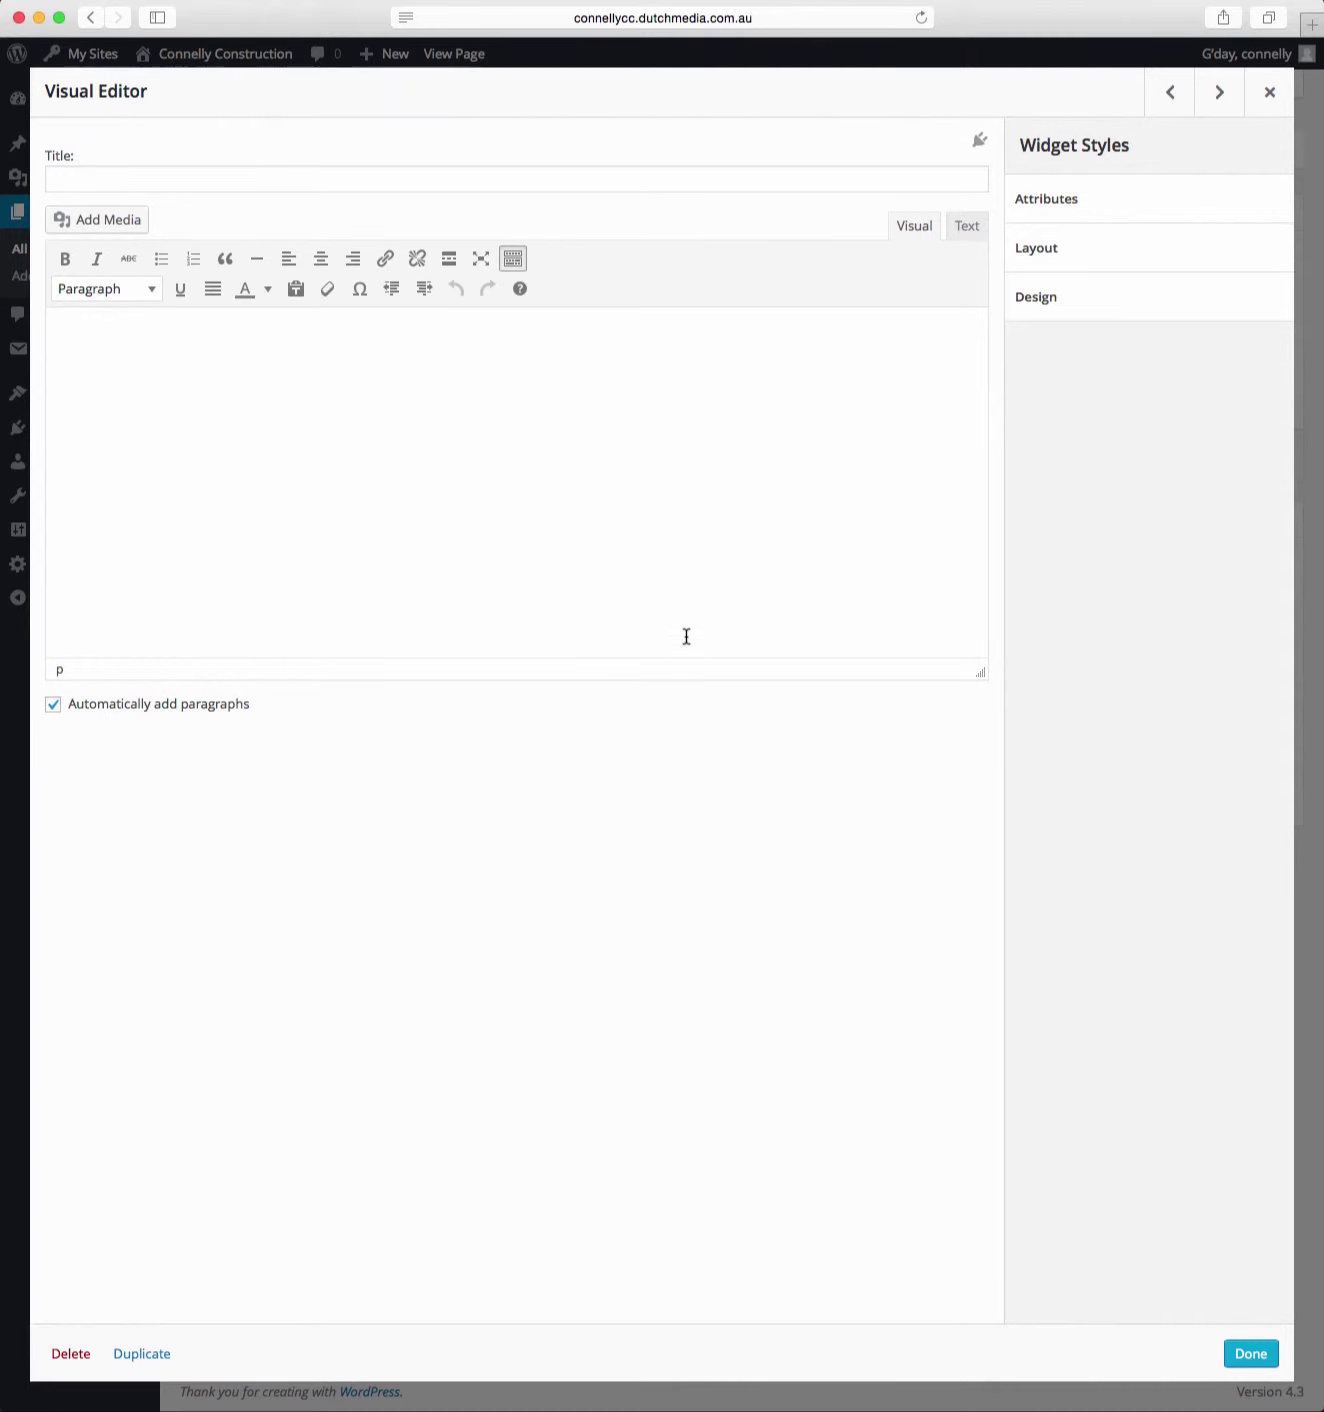
text(This is)
text(some text in a )
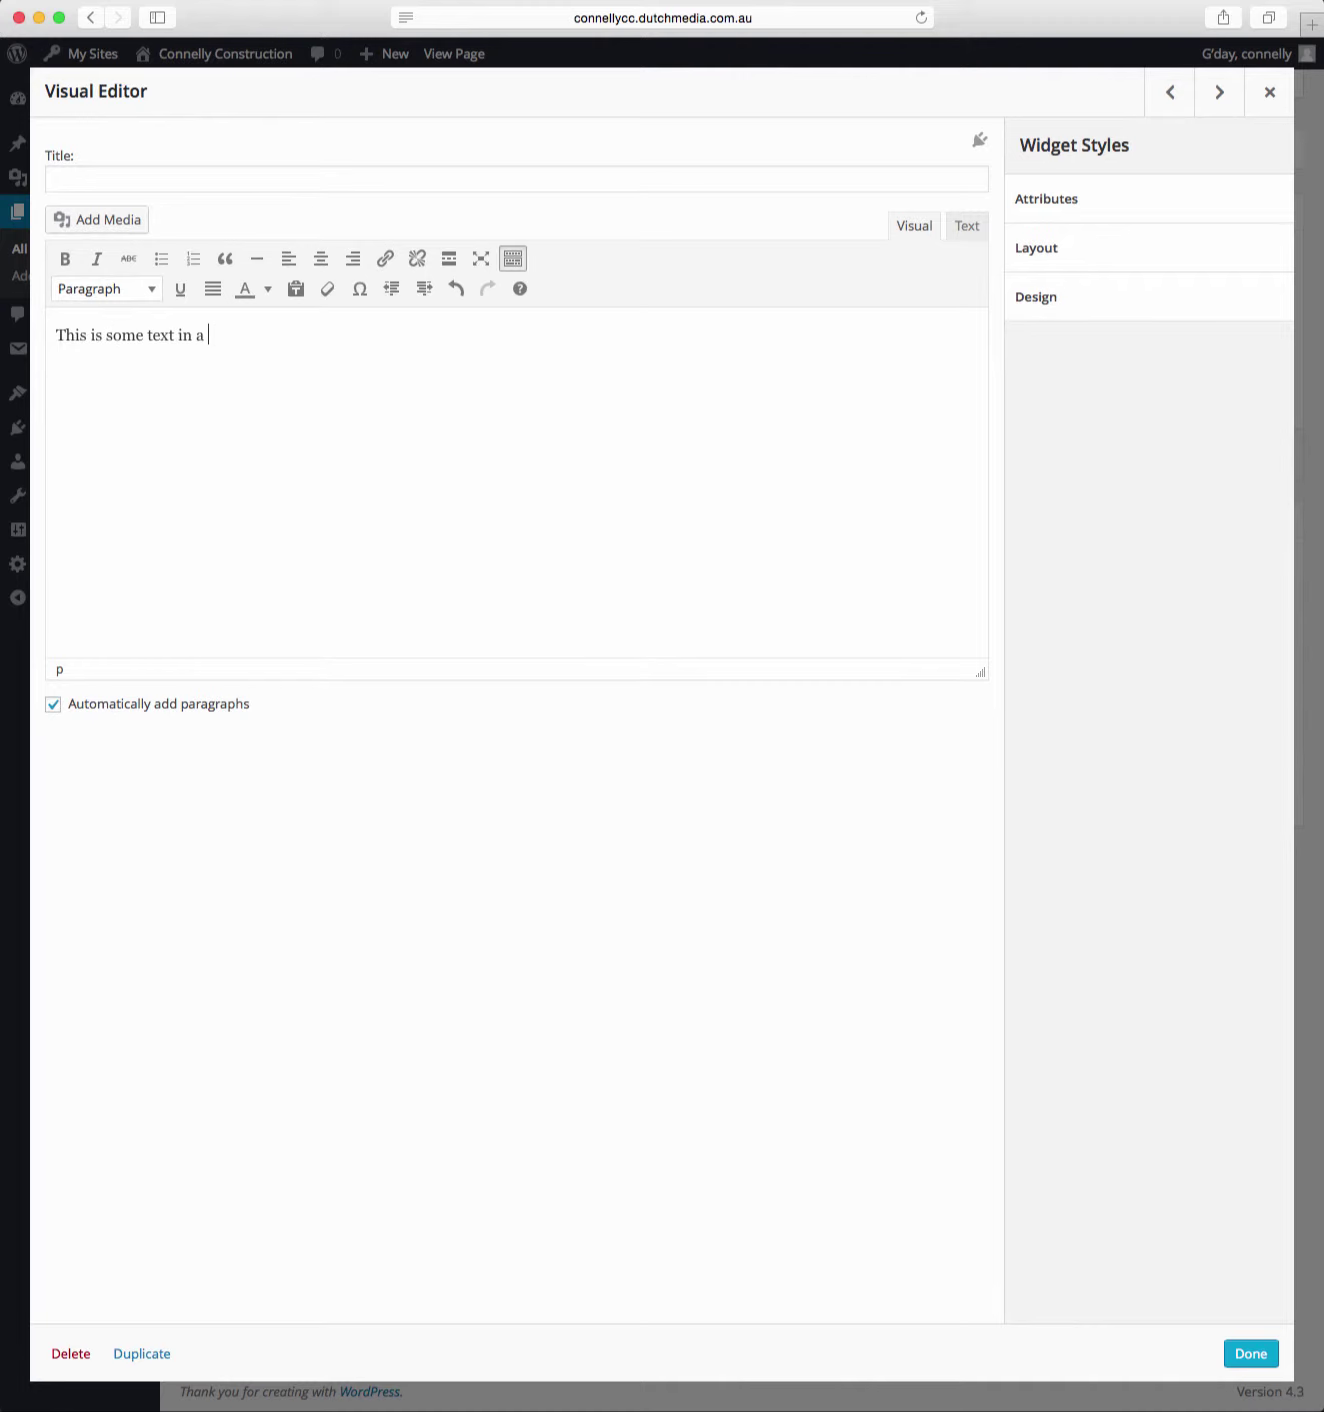
text(full width col)
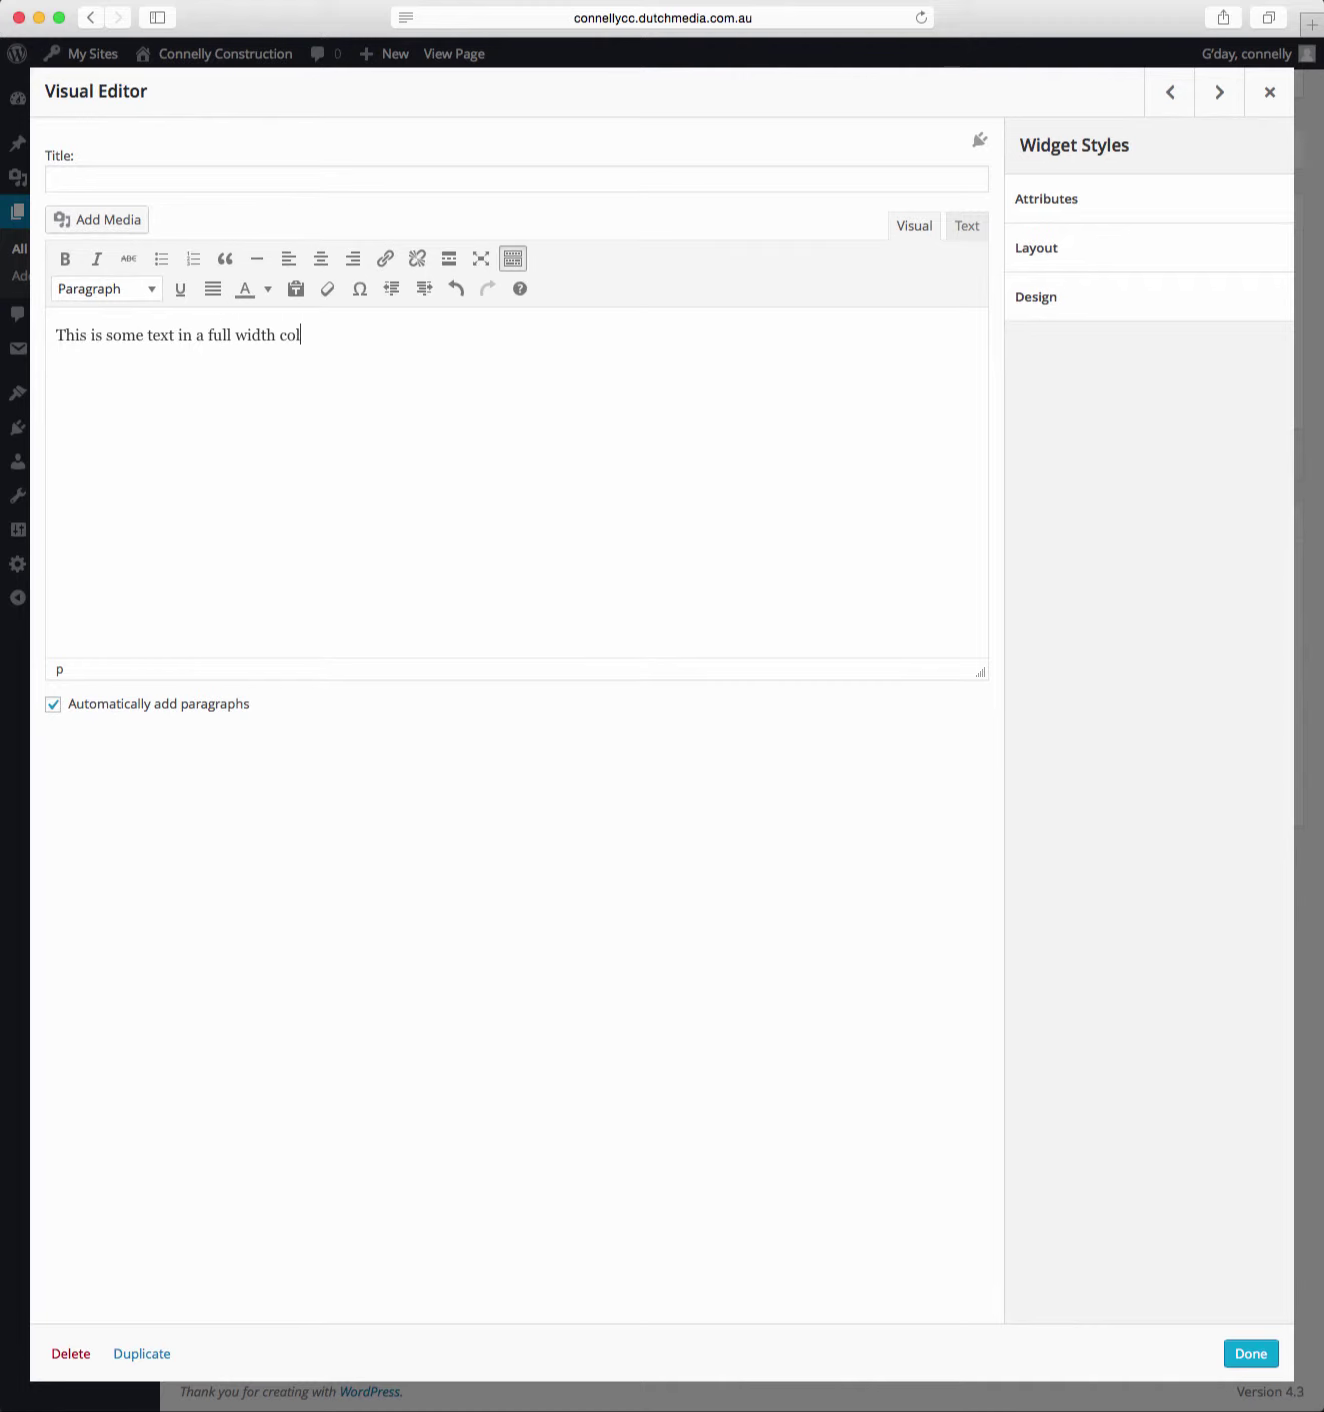
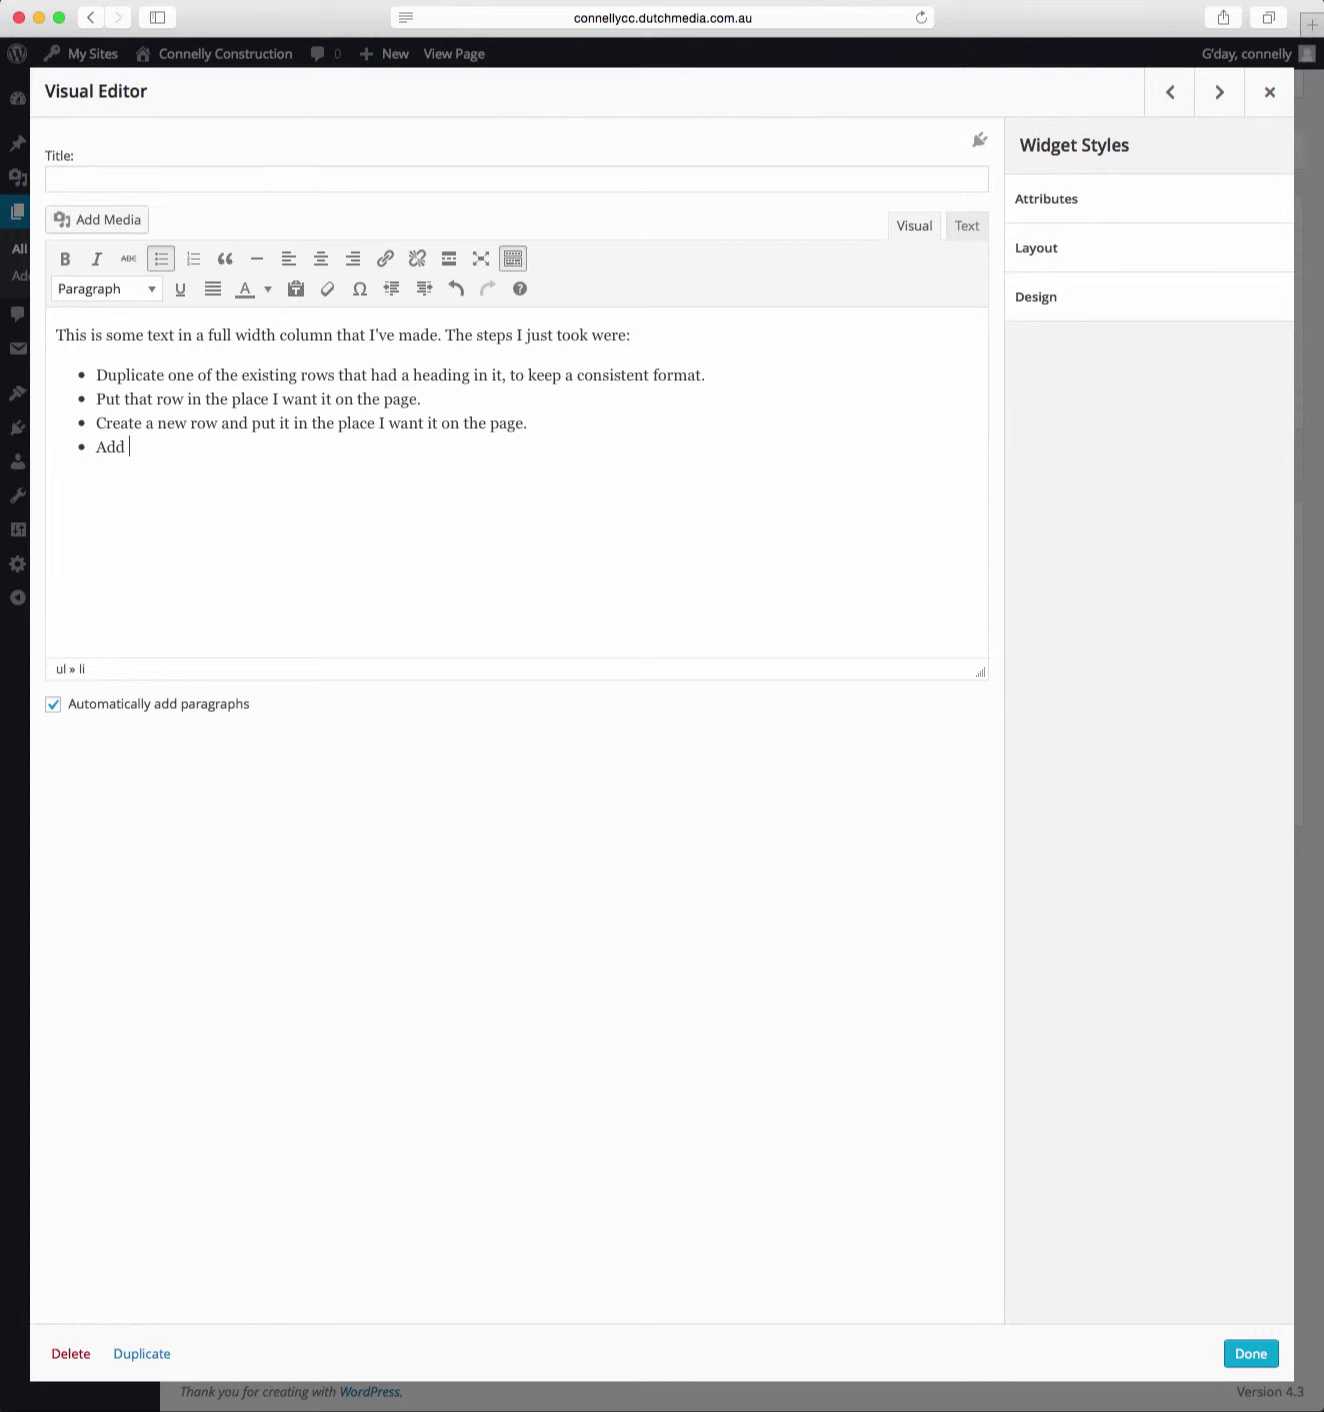
Complete the fourth bullet as "Click on the new row, then add a visual editor widget."
text(visual editor widget.)
key(alt+Left)
key(alt+Left)
key(alt+Left)
text(Click on the )
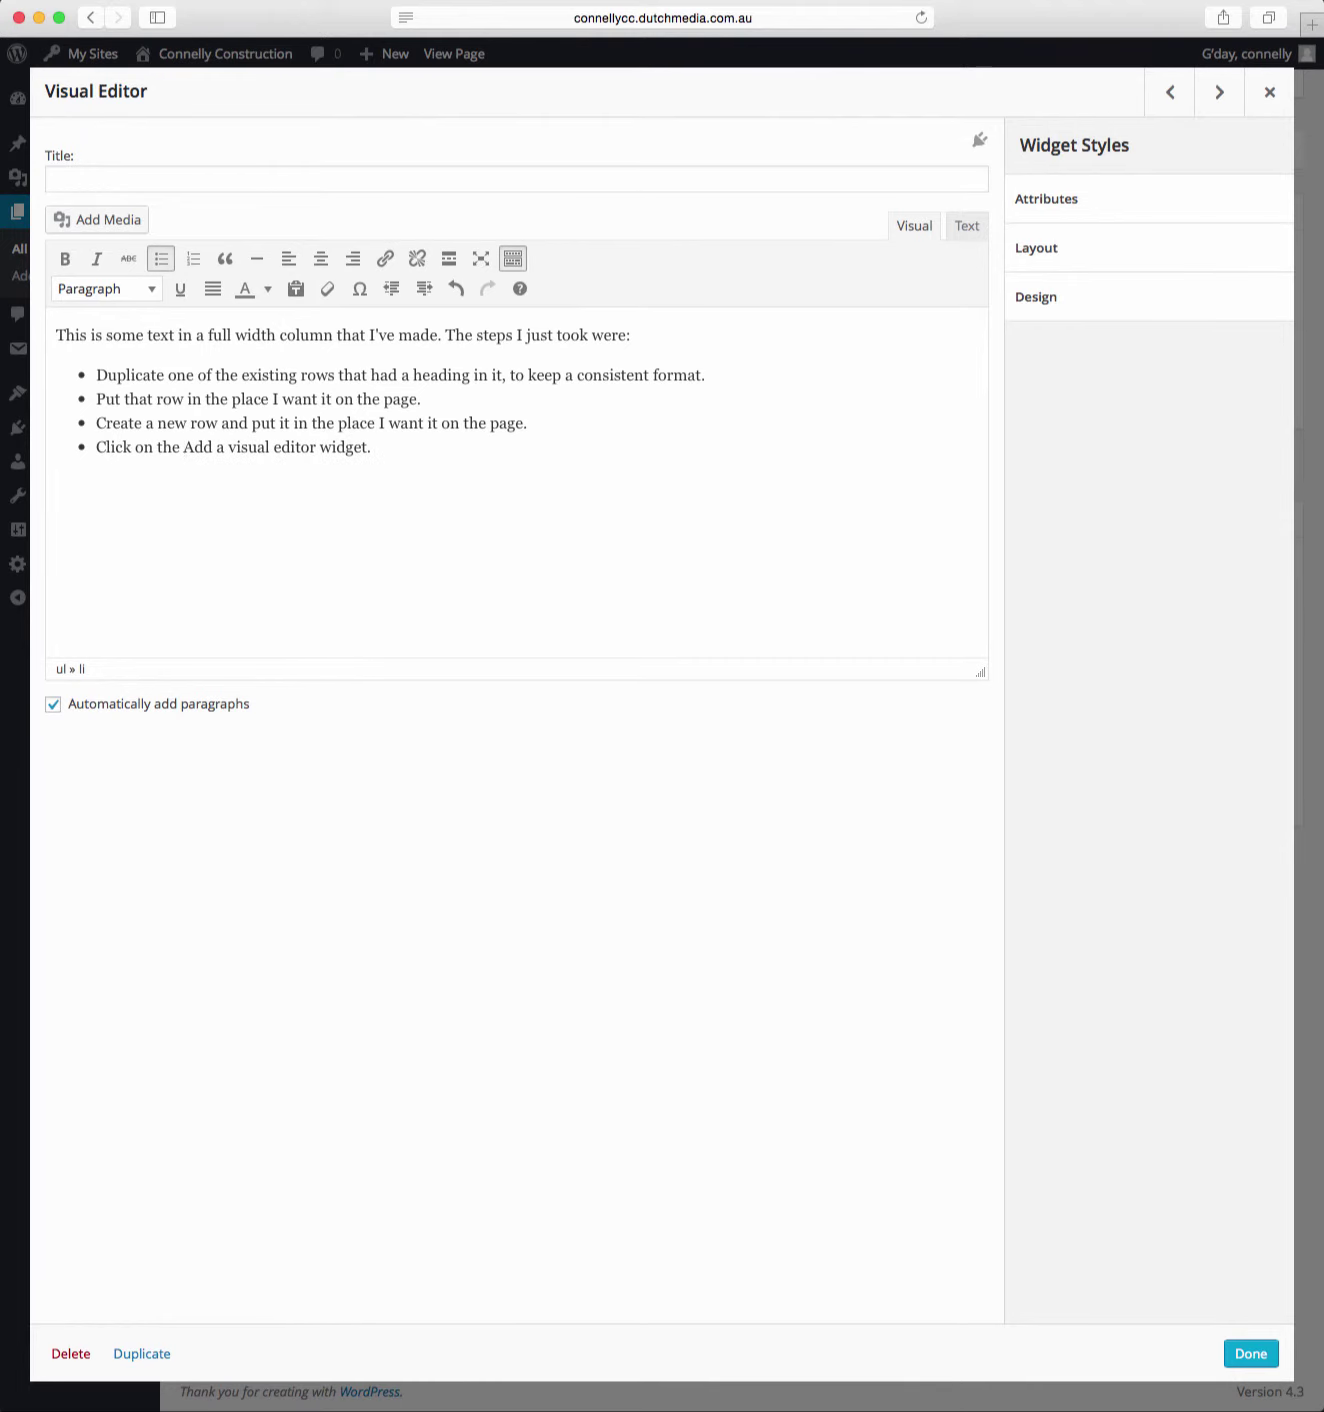
text(new row, th)
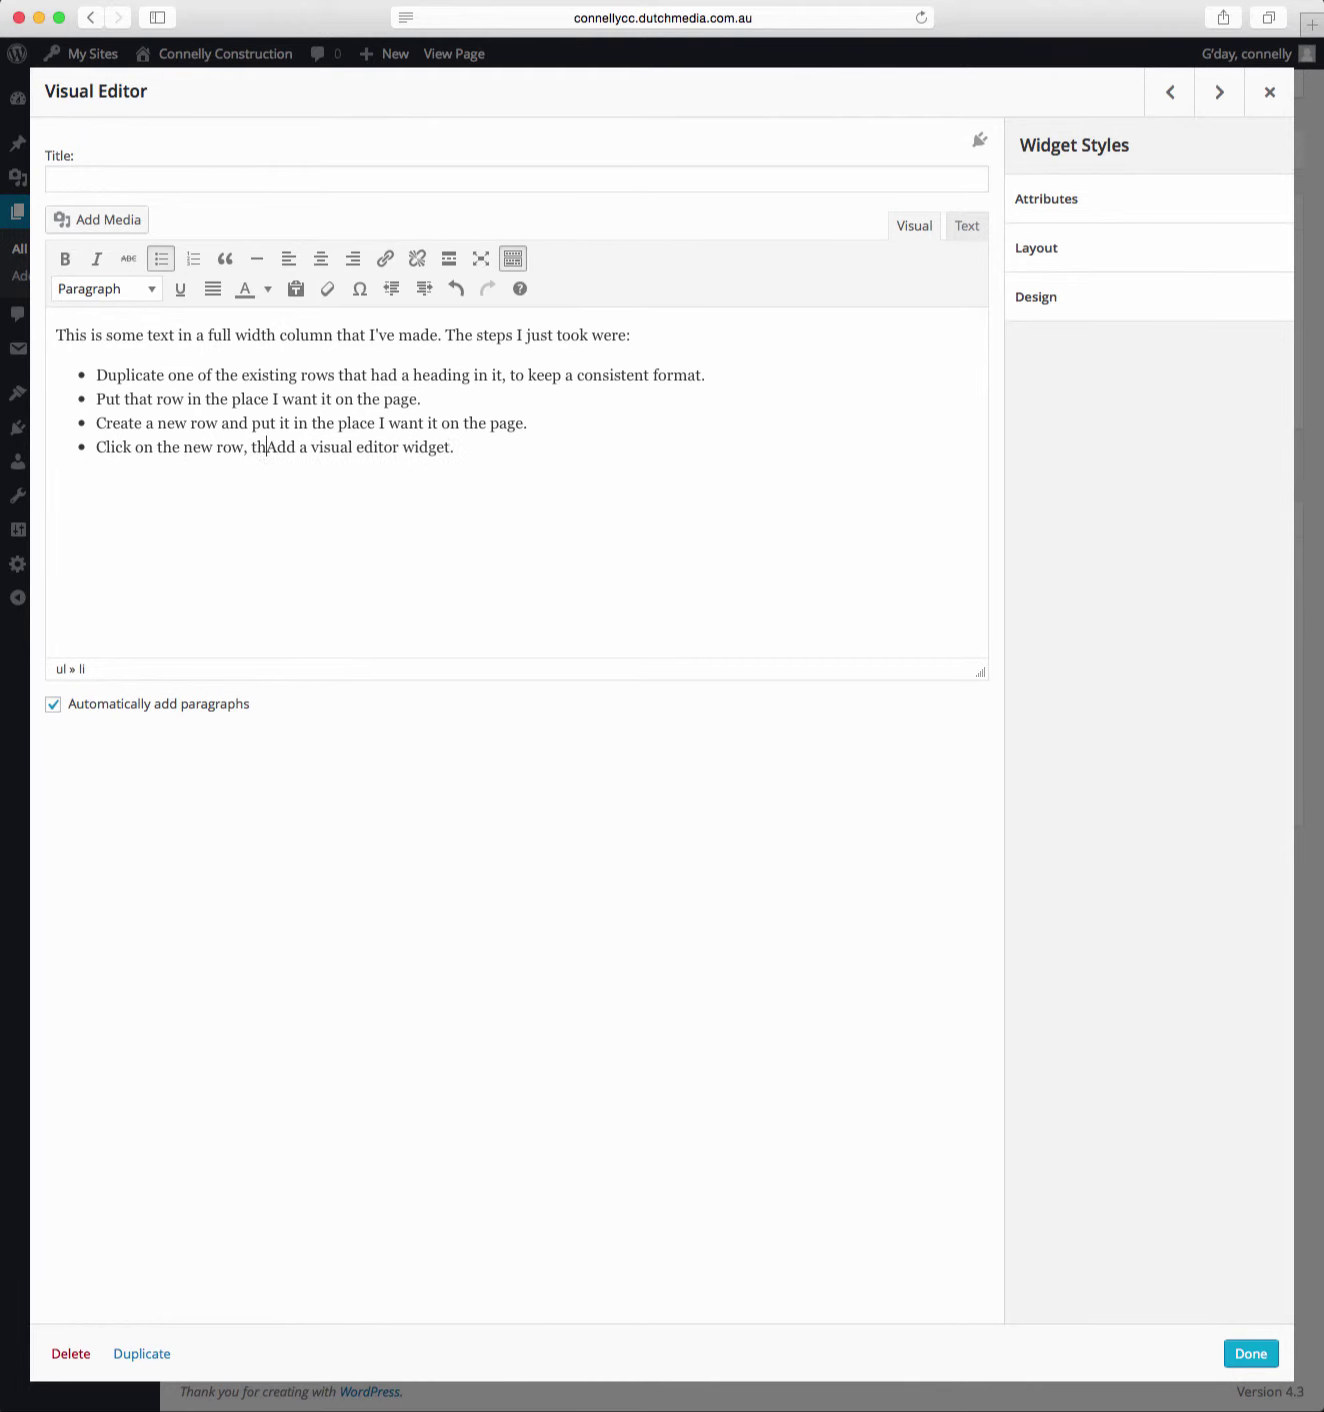
text(en)
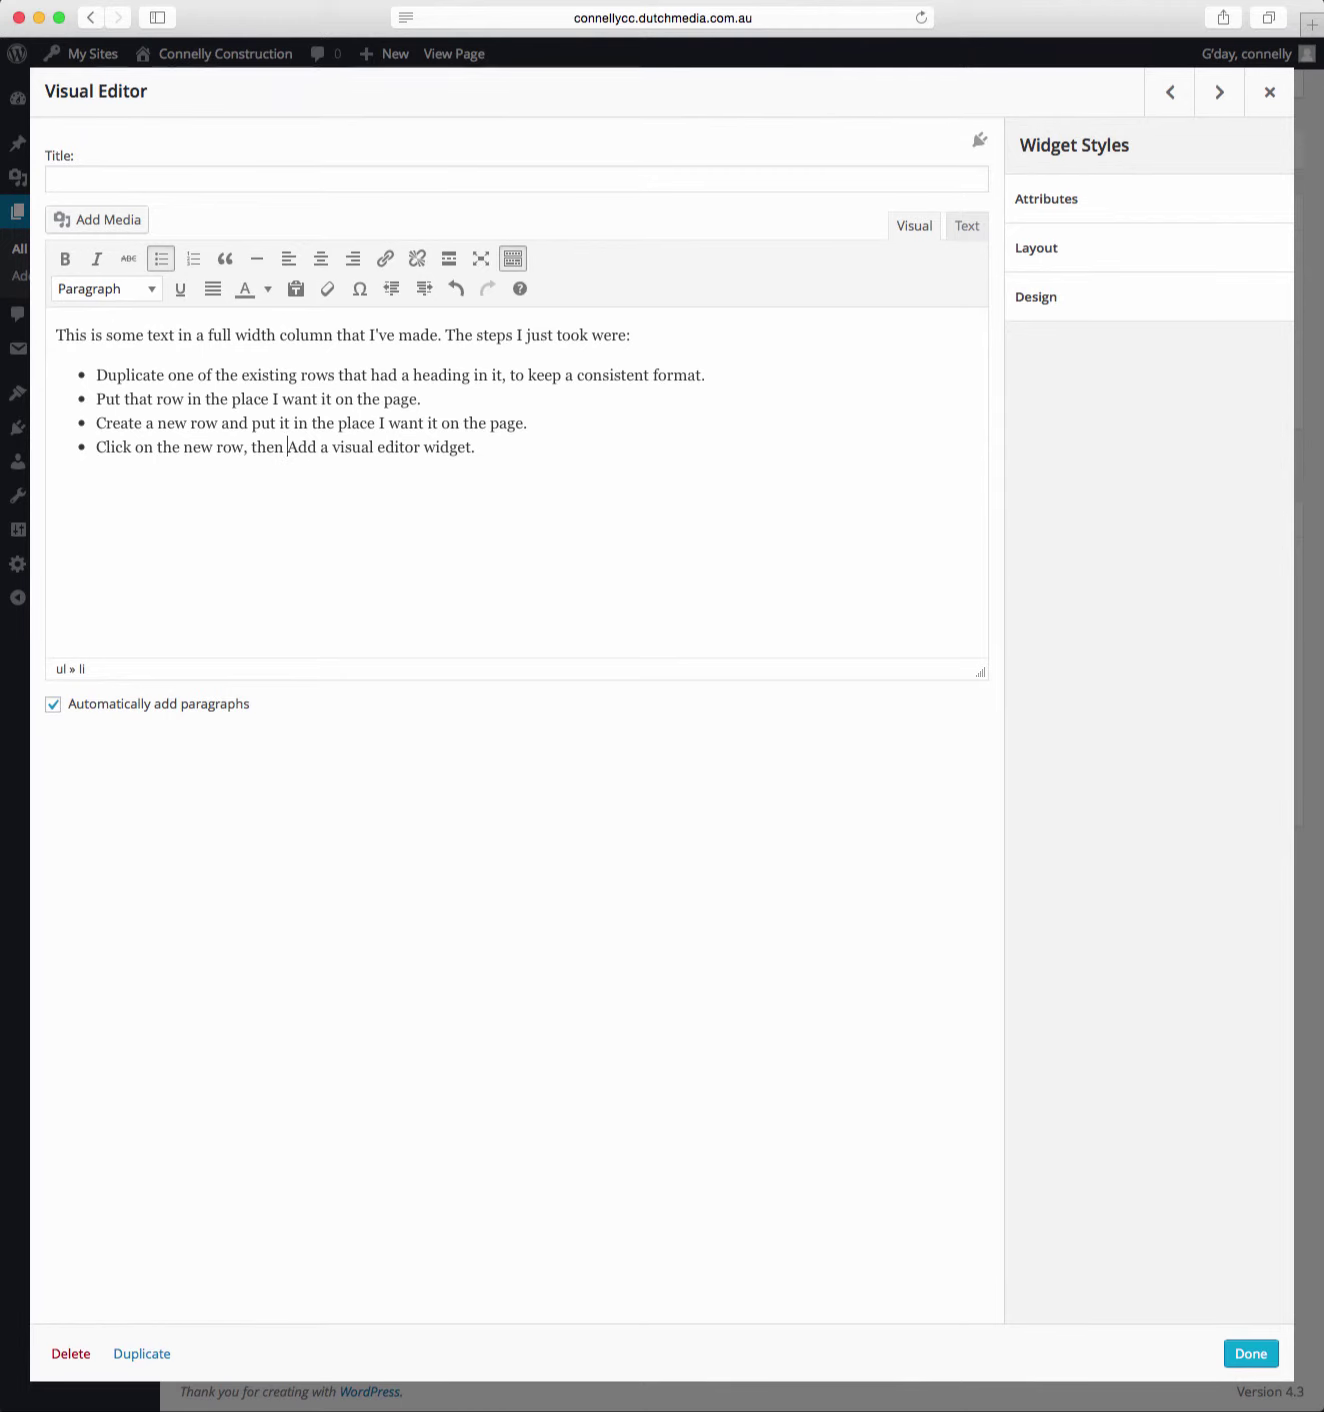
key(Delete)
text(a)
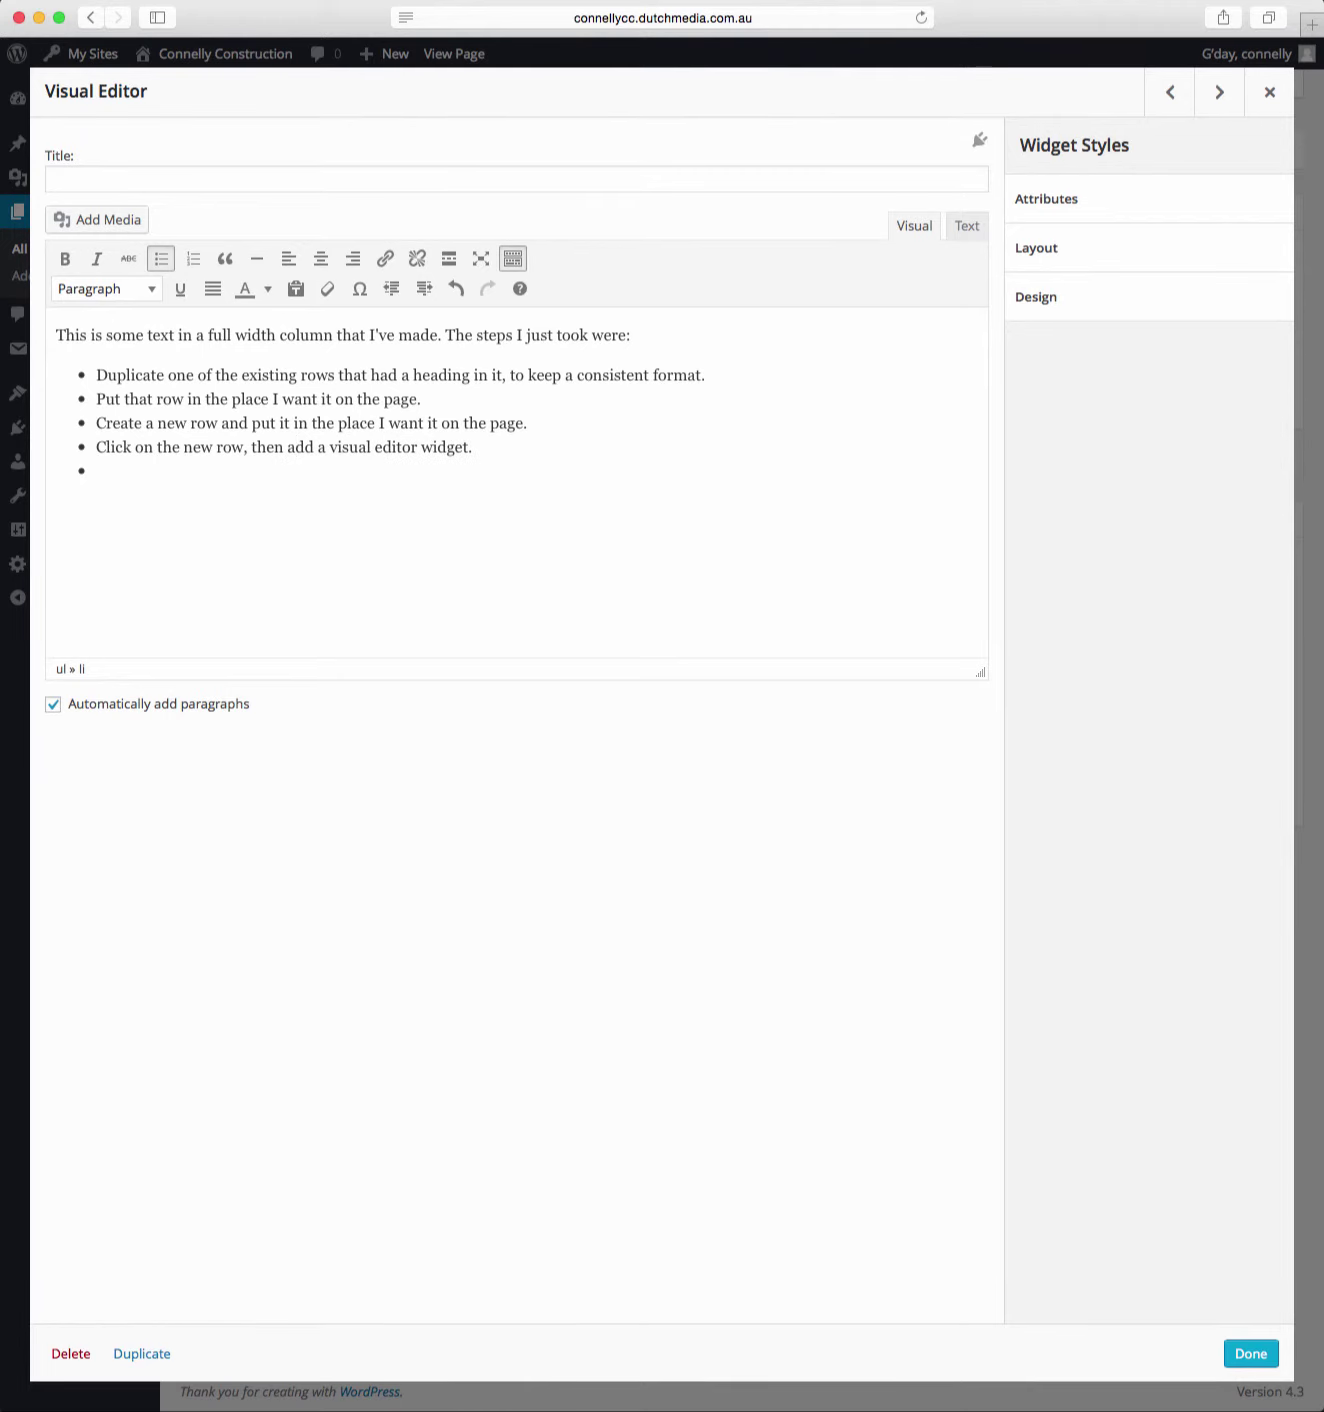
Add the bullet "Type this text." and the closing paragraph "Now I will save the text.", and save the widget
text(Type this text.)
key(Return)
key(Return)
text(Now I will save the)
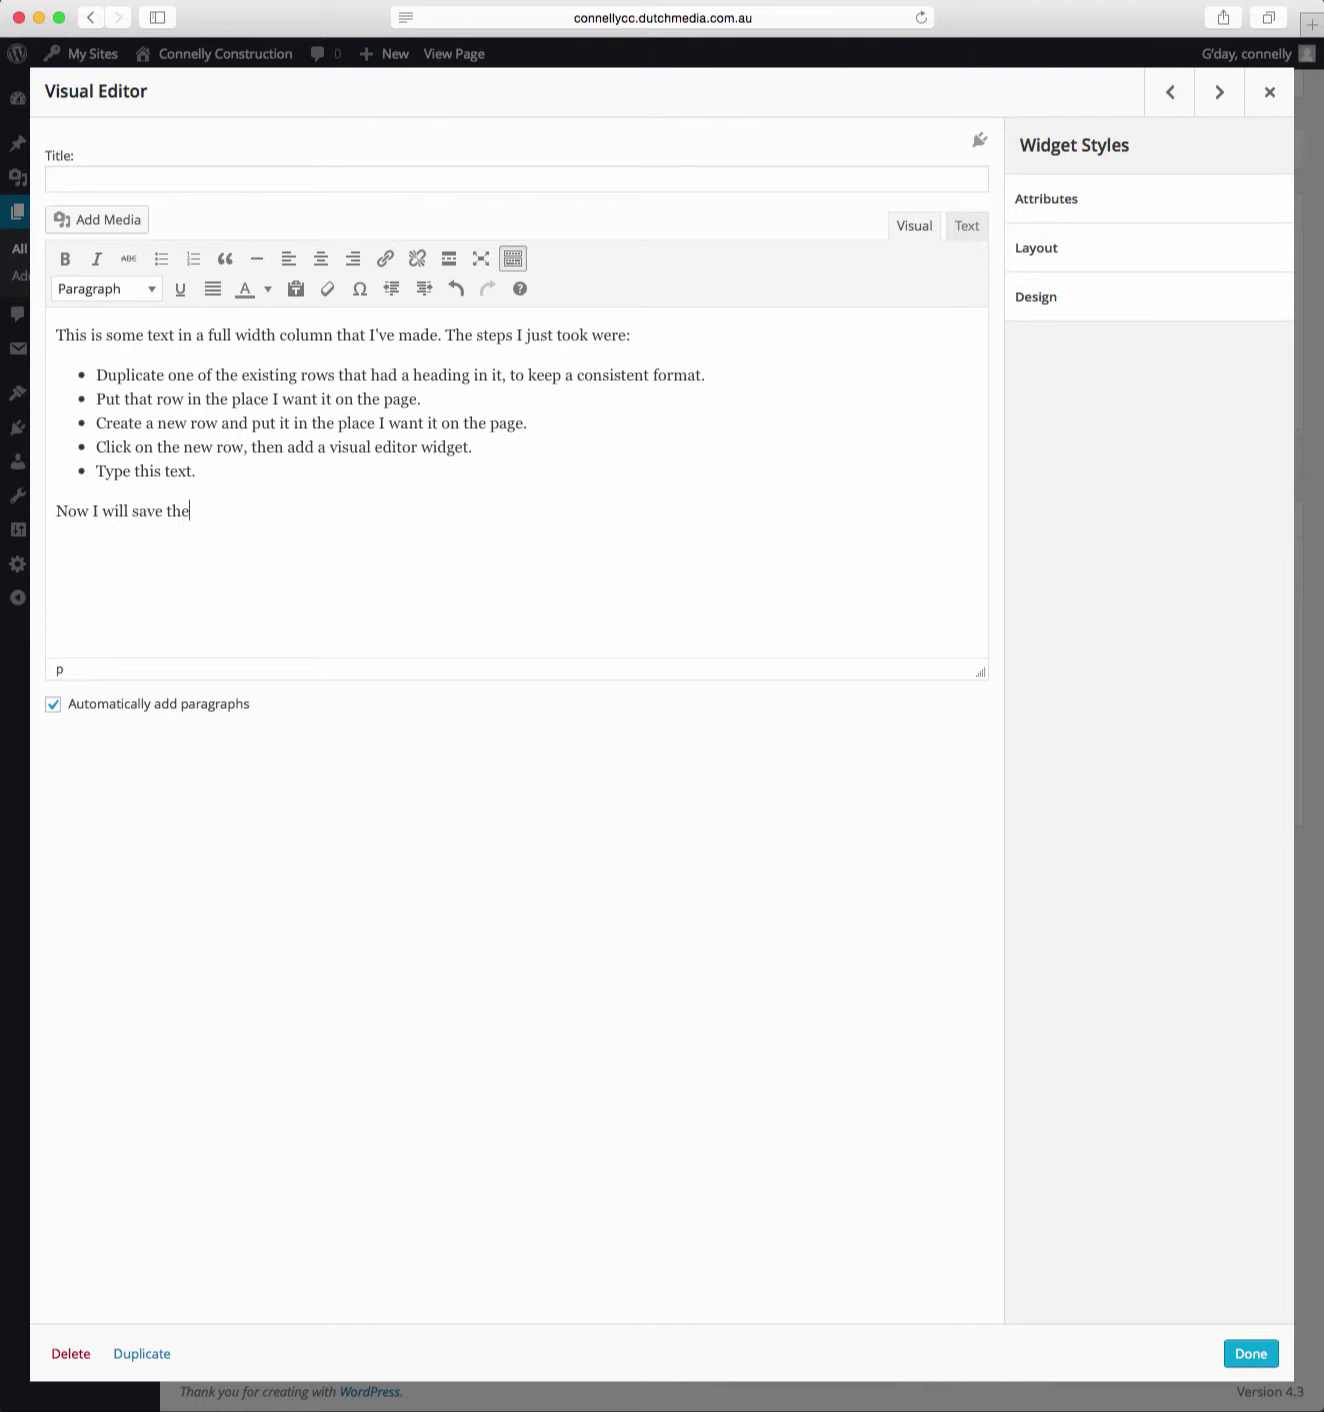
text( text.)
click(1249, 1353)
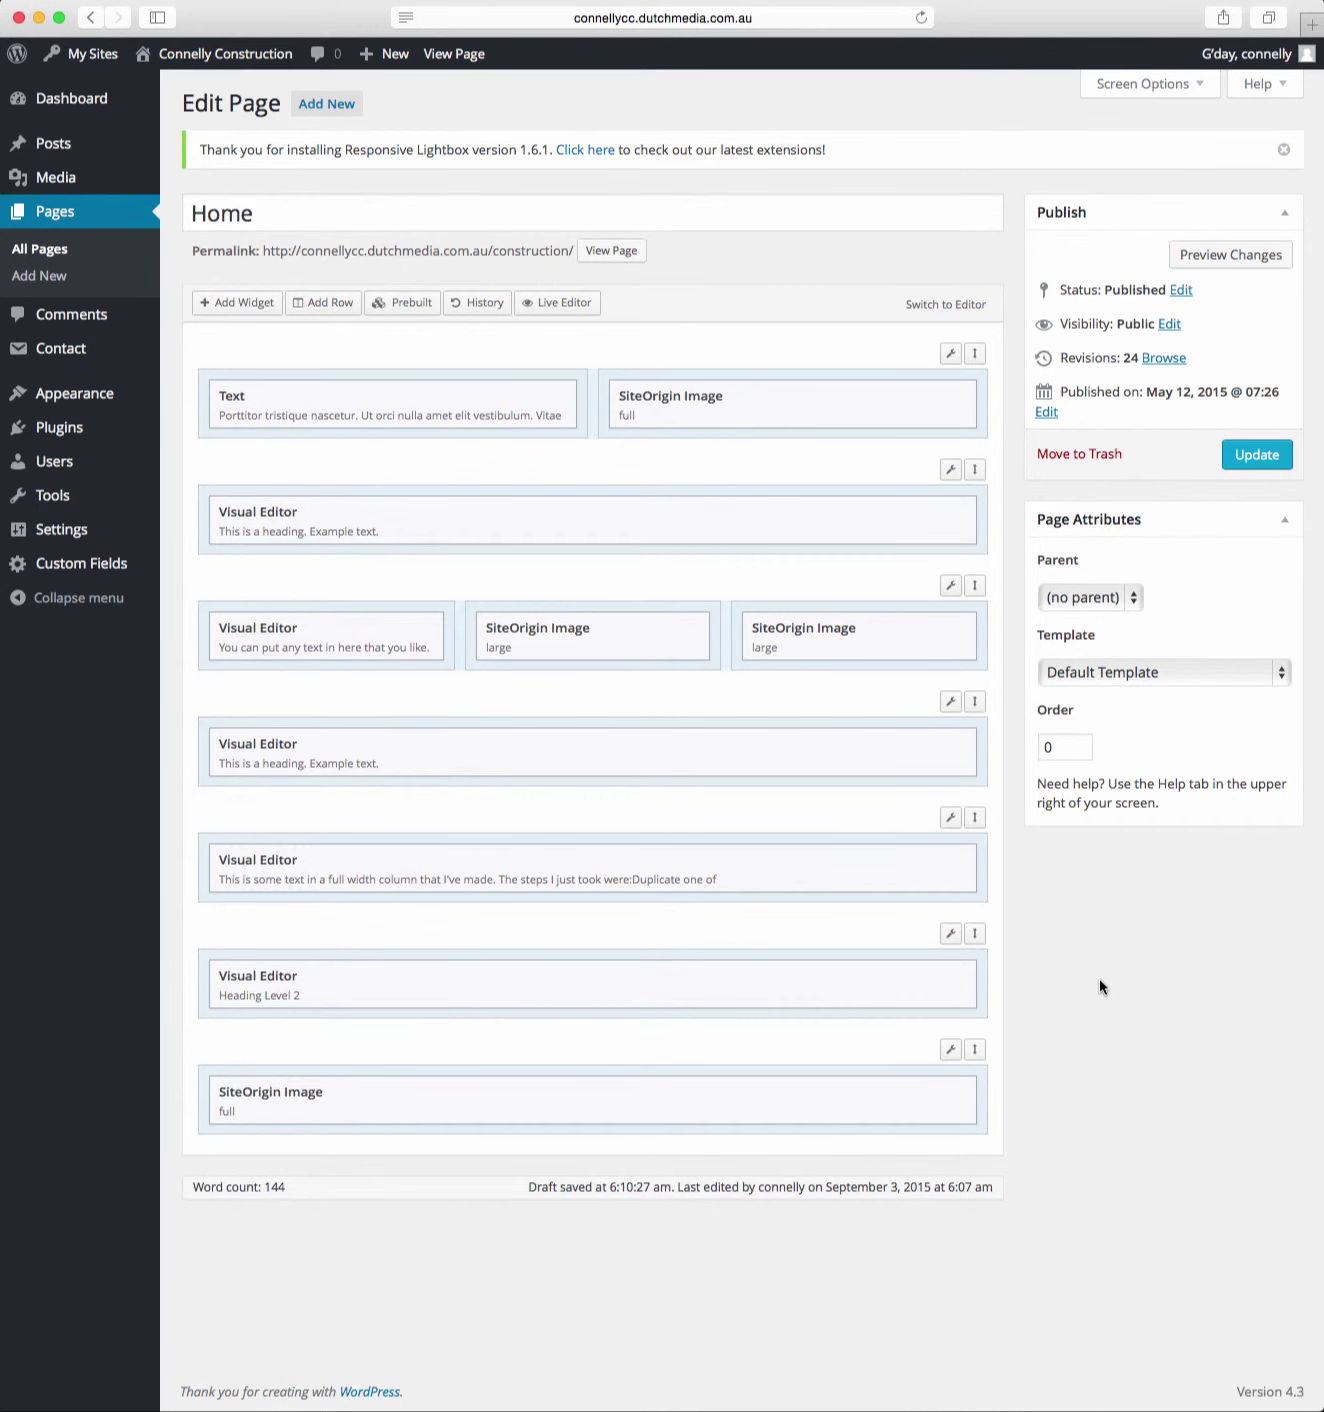
Update the Home page and check the duplicated heading and full-width text on the published page
click(1244, 455)
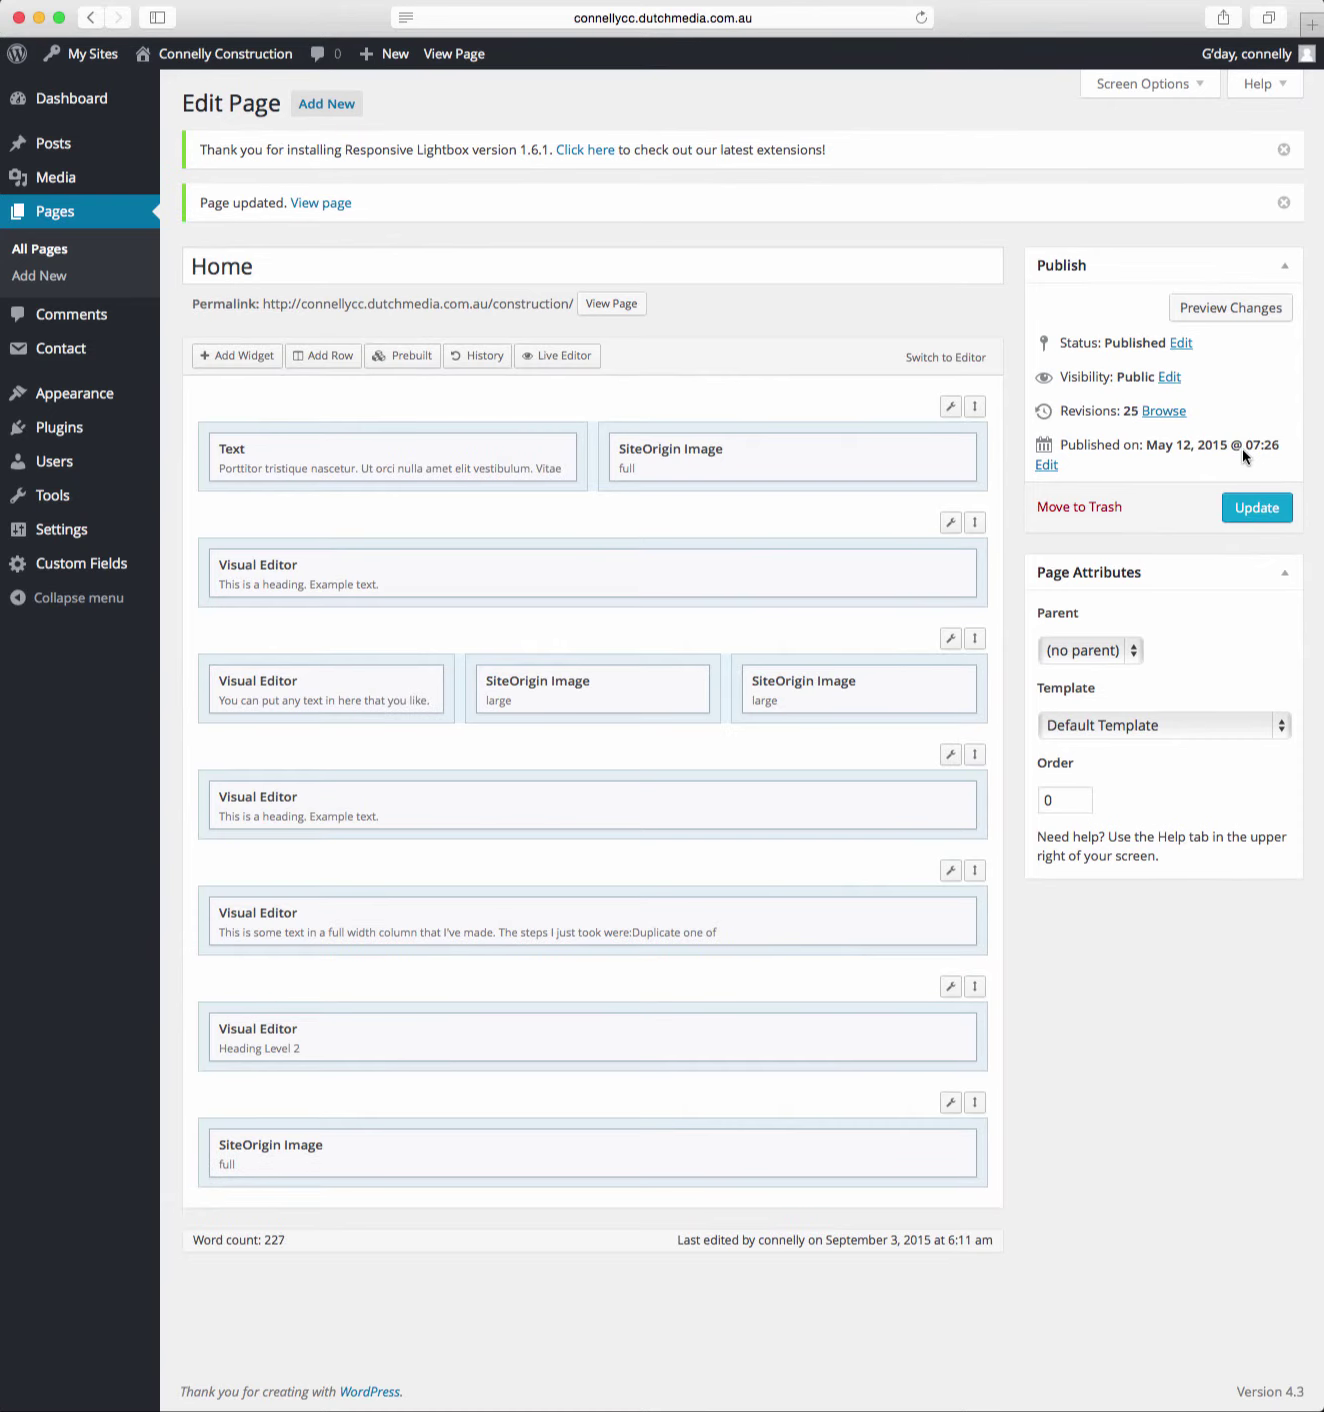
click(316, 206)
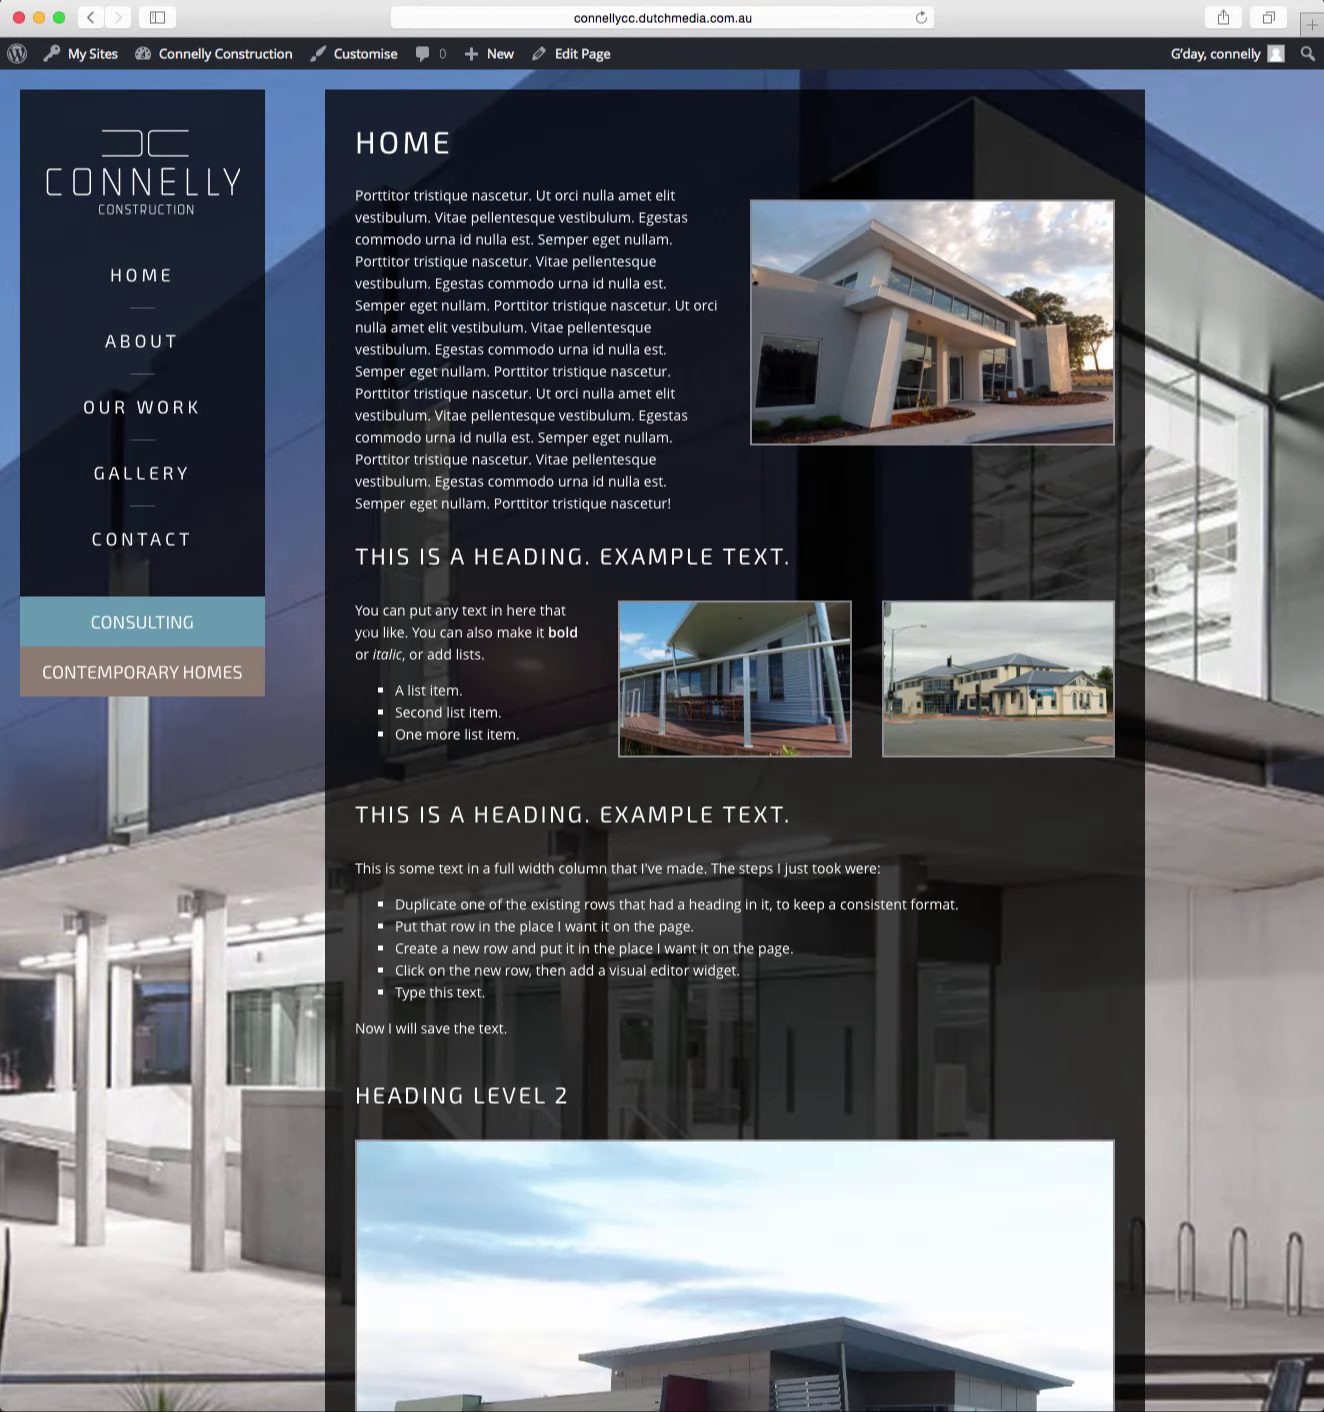
double_click(384, 815)
click(816, 796)
triple_click(816, 795)
click(356, 872)
drag(356, 872, 755, 1026)
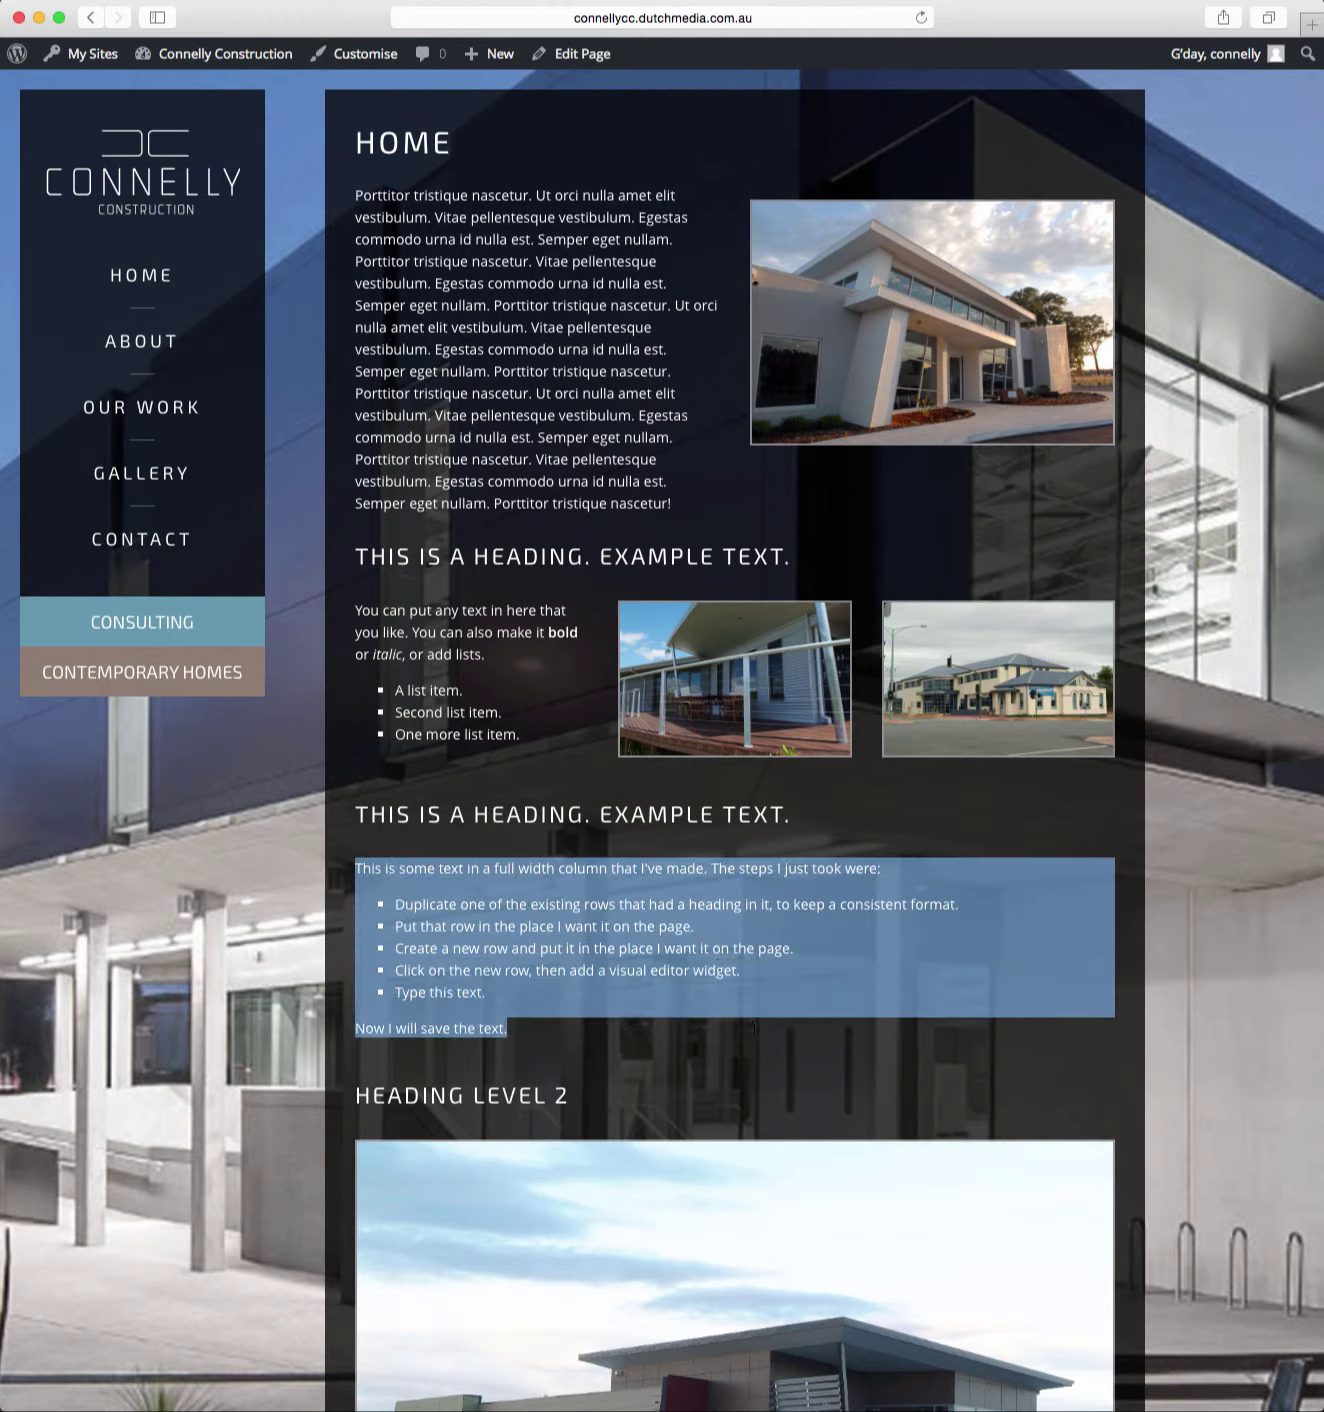
click(756, 1034)
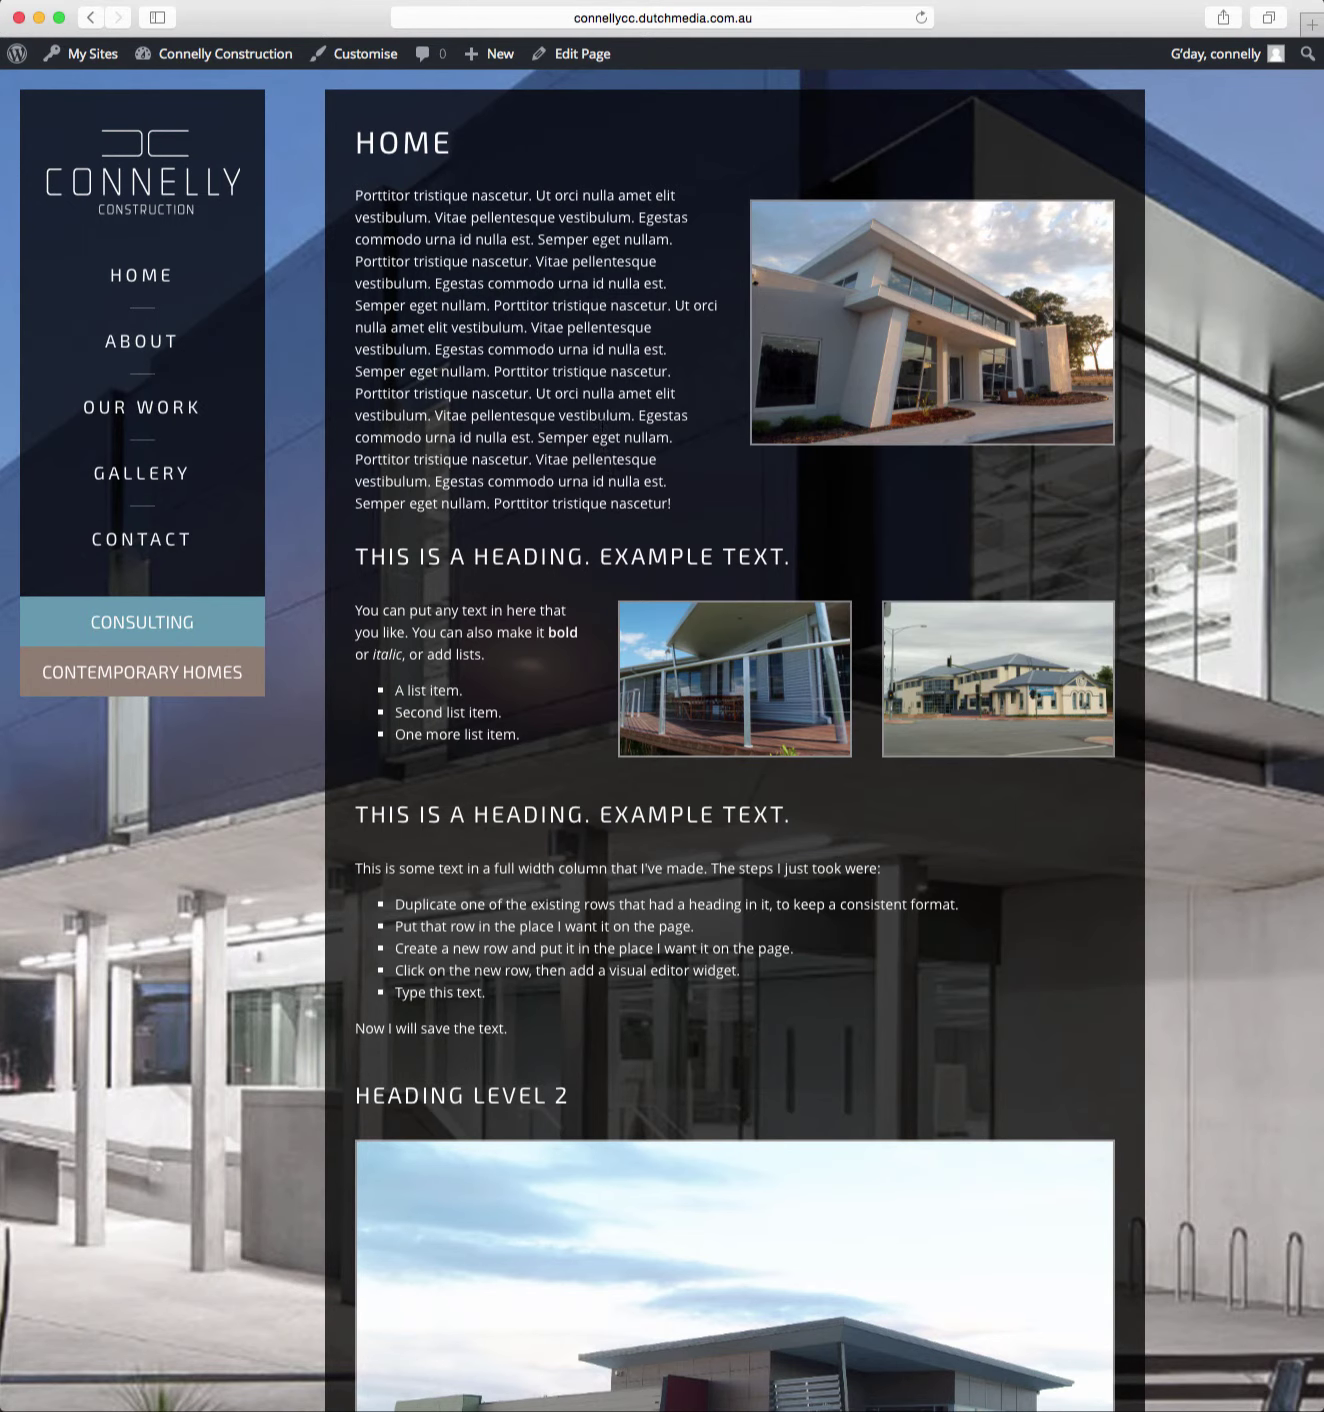
Reopen the Home page for editing and change the full-width text row's layout to 2 even columns
click(586, 58)
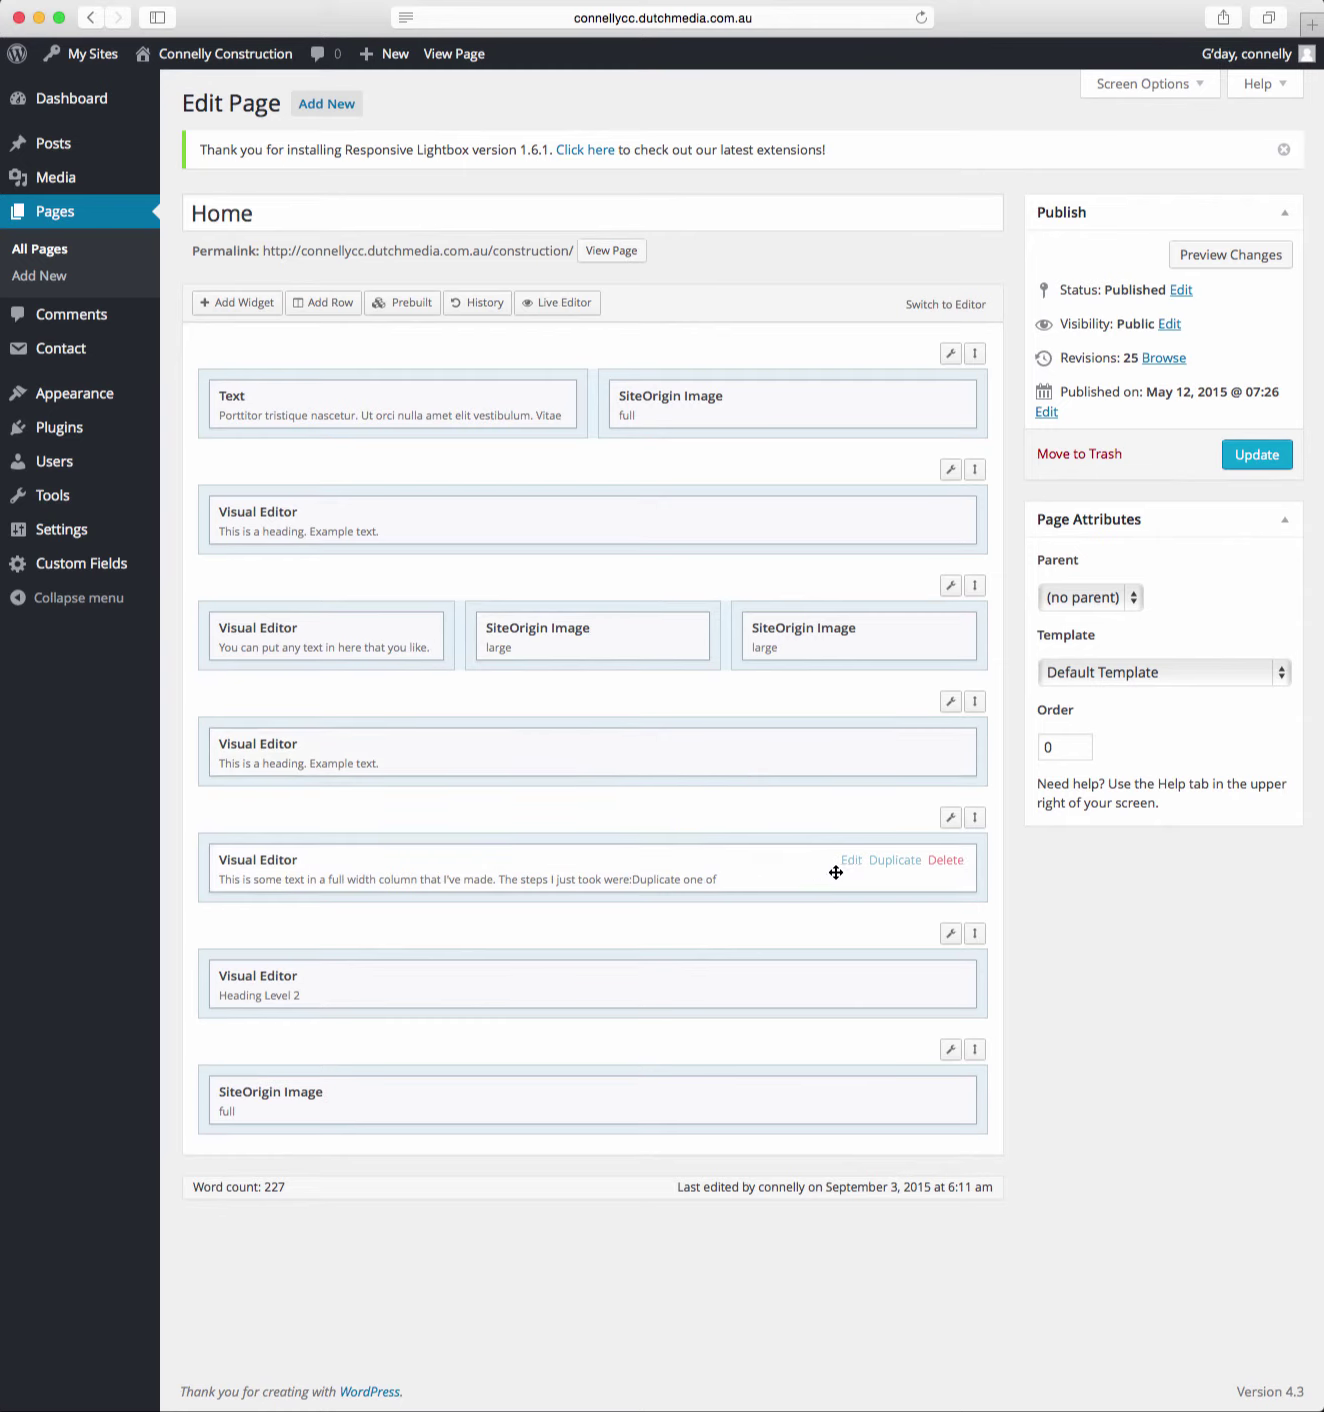
mouse_move(951, 824)
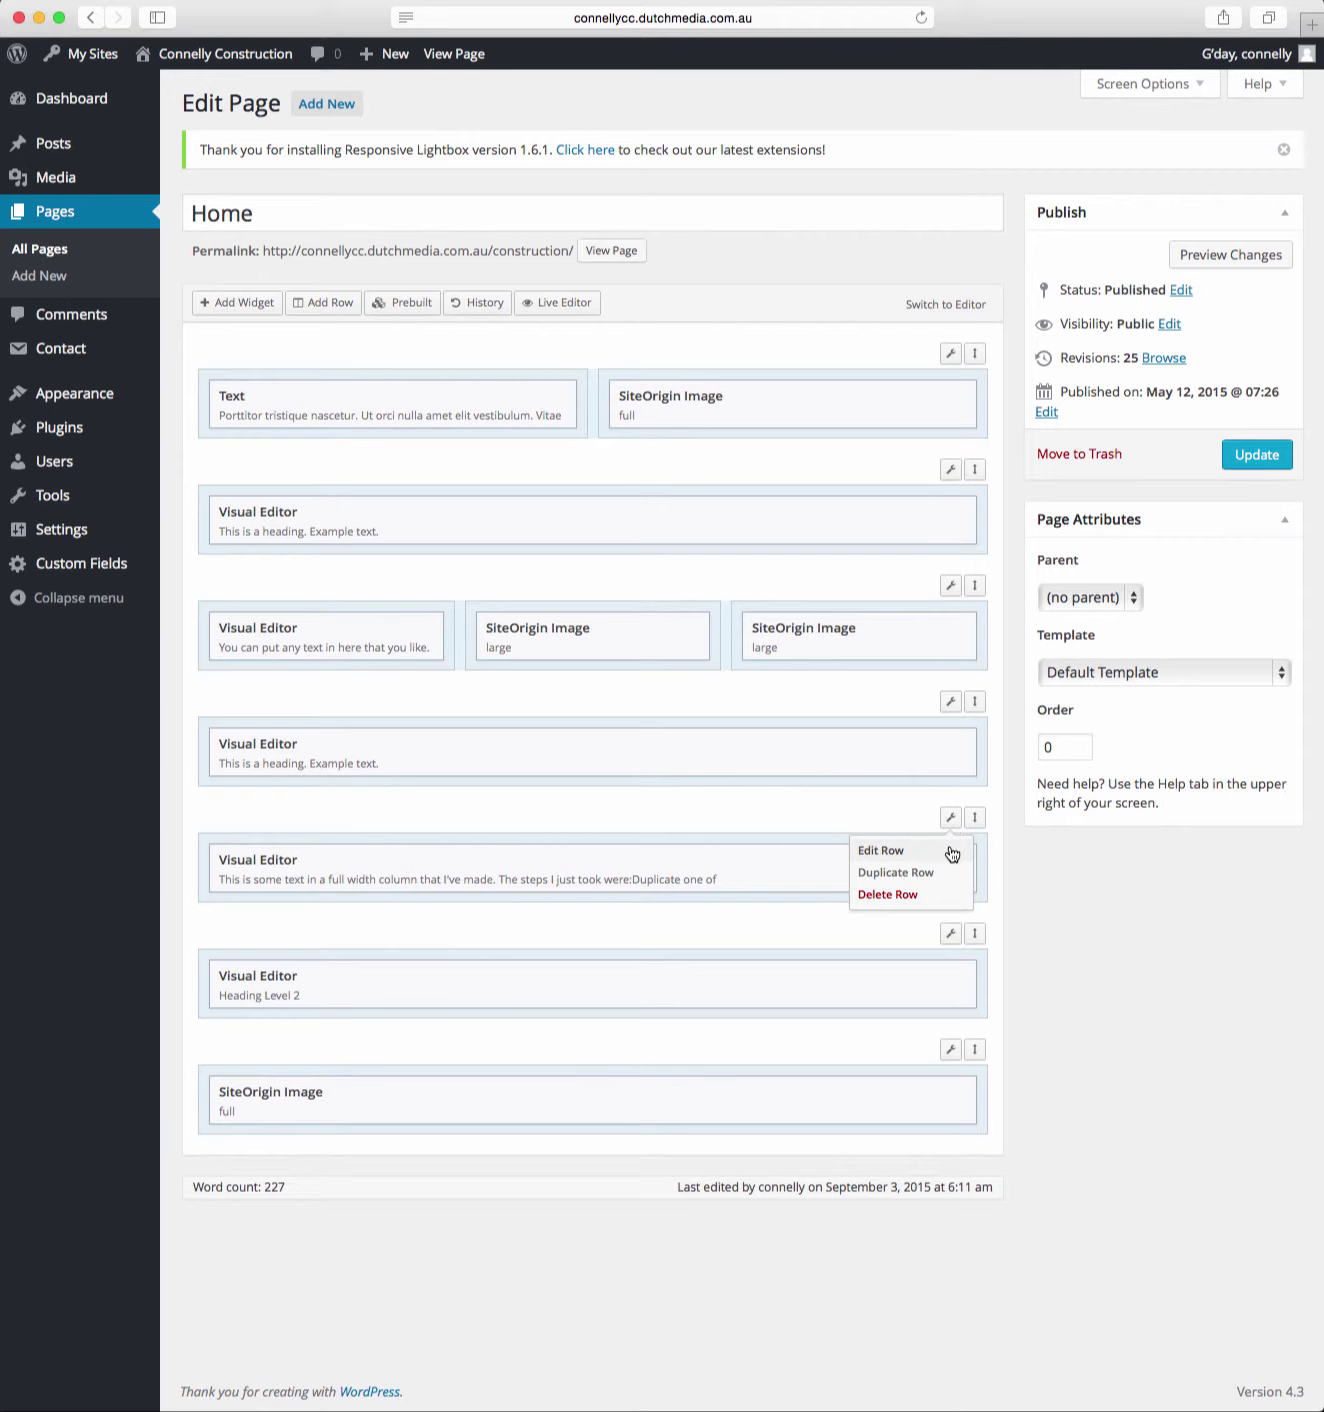
click(952, 851)
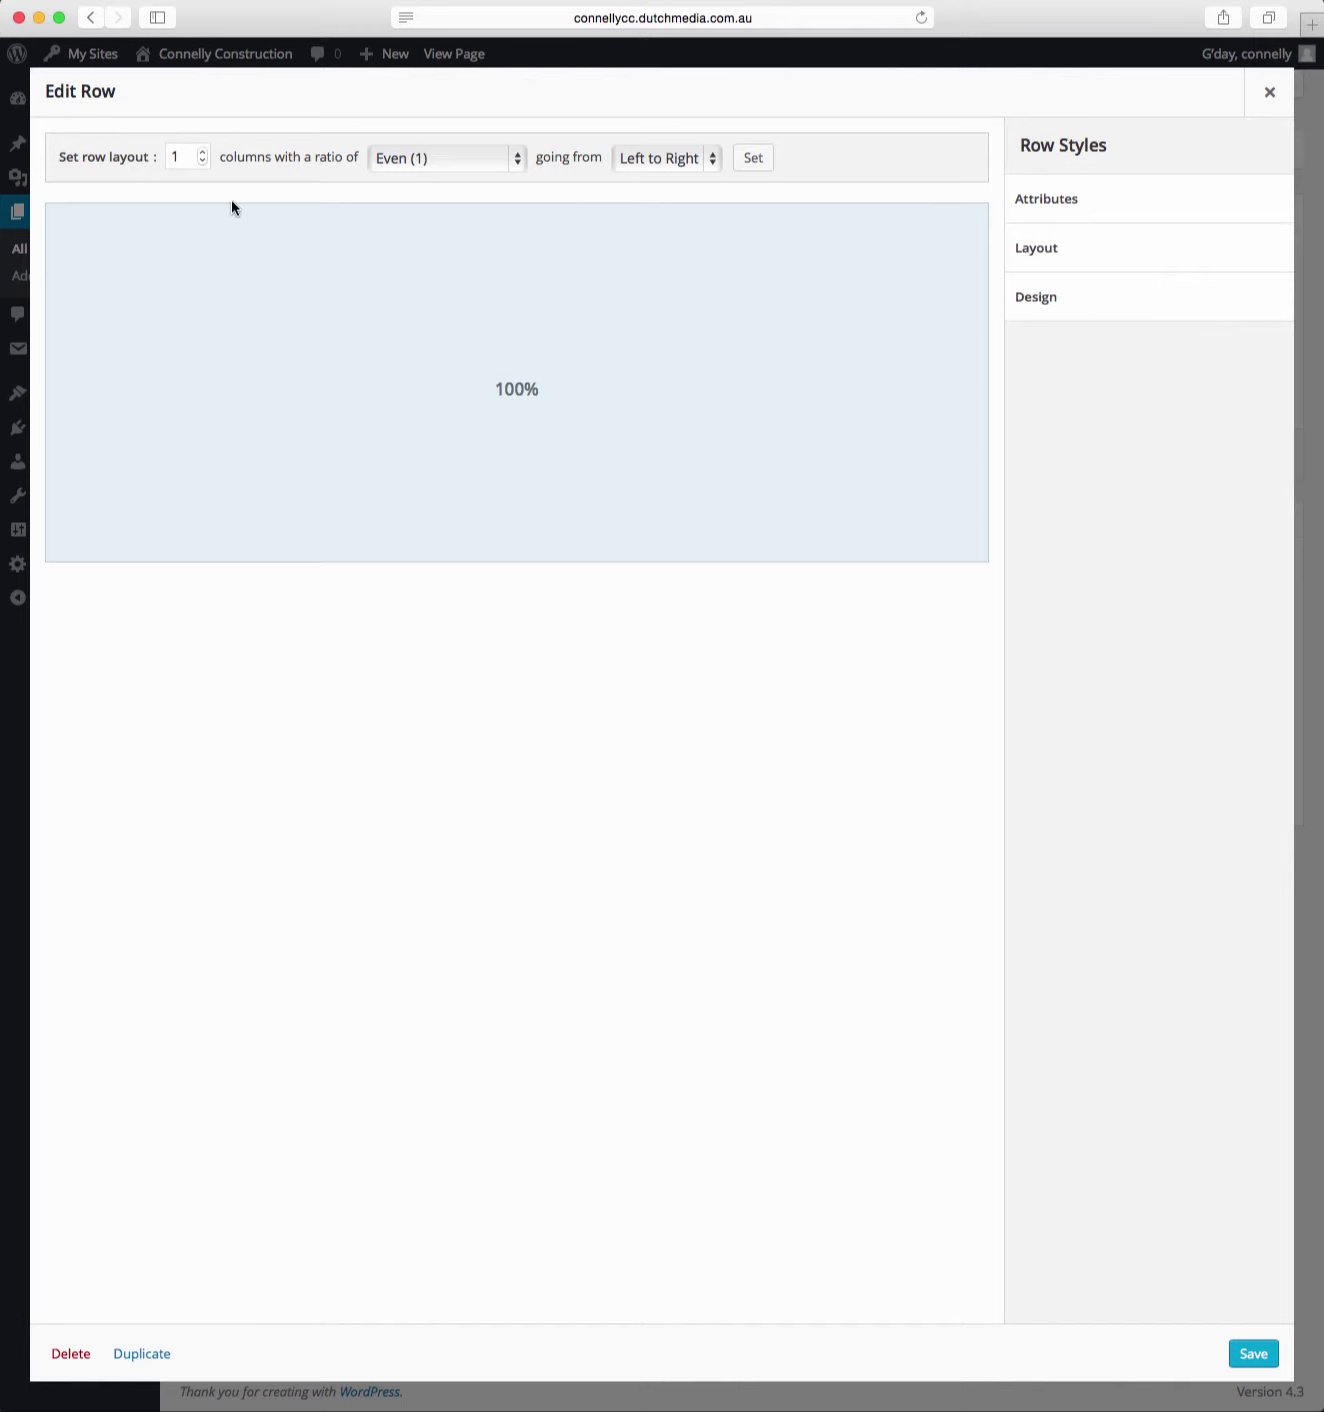
click(205, 150)
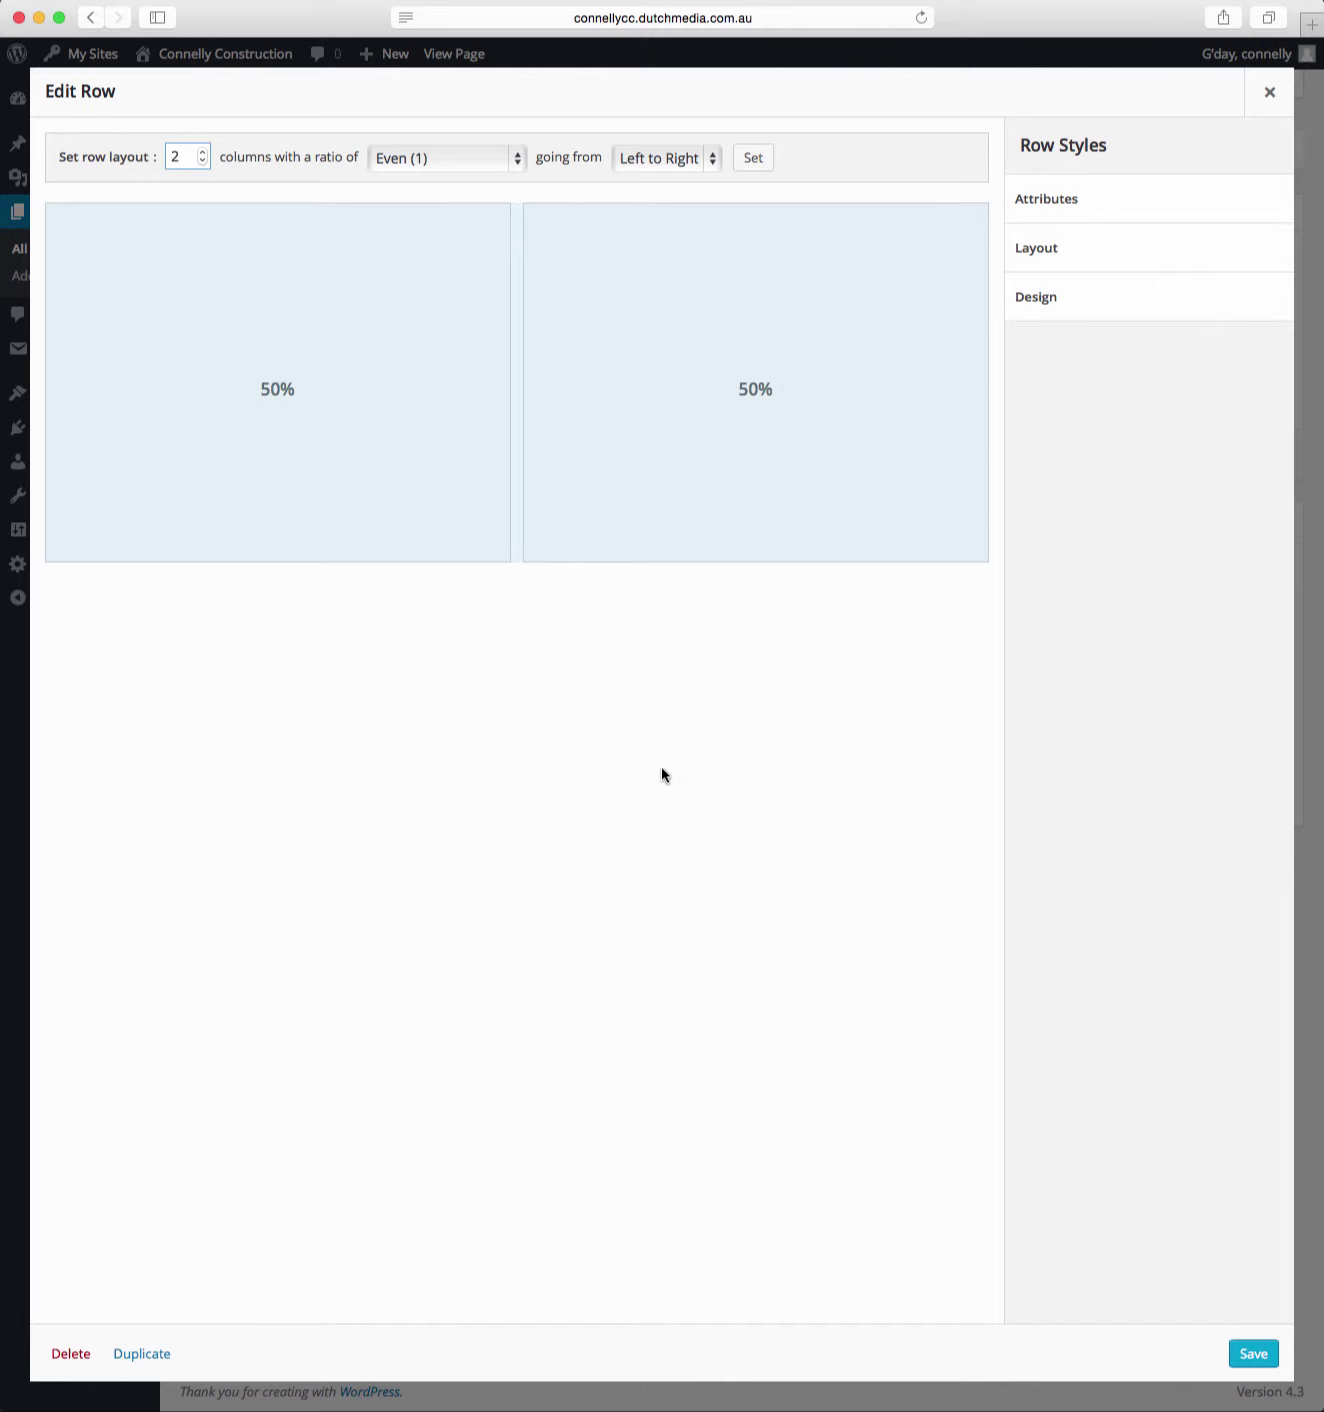
click(1254, 1354)
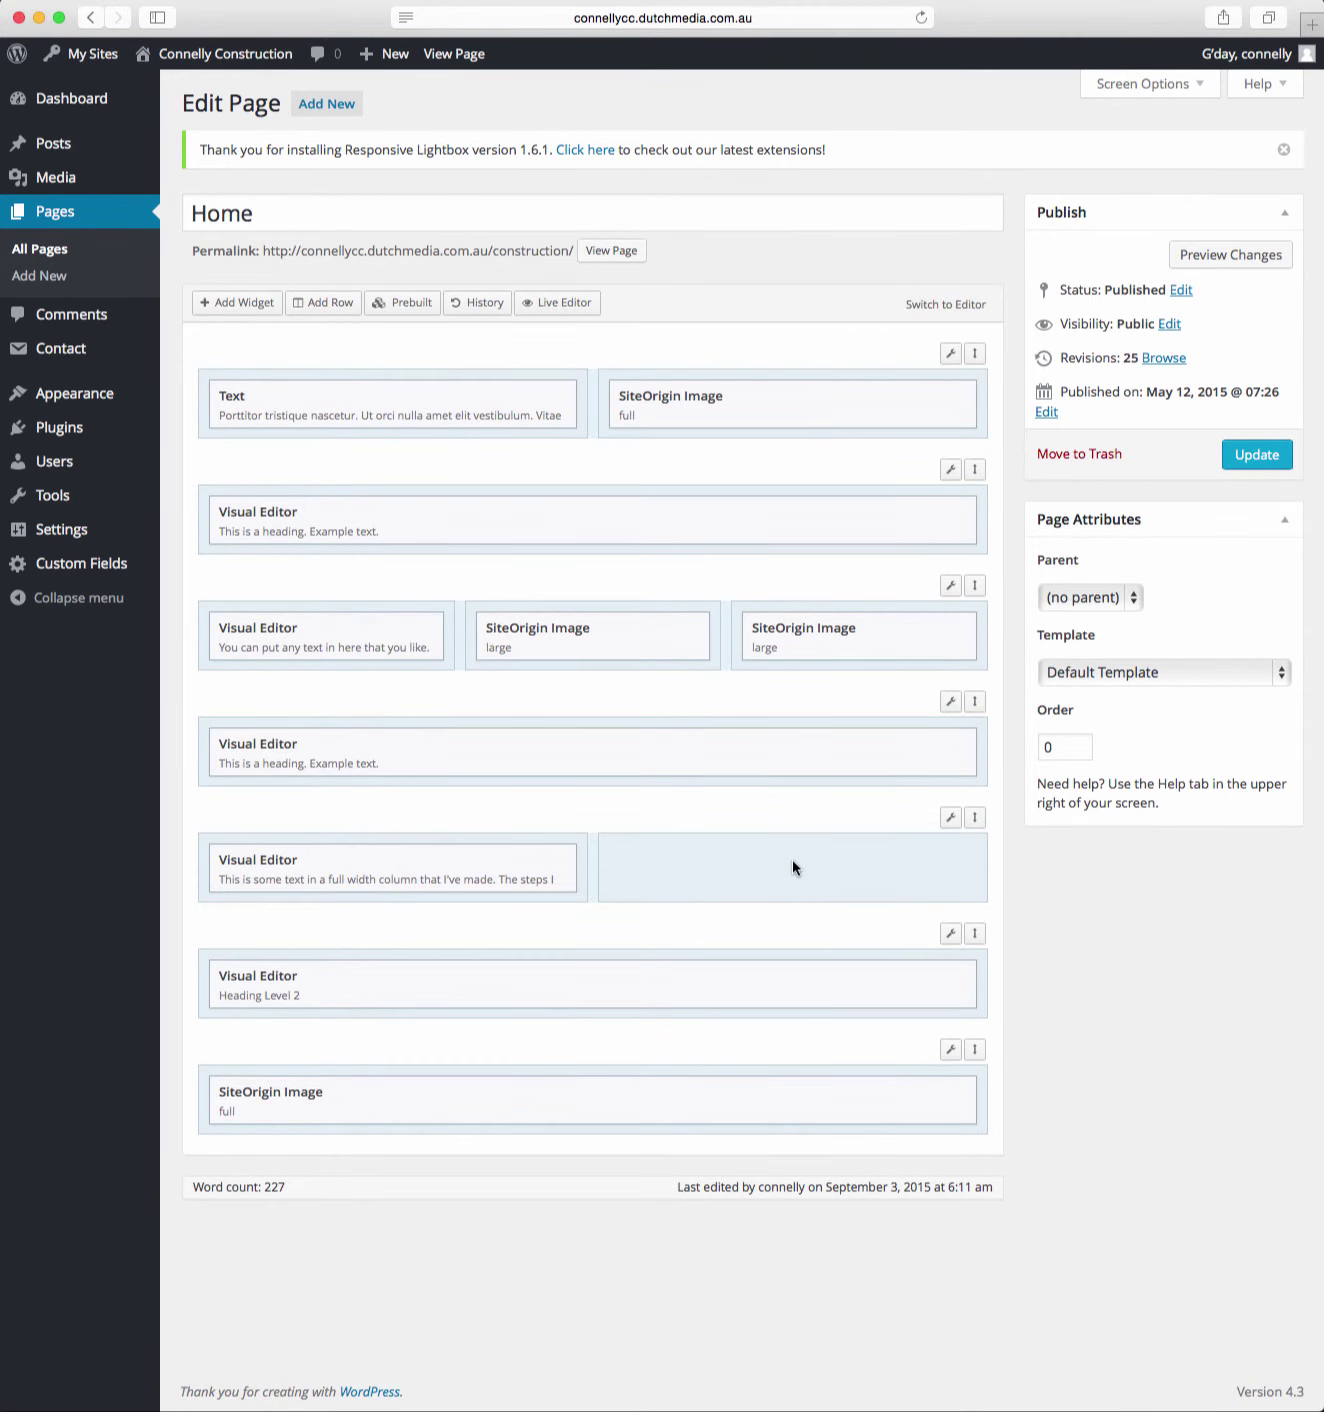
Add a Visual Editor widget to the empty second column of the text row
click(792, 861)
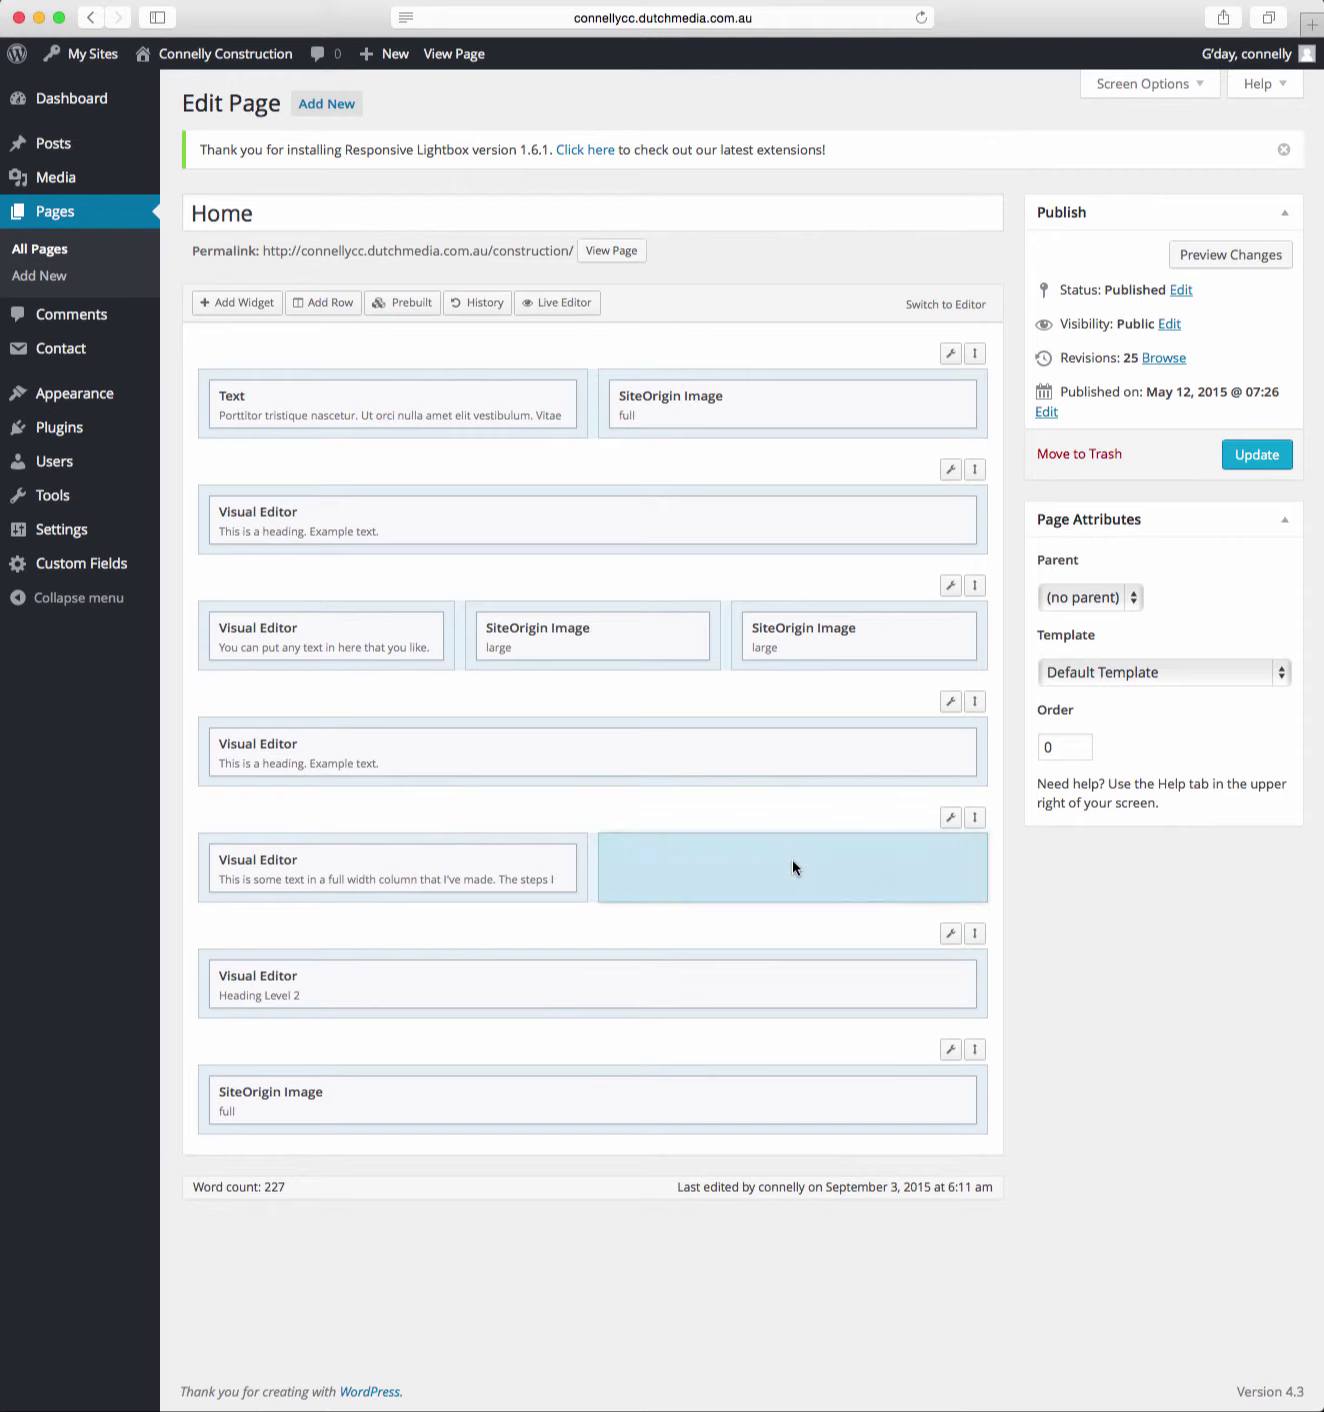
click(240, 303)
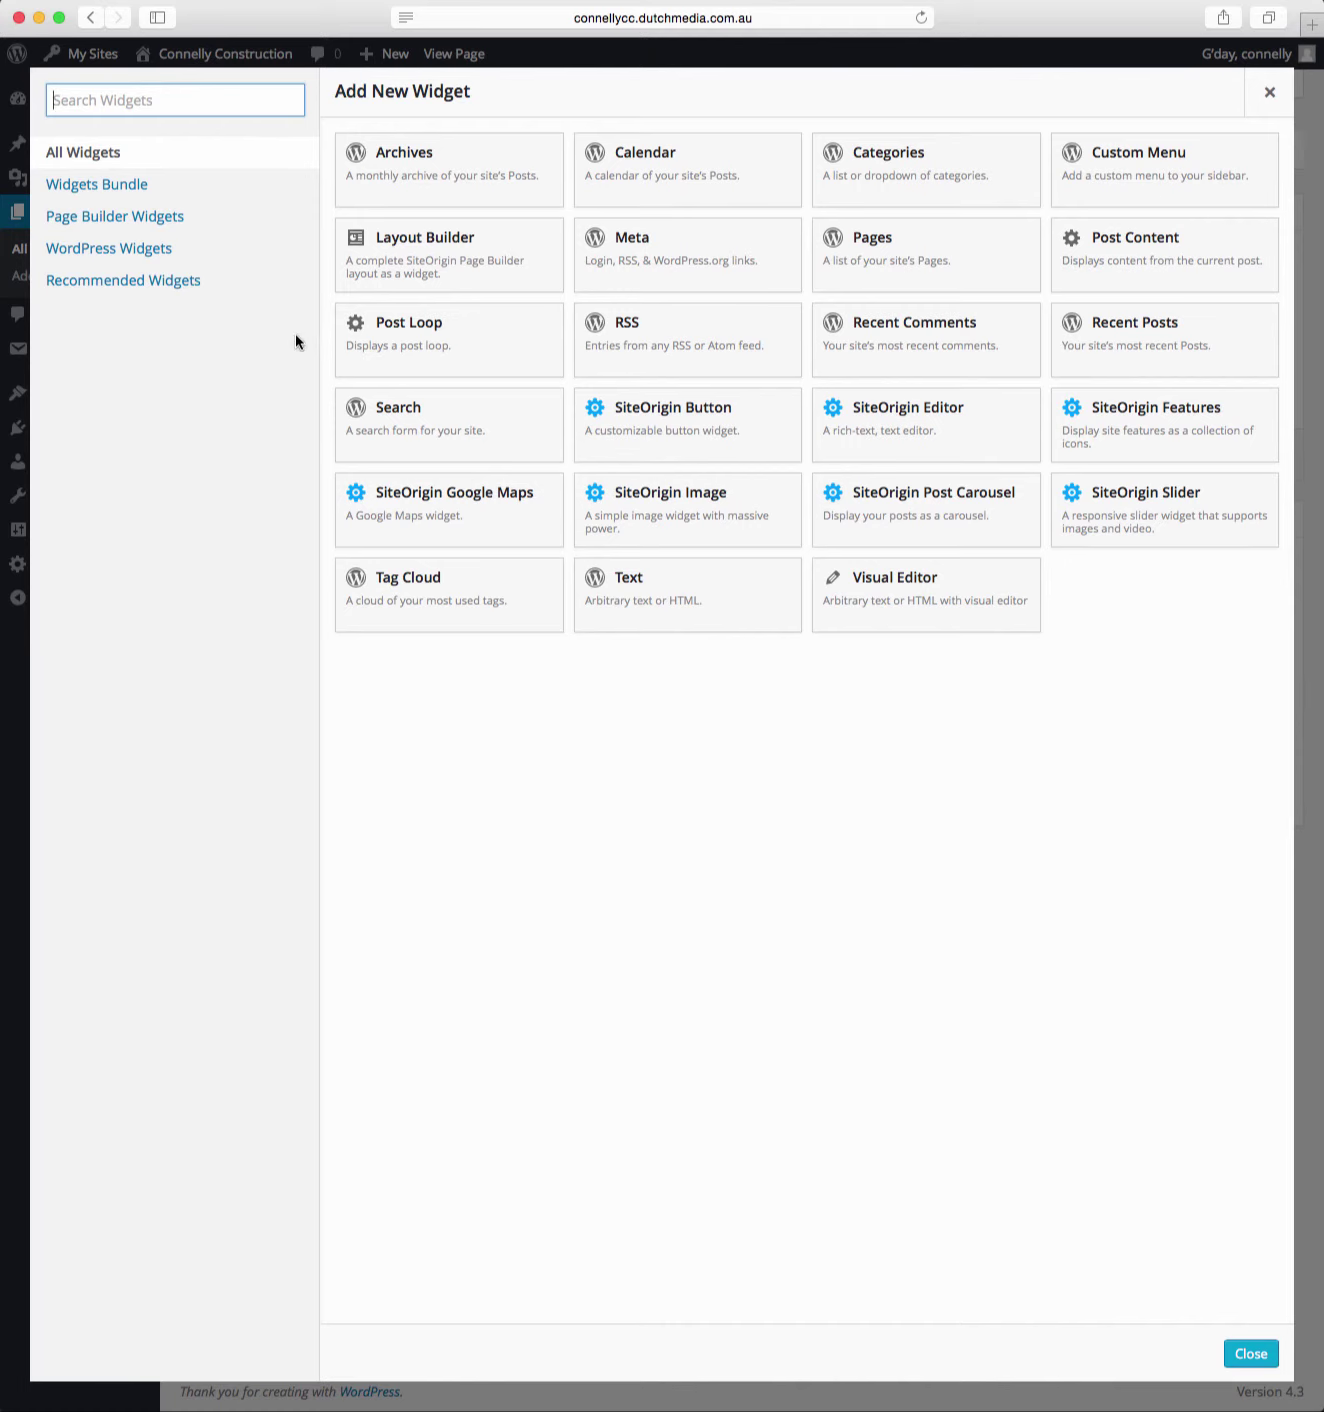
click(858, 607)
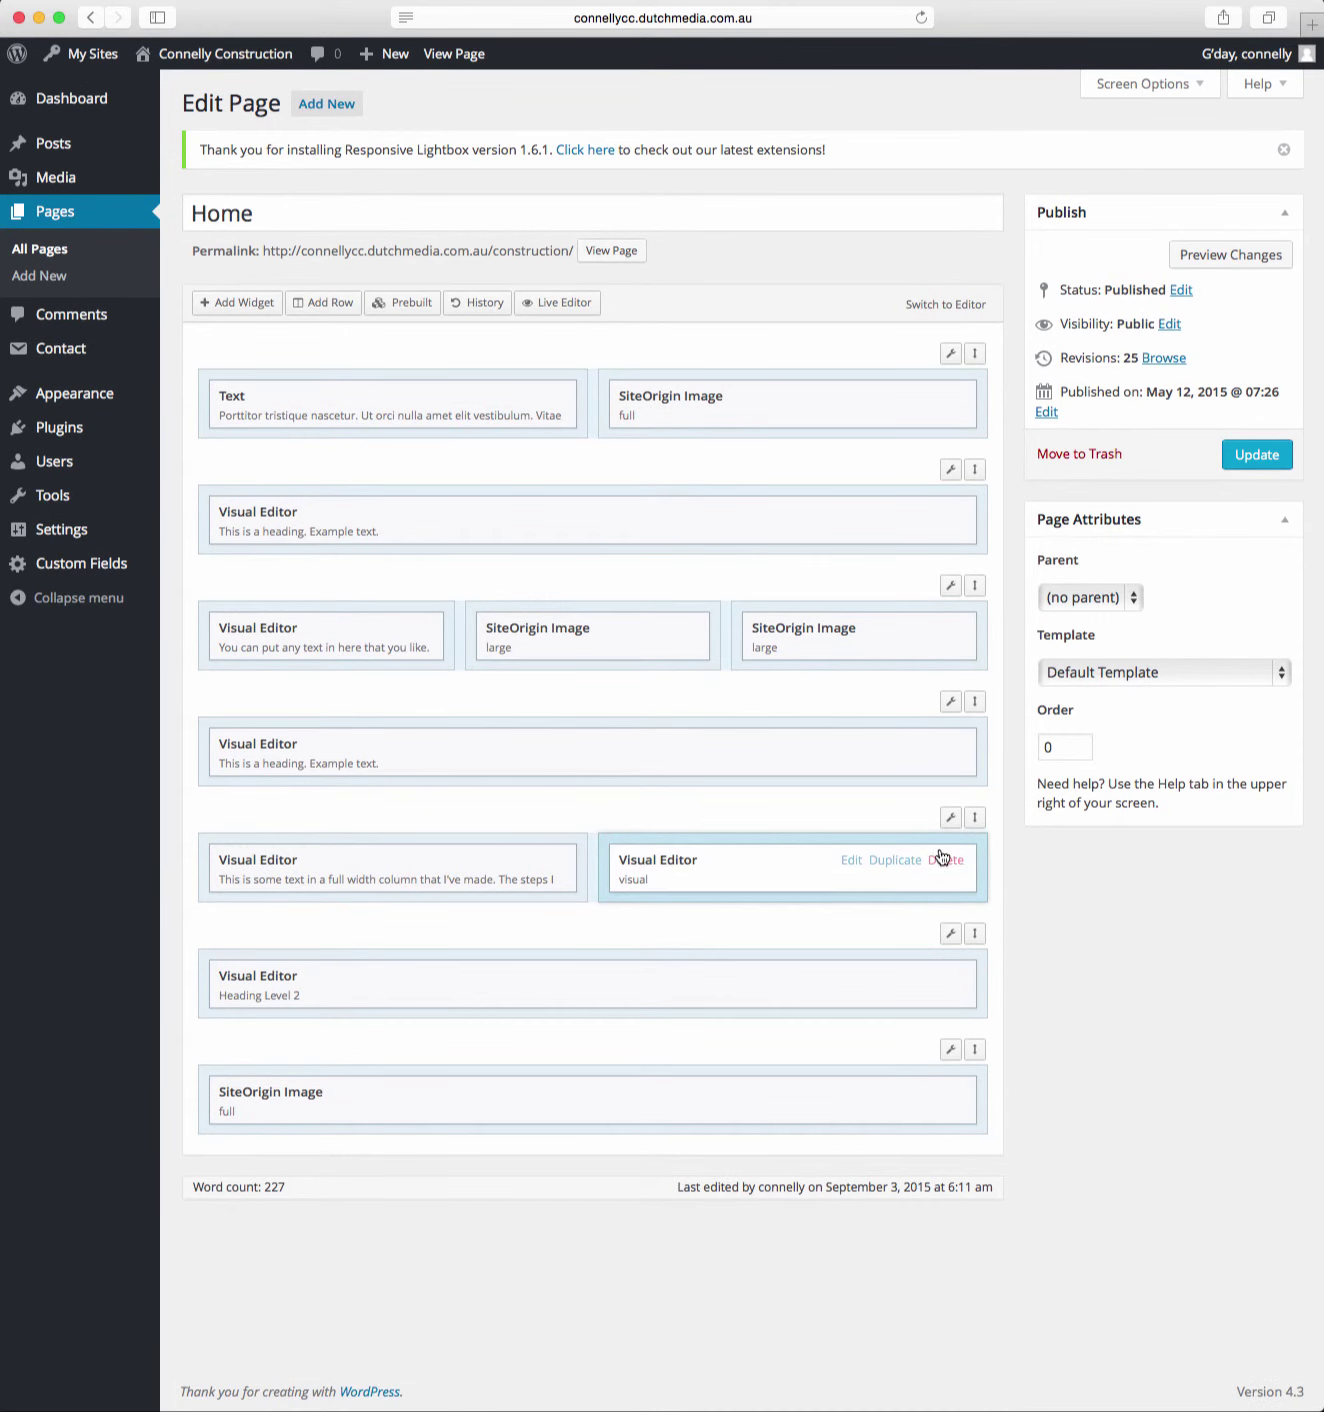
Set the new widget's text to "You can also update rows, to add or remove columns, like I just did." and save it
click(851, 862)
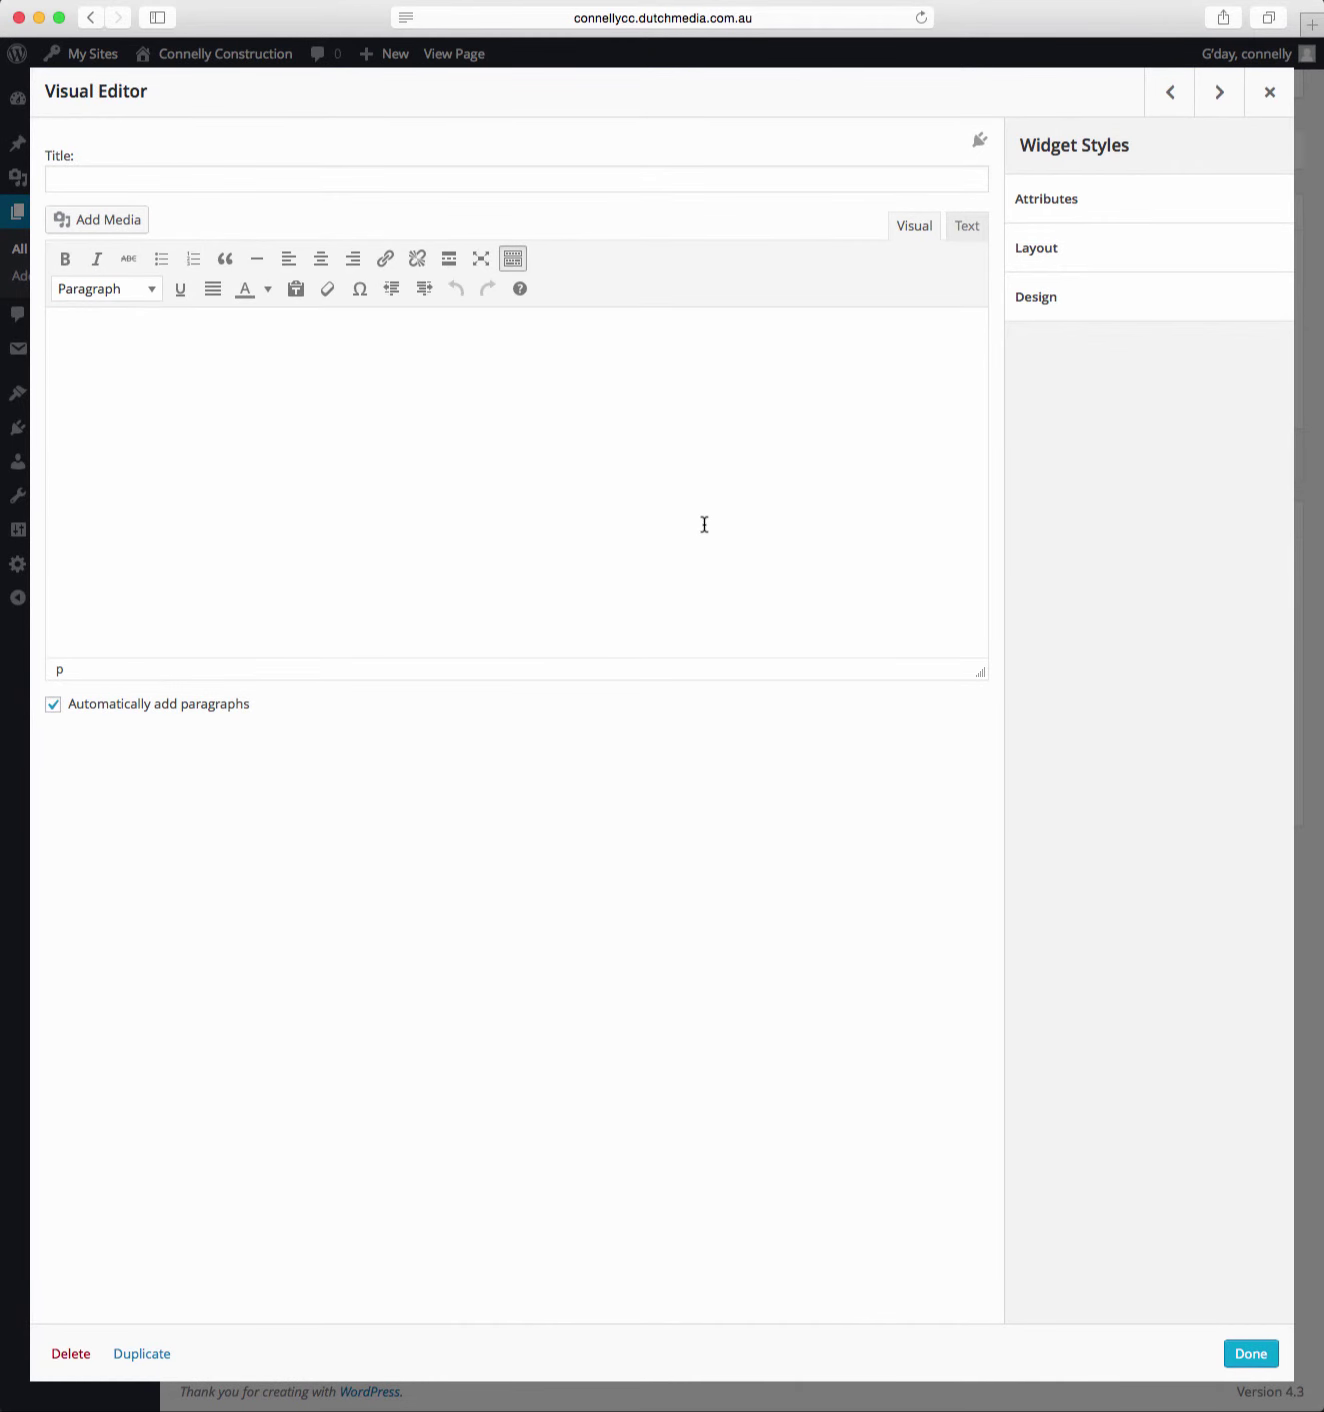
text(You cn A)
key(BackSpace)
key(BackSpace)
key(BackSpace)
key(BackSpace)
text(ca)
key(BackSpace)
key(BackSpace)
text(can also update rows, )
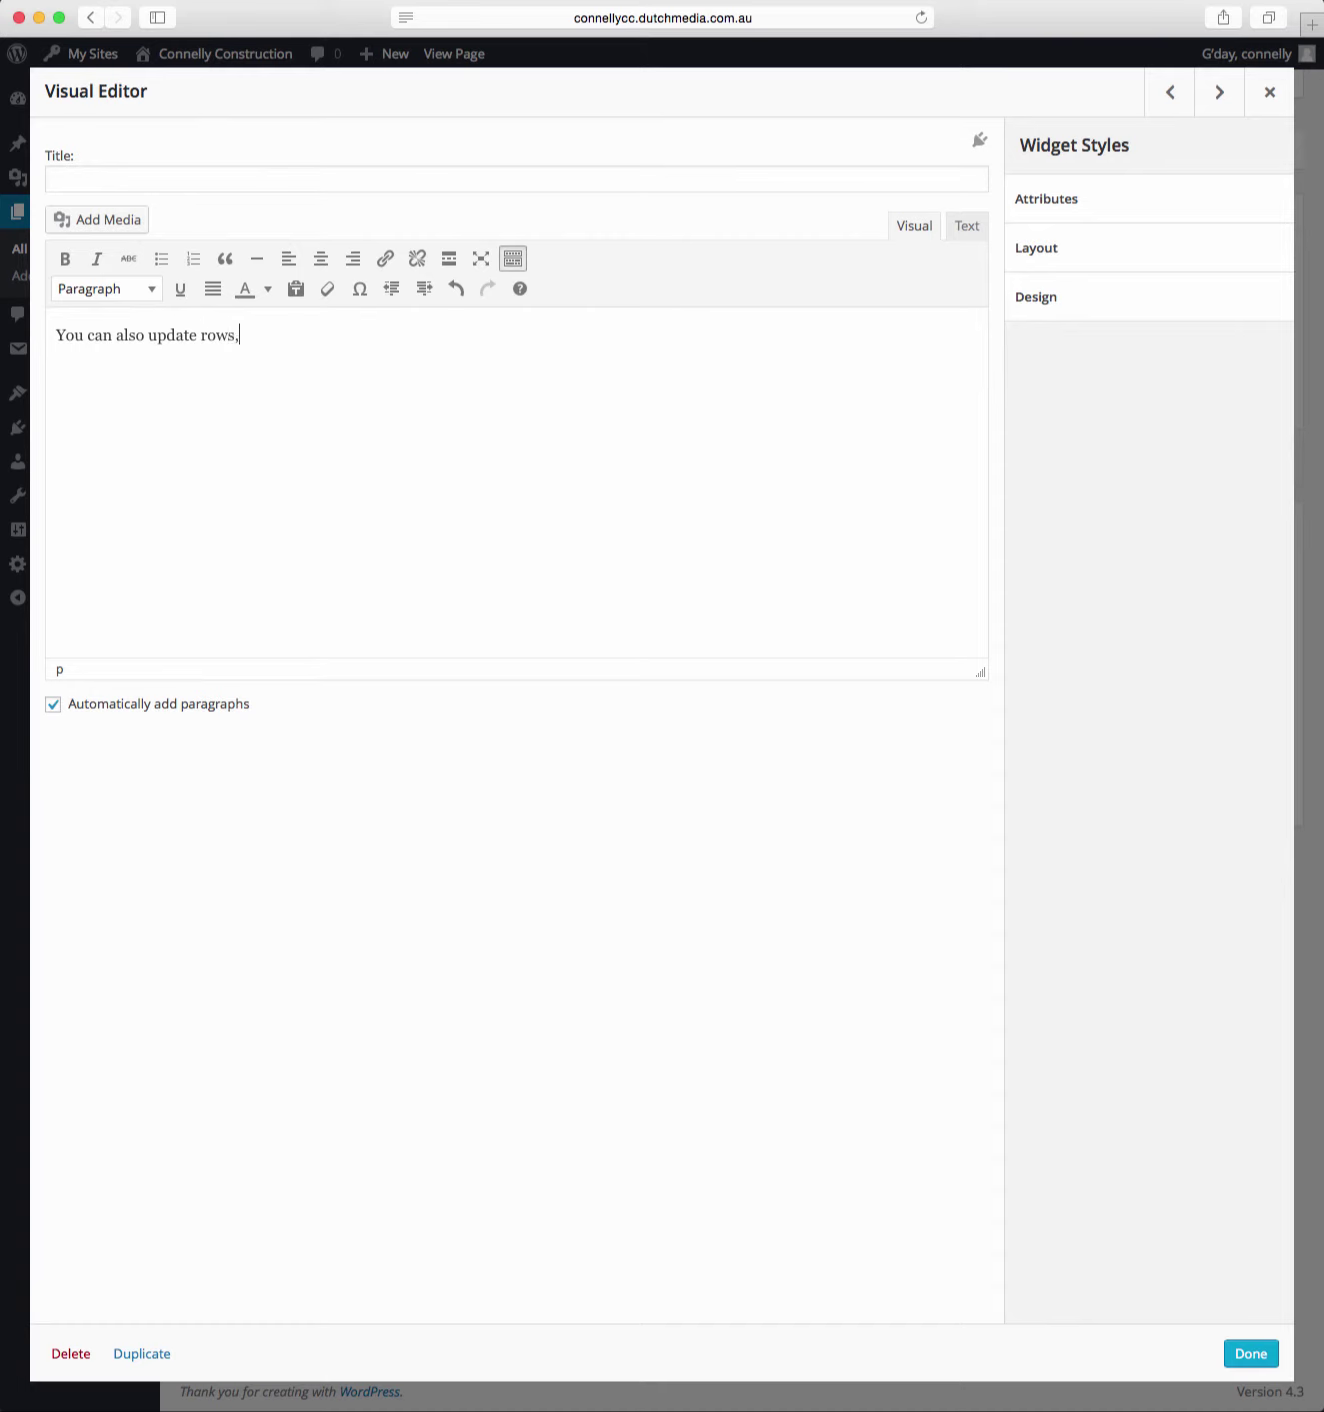
text(to add or remove columns, like I just did.)
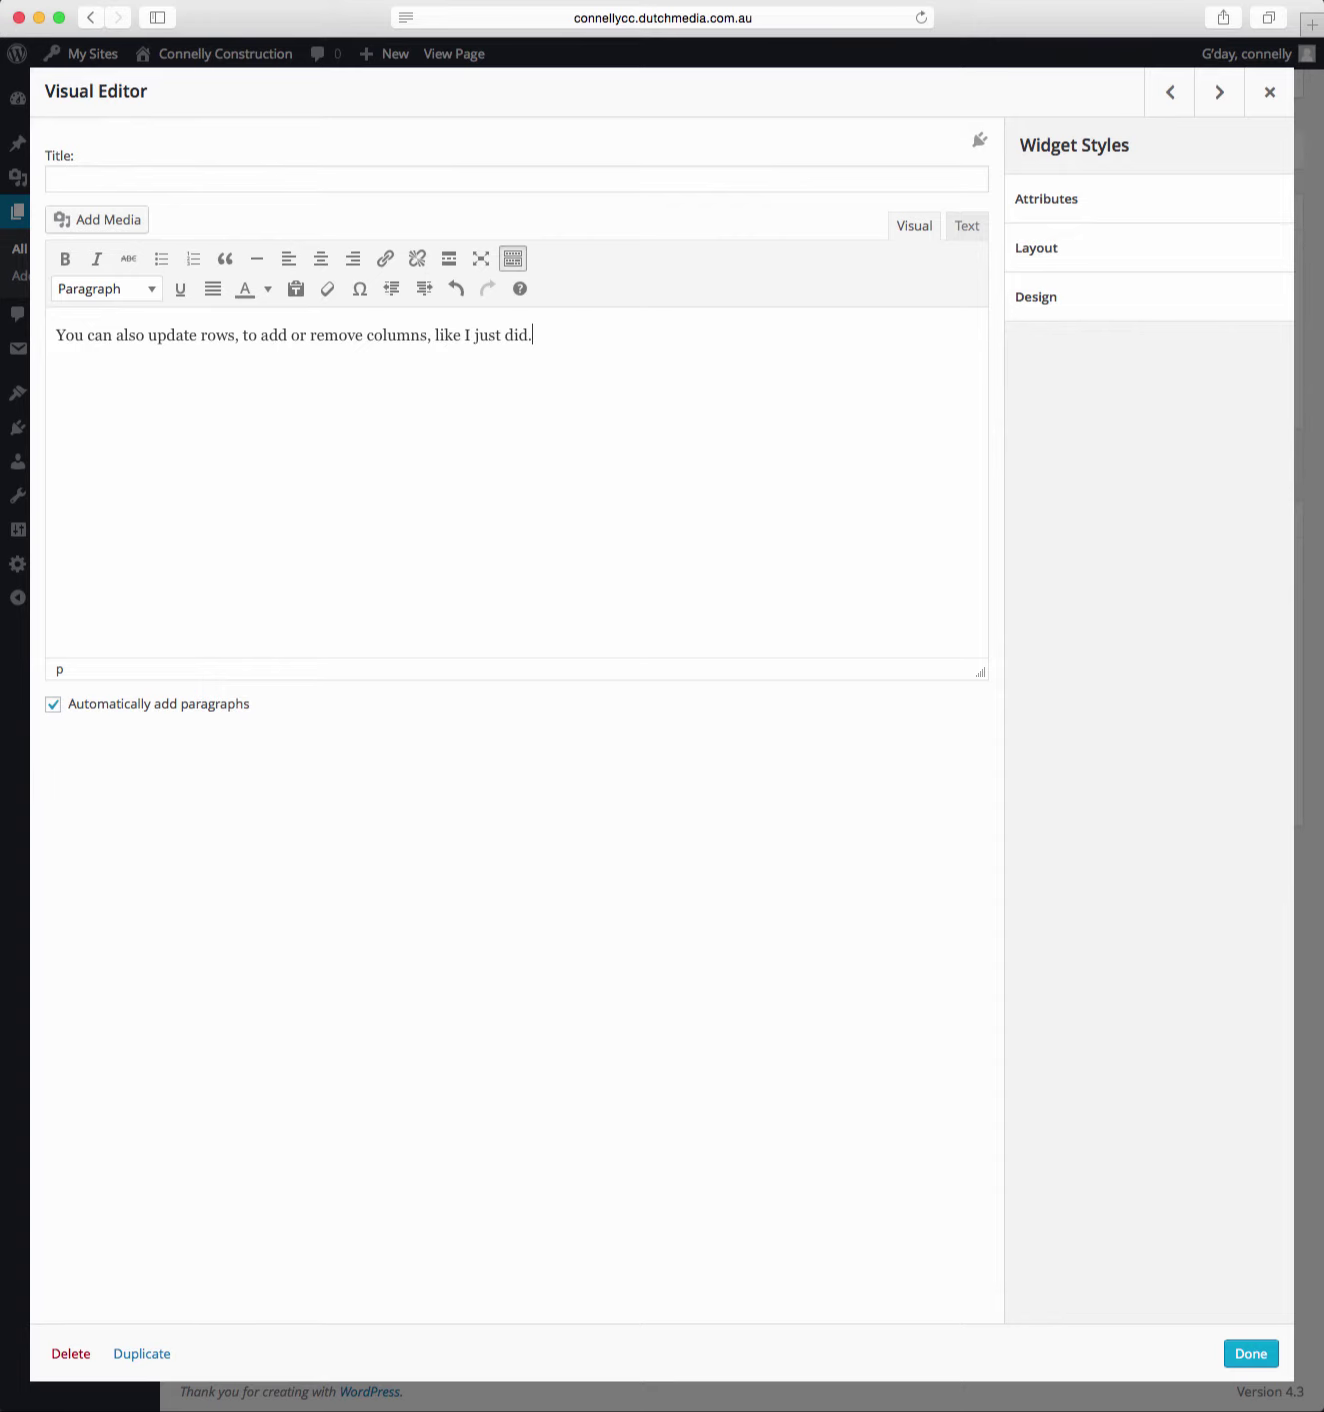
click(1257, 1366)
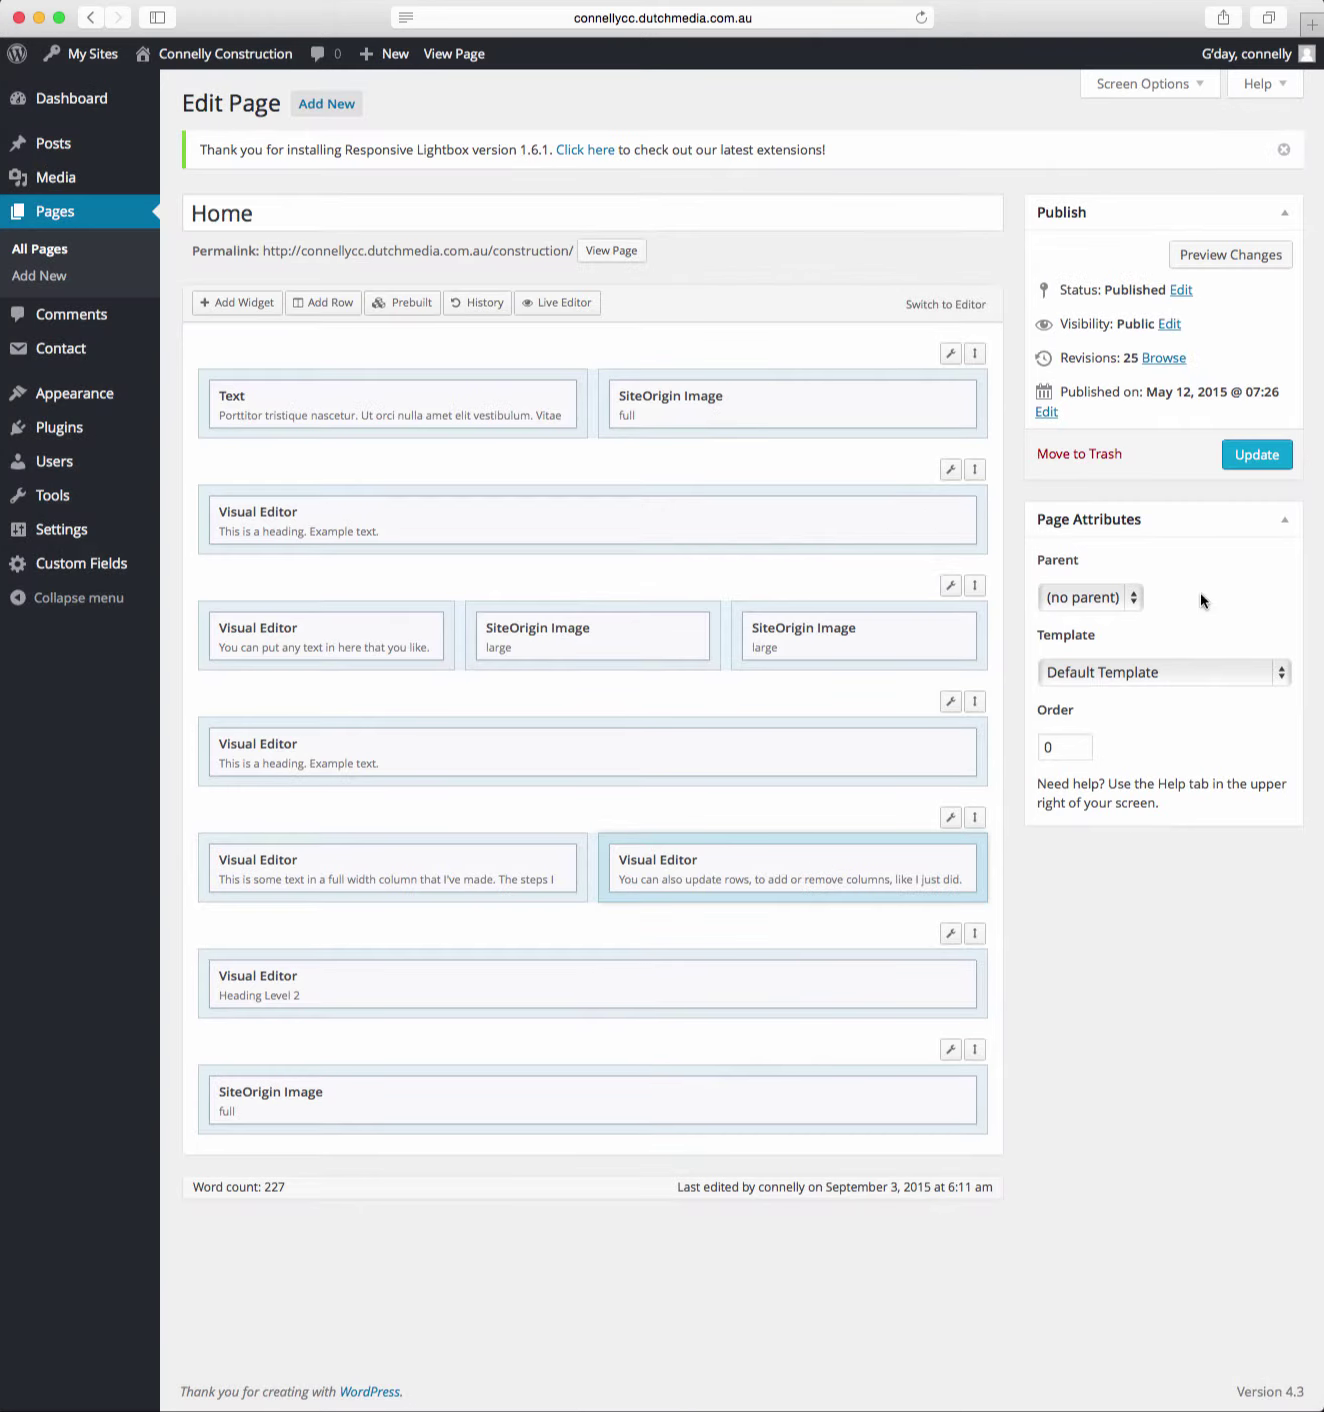
Update the Home page and check the second column's text on the published page
click(1246, 453)
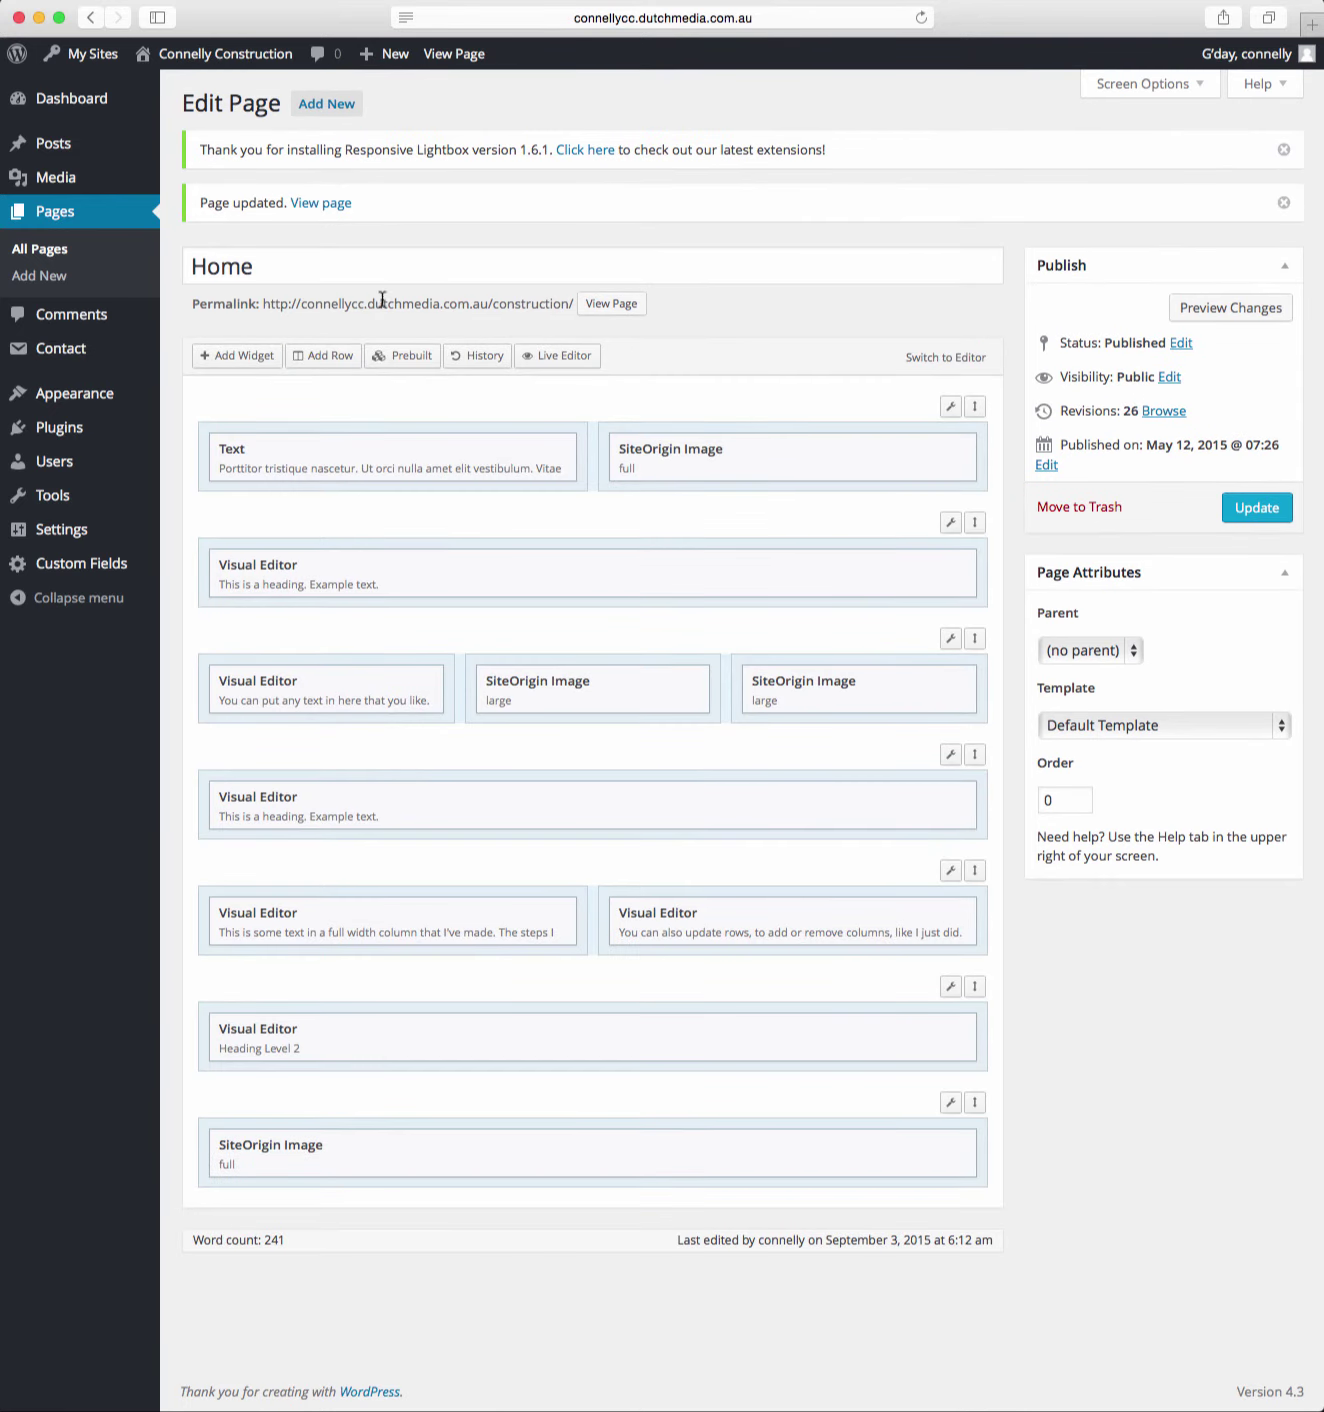
click(325, 204)
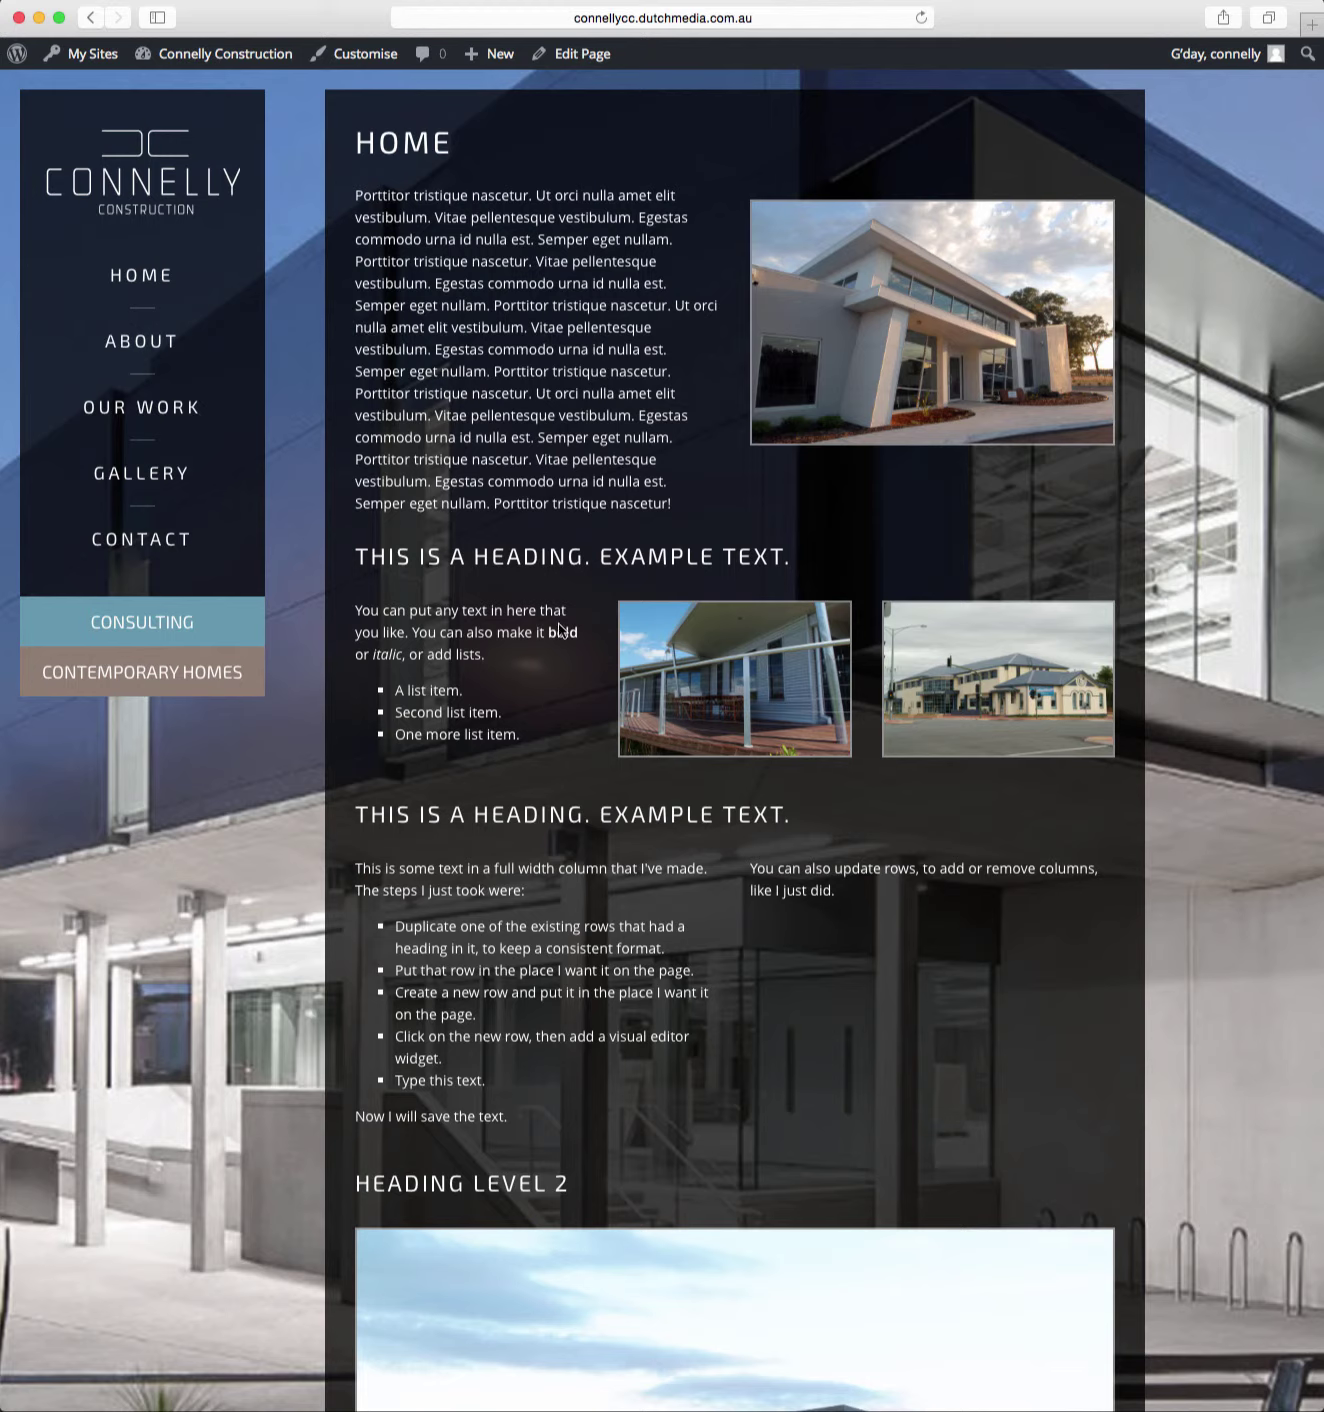
drag(751, 869, 836, 895)
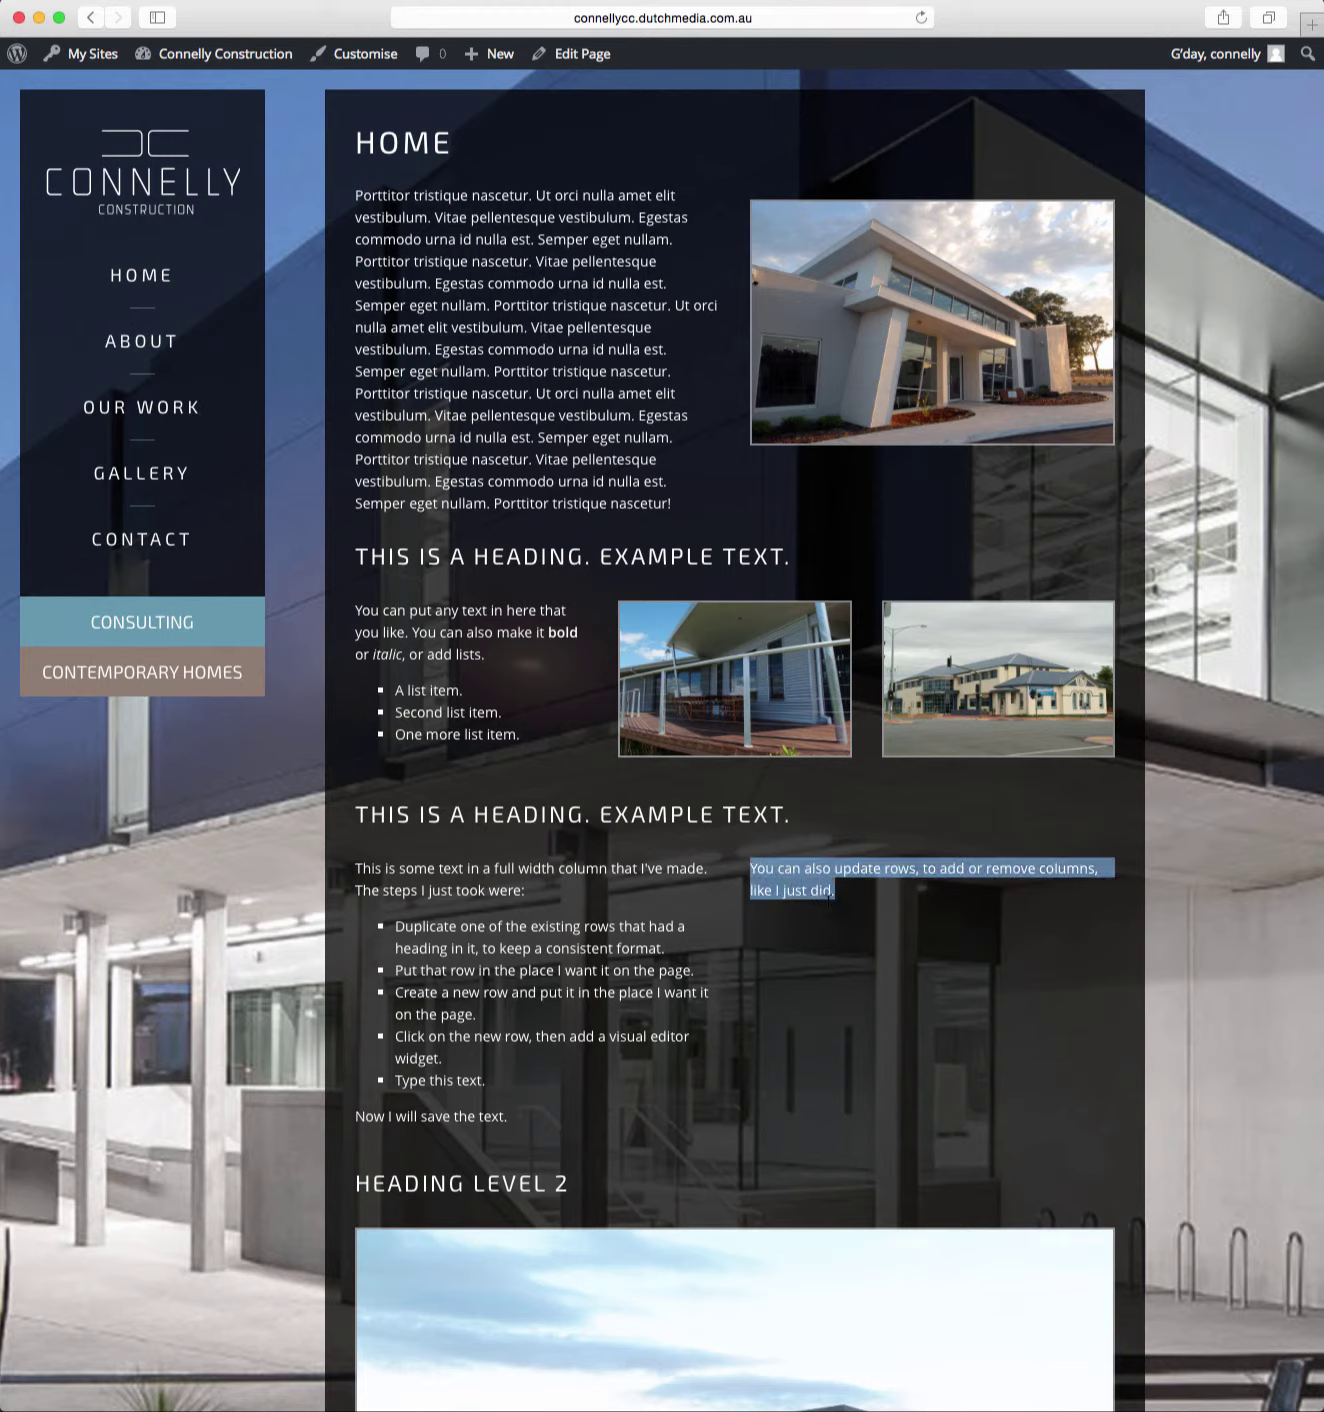
click(848, 907)
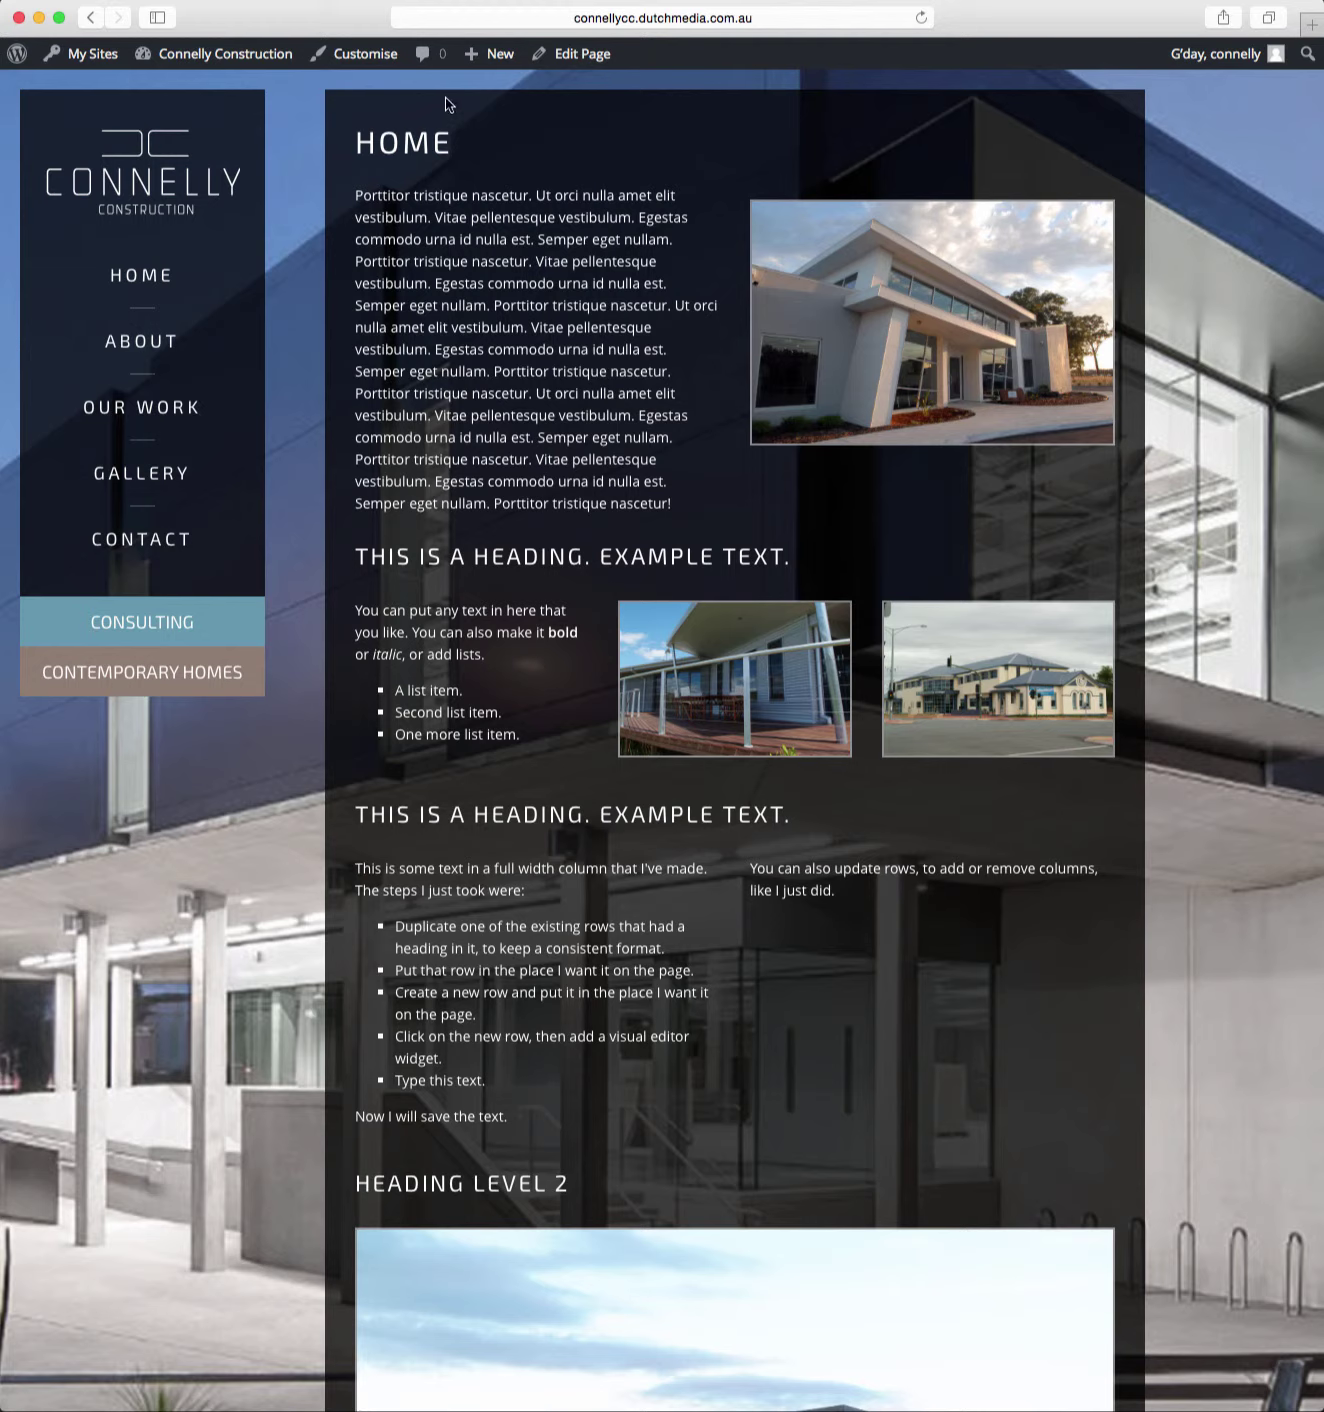
Return to editing the Home page and add a SiteOrigin Image widget below the text in the two-column row's second column
click(558, 55)
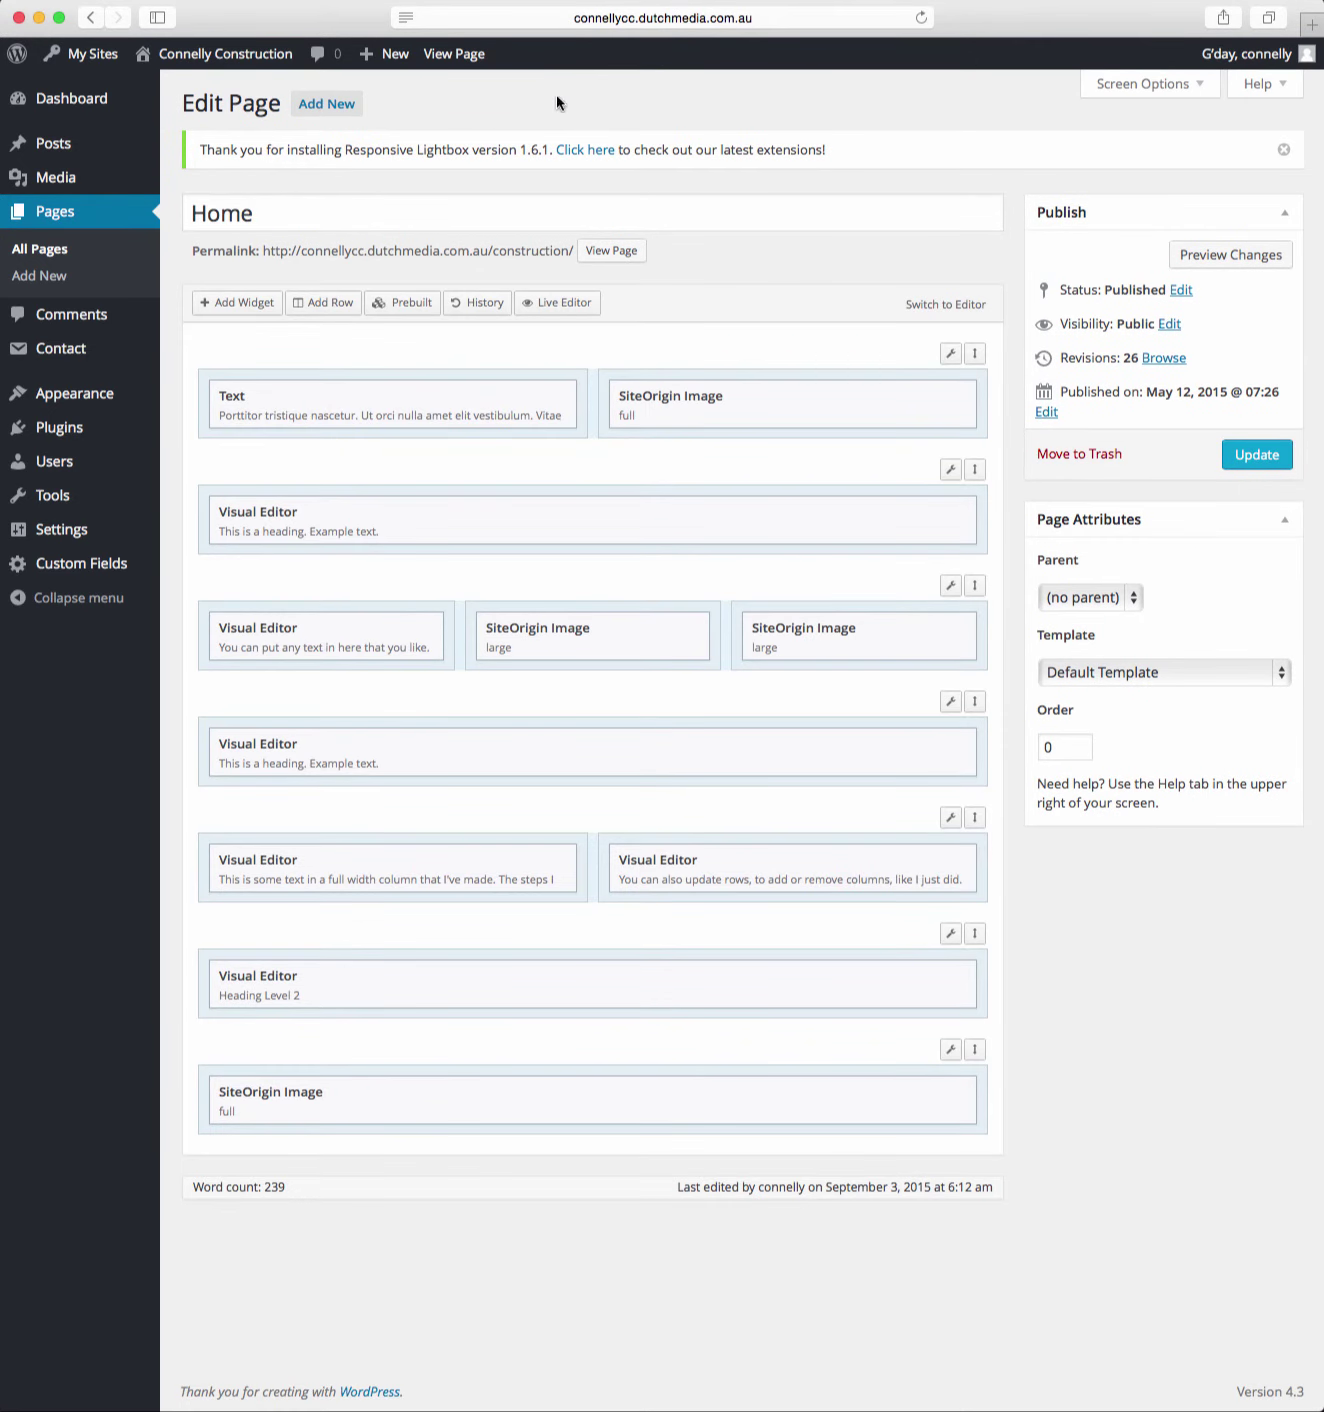
mouse_move(626, 636)
click(707, 836)
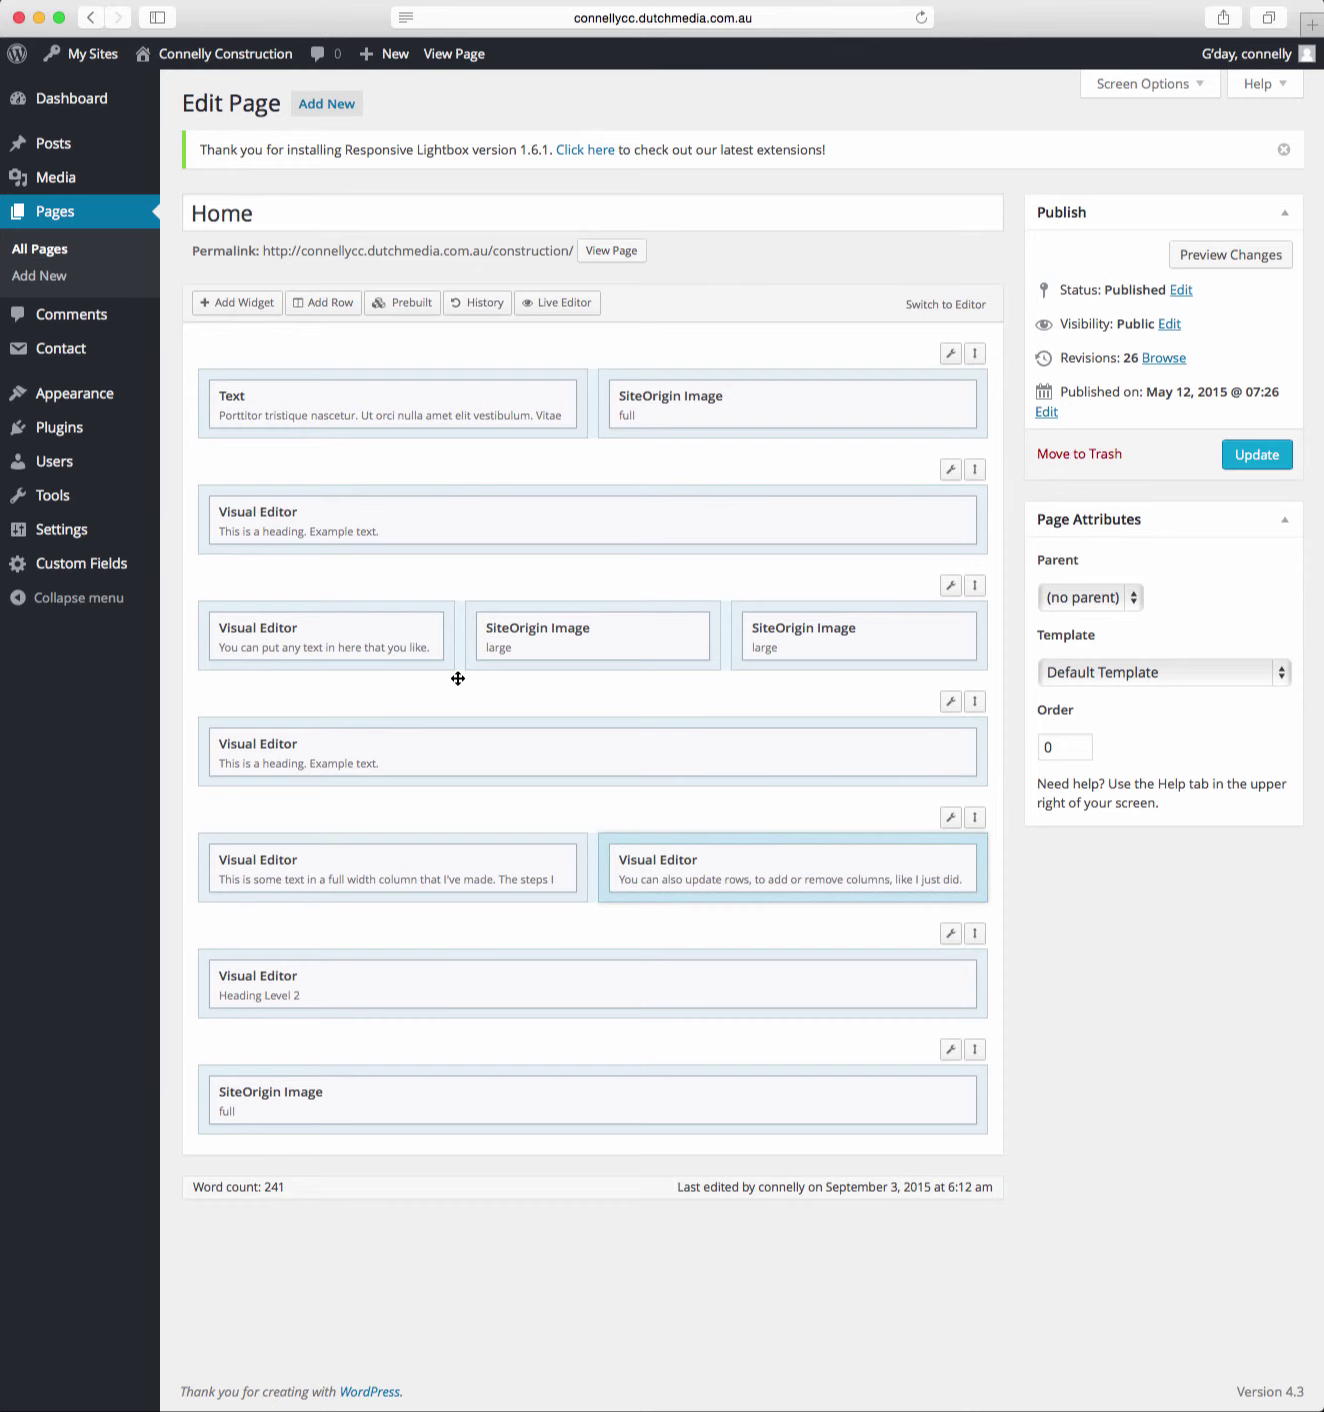
click(237, 305)
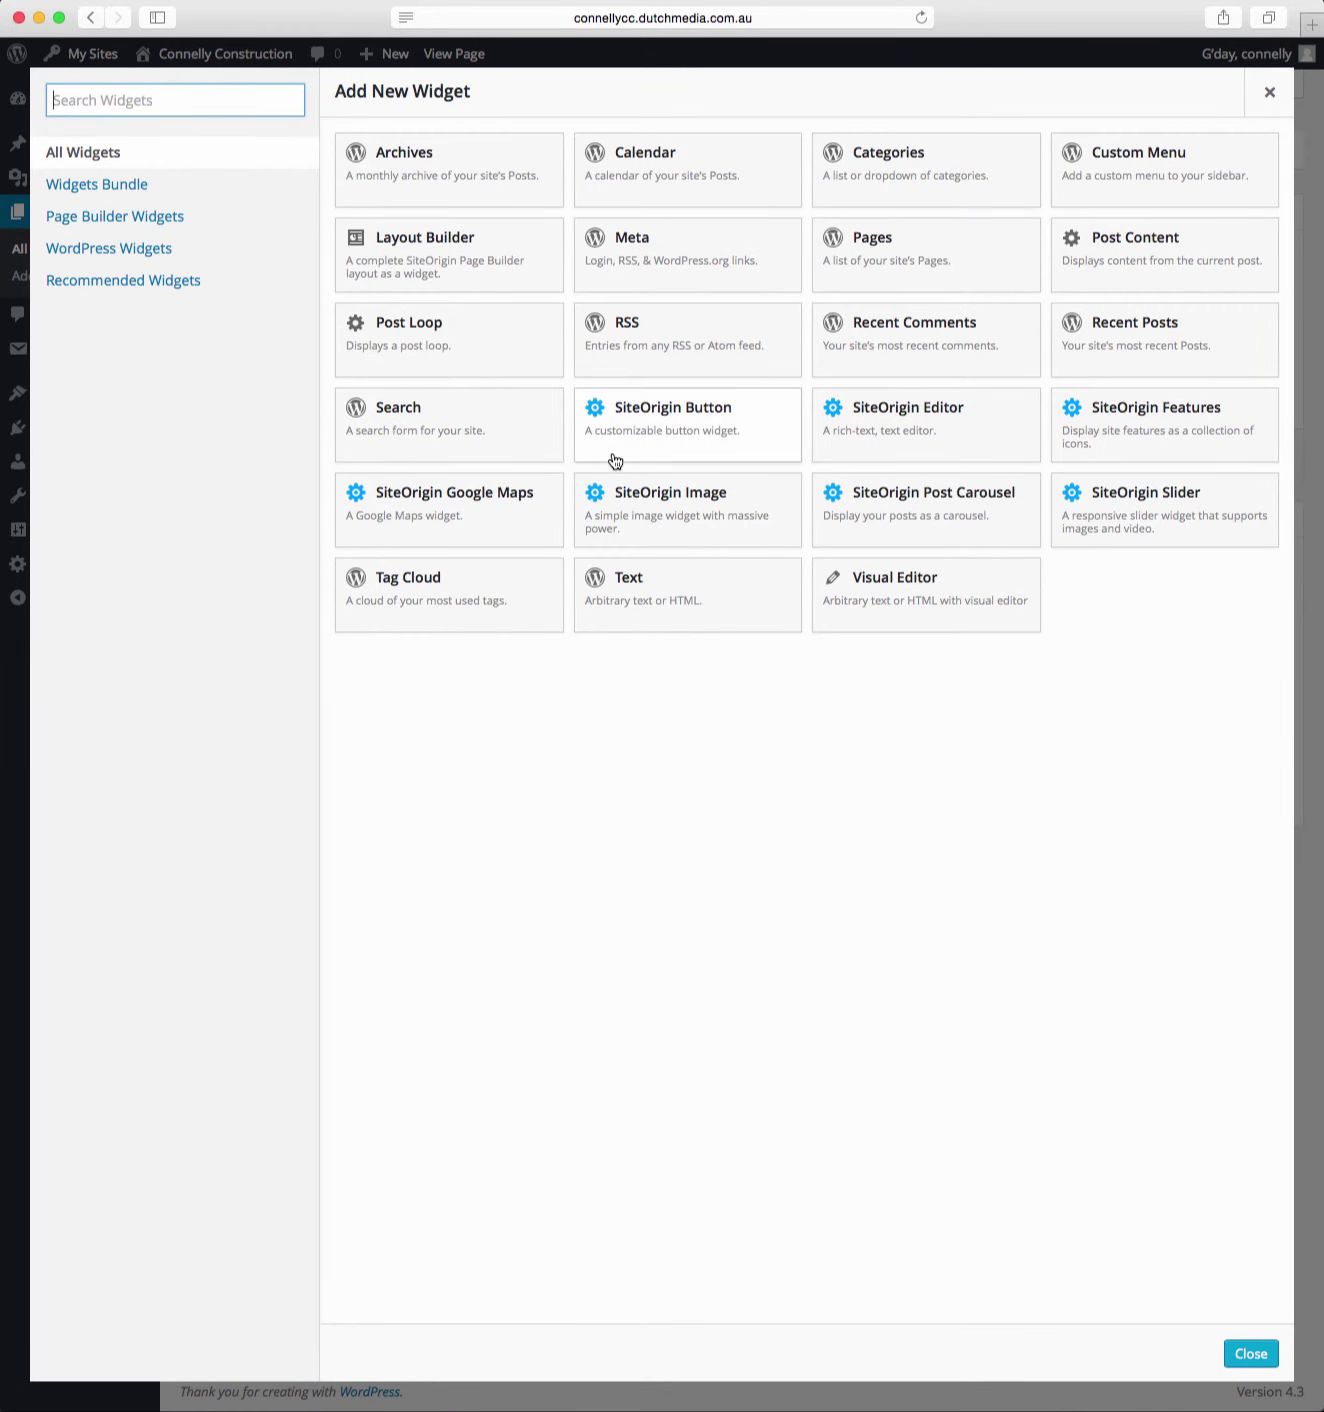
click(667, 494)
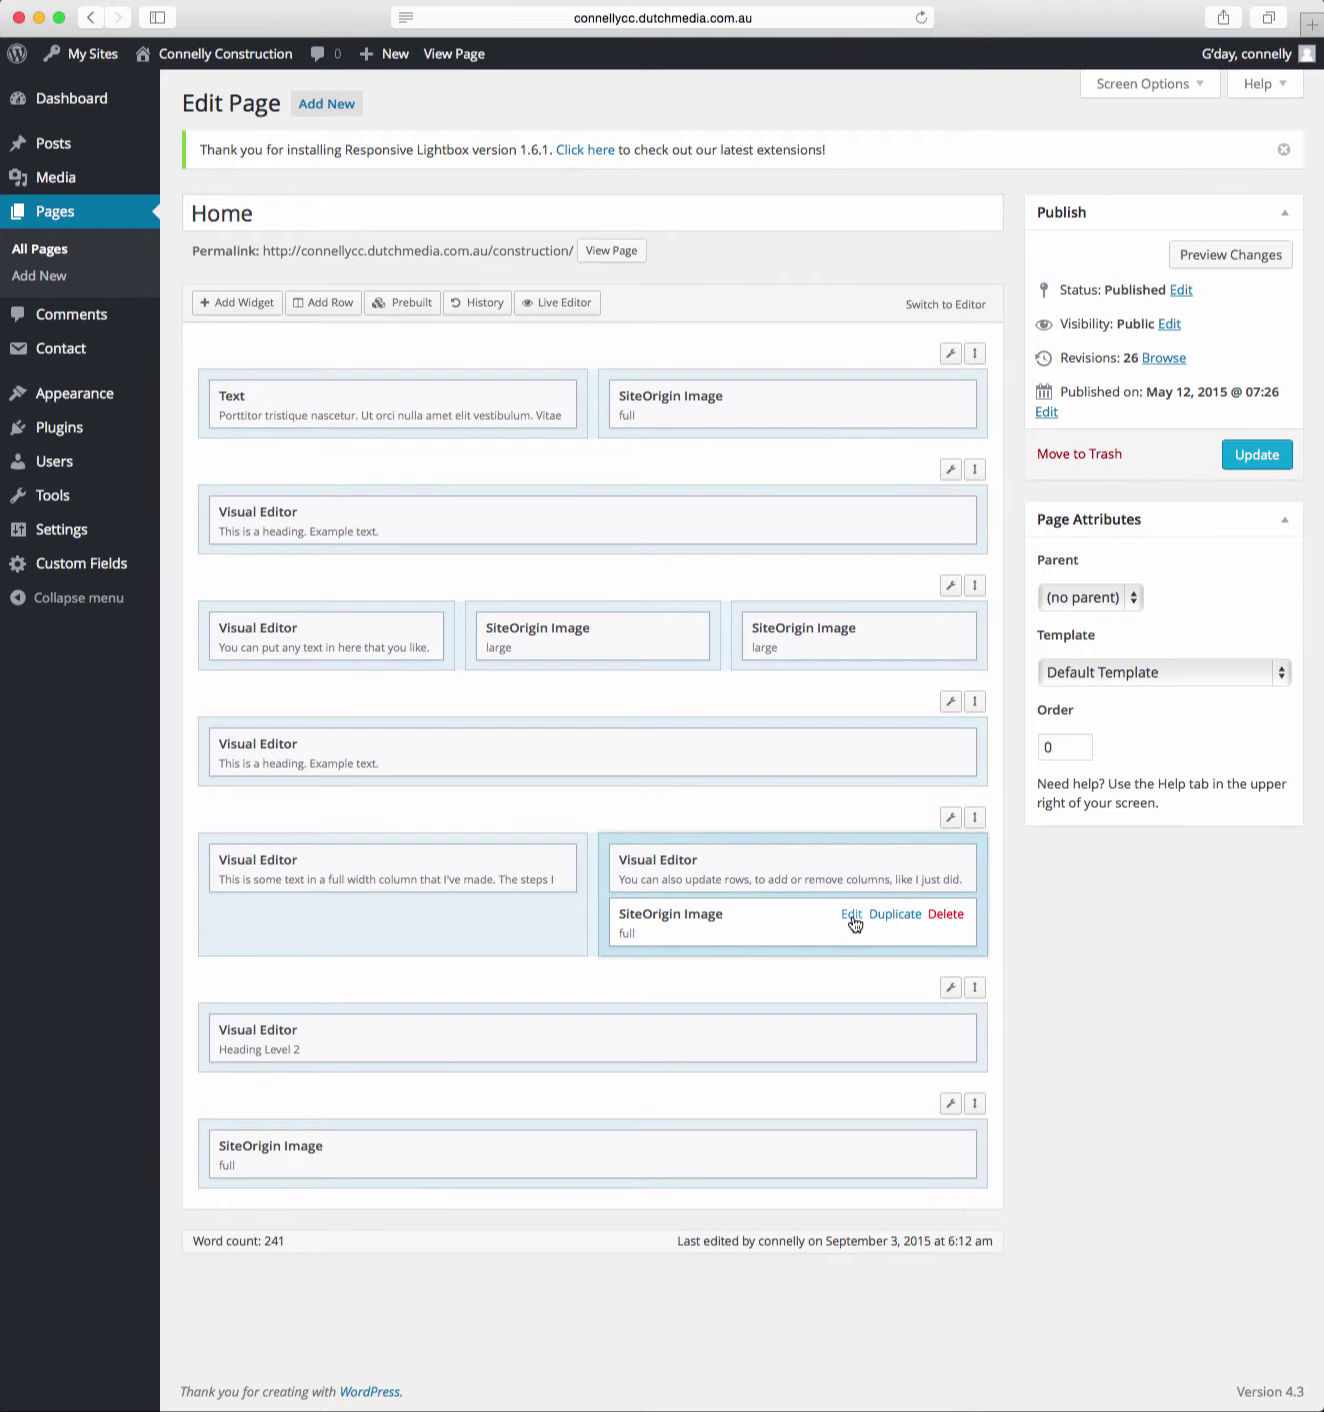
Set the new image widget's image file to building_1.jpg from the media library
click(851, 915)
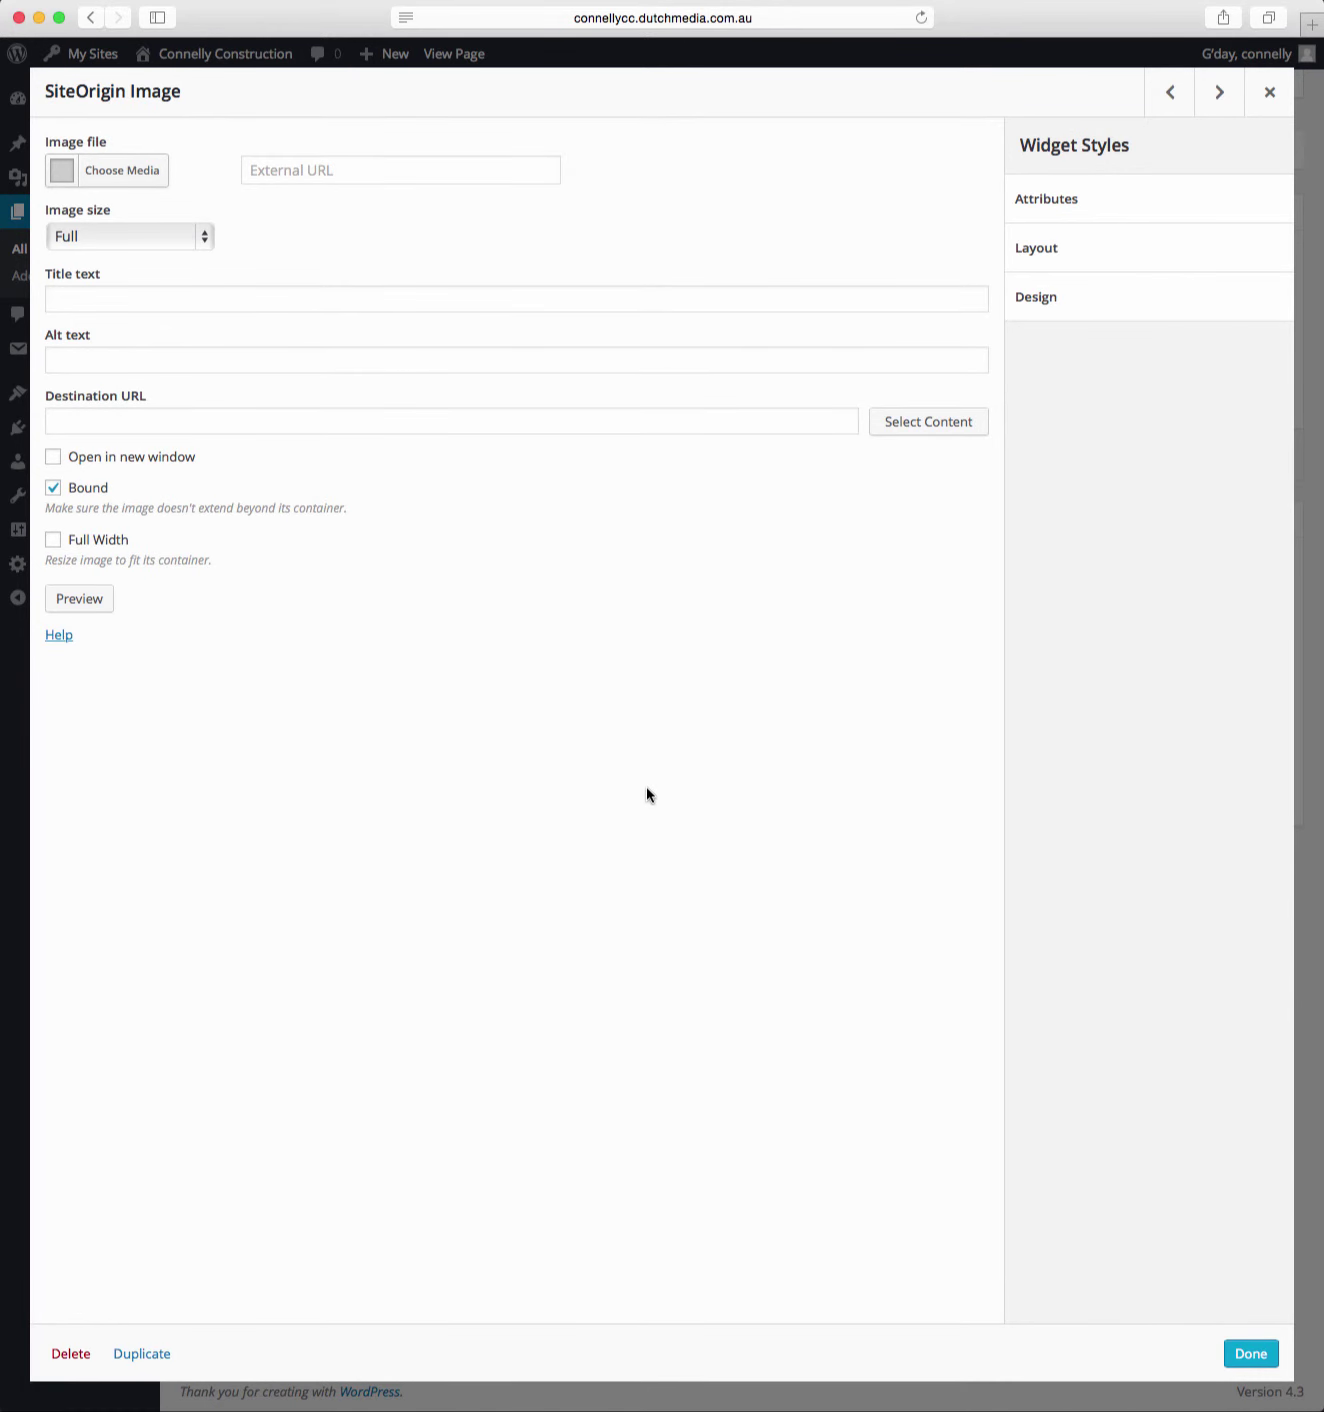
click(128, 182)
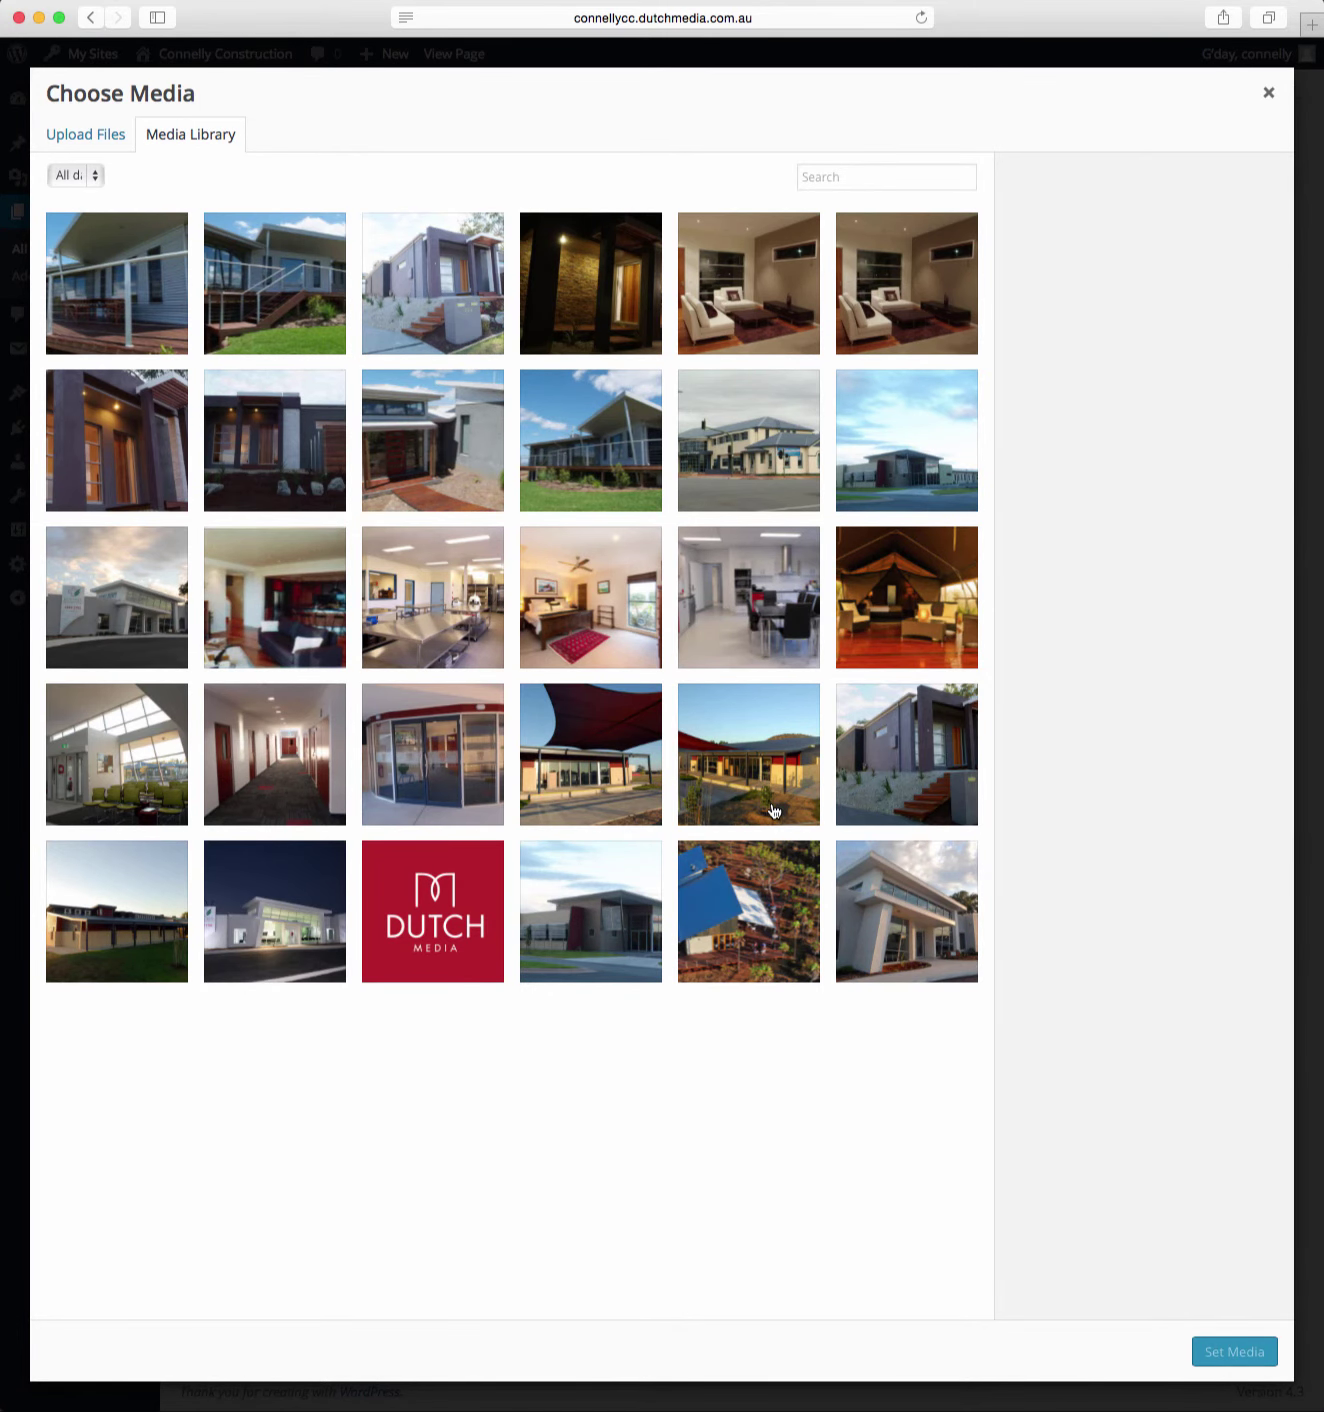
click(923, 906)
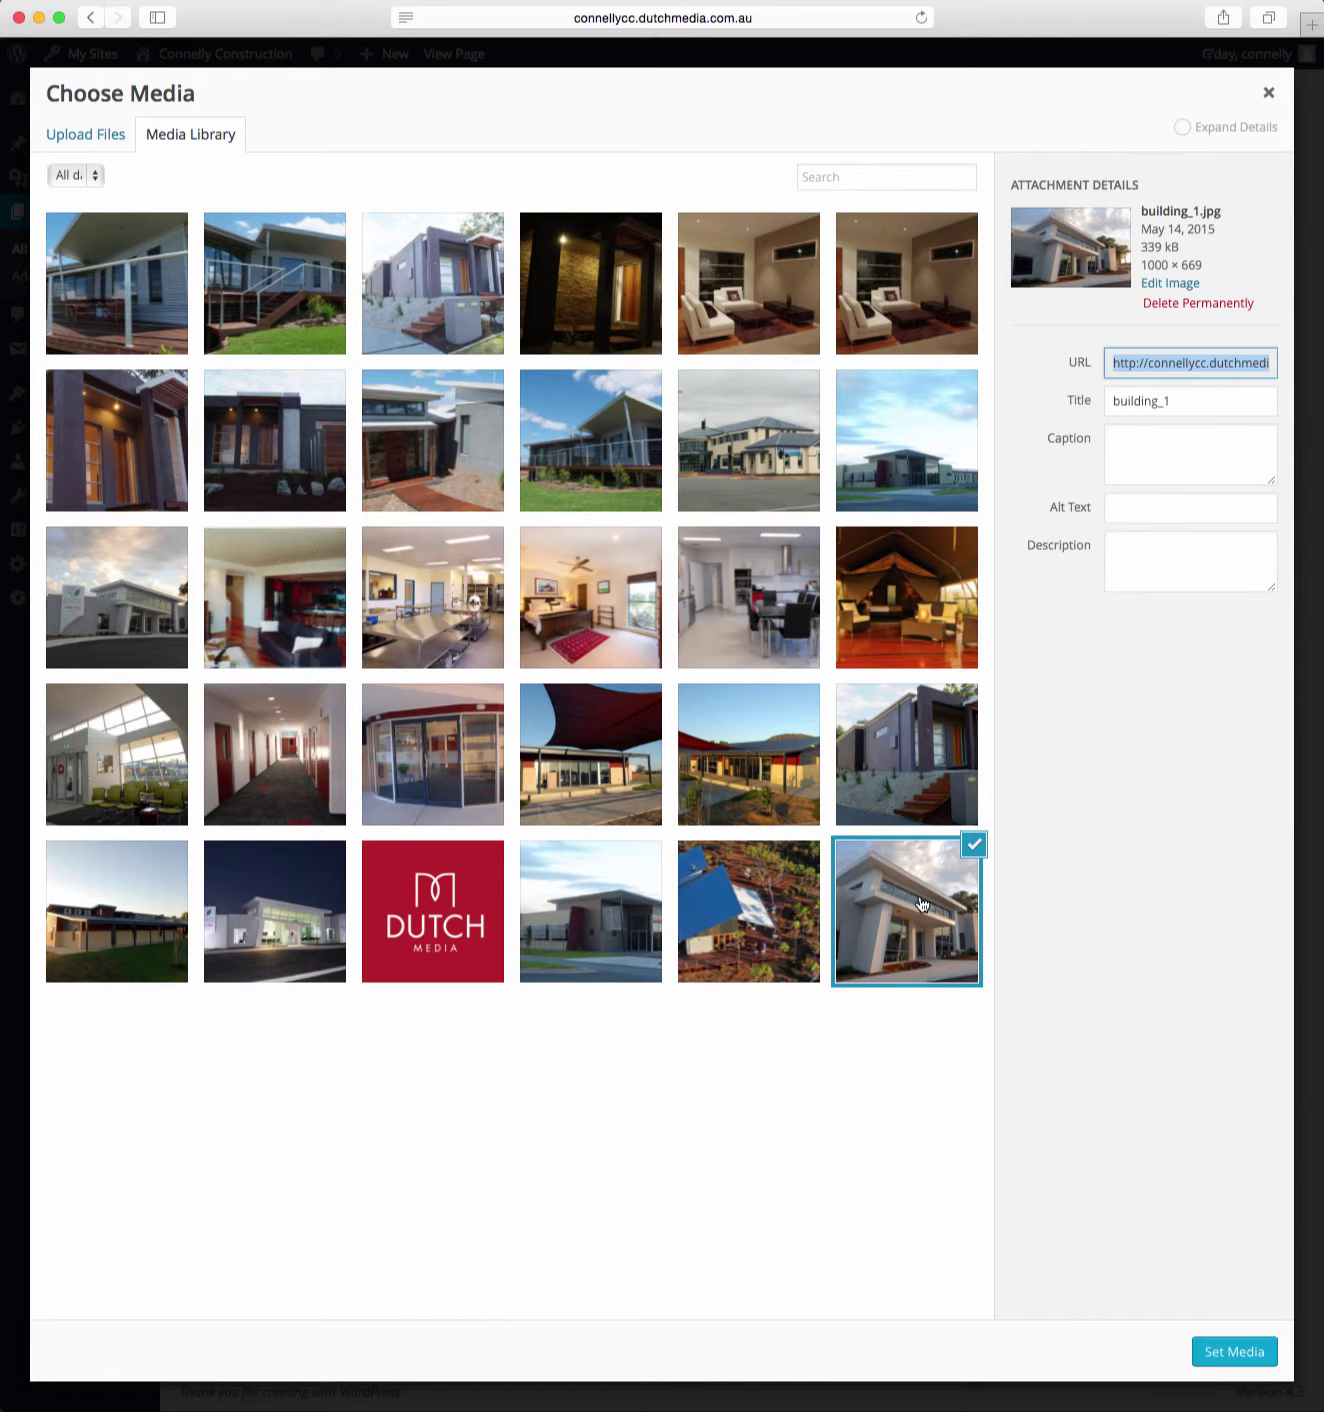
click(1217, 1355)
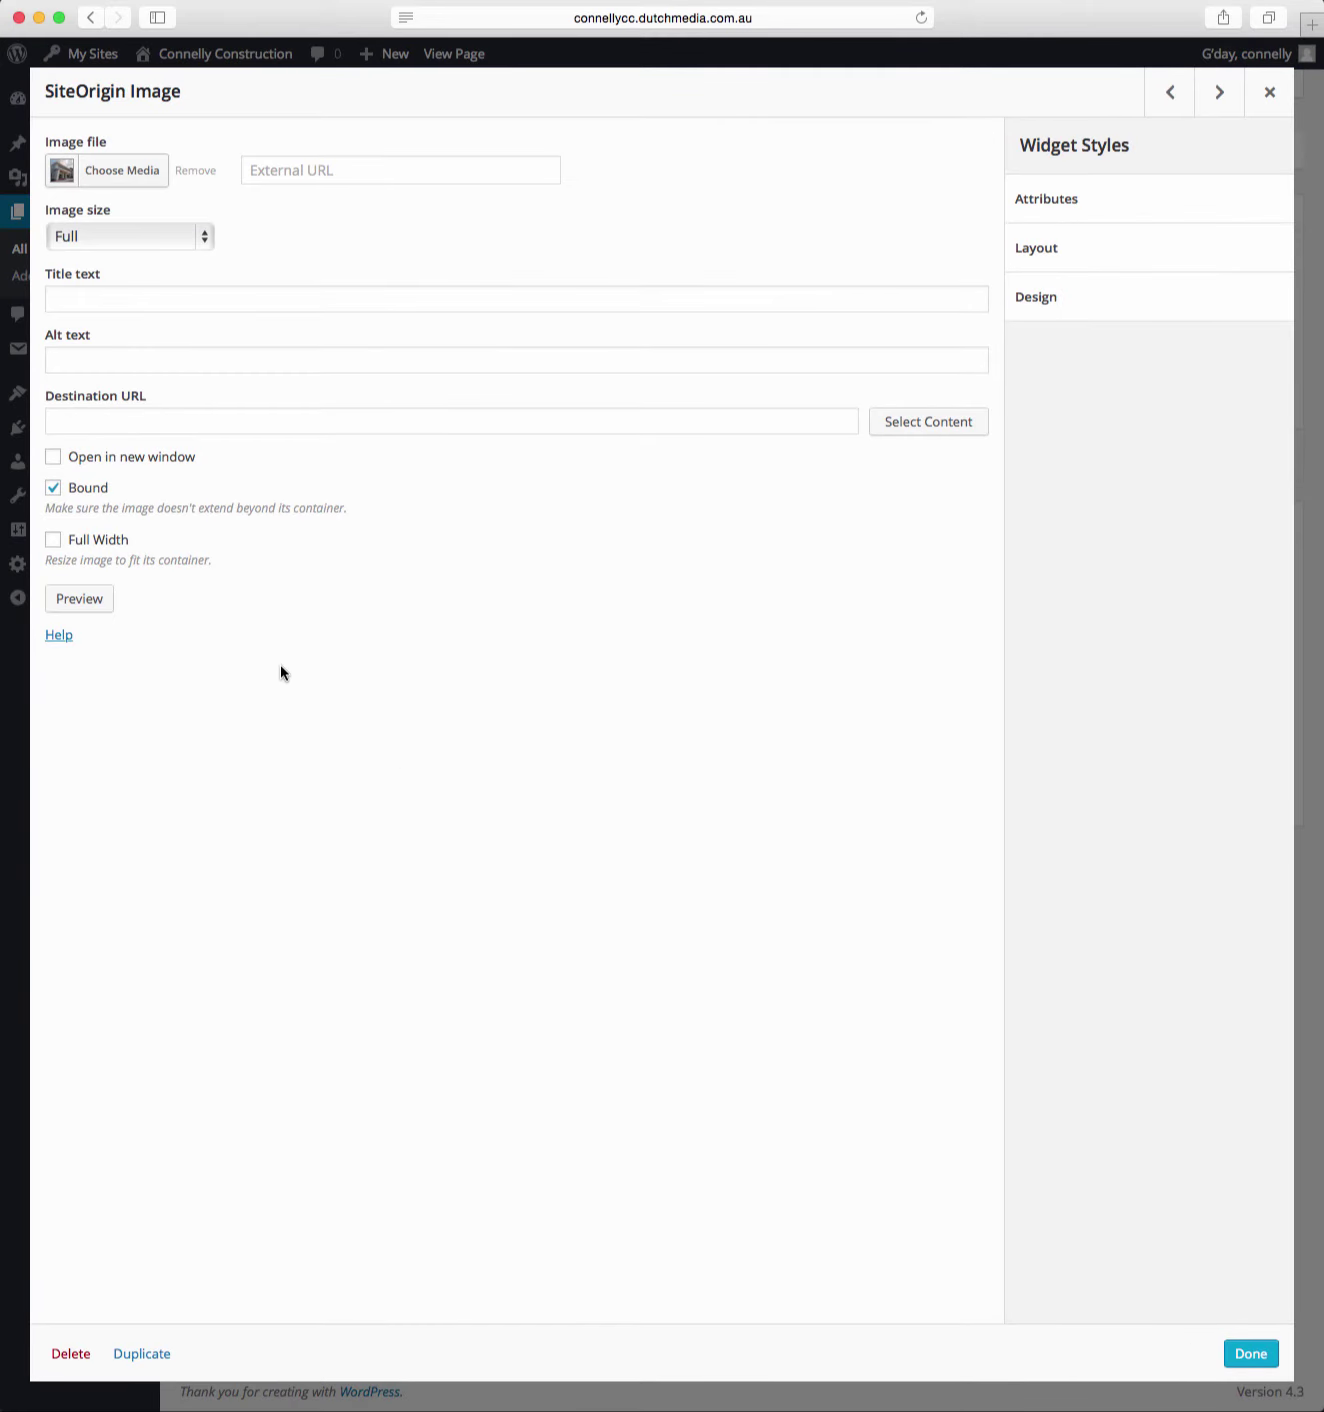
Set the image size to Large, enable Full Width, and save the image widget
click(113, 232)
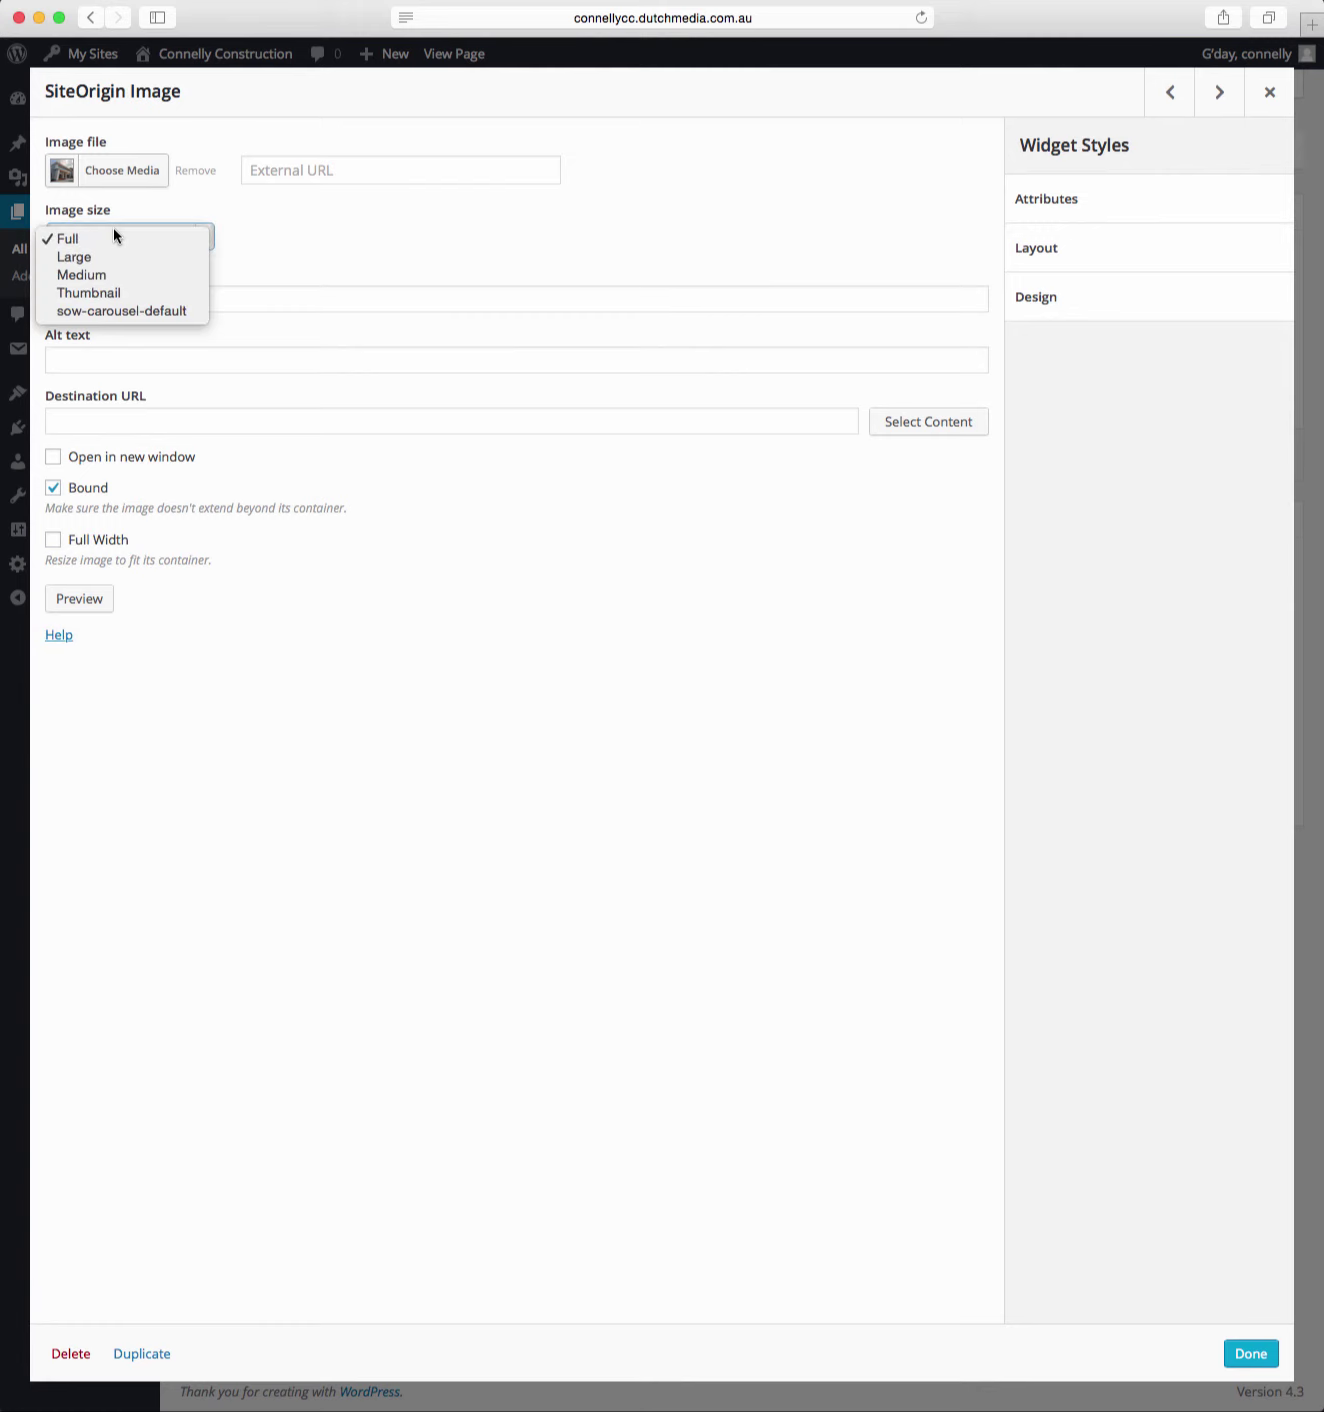
click(84, 257)
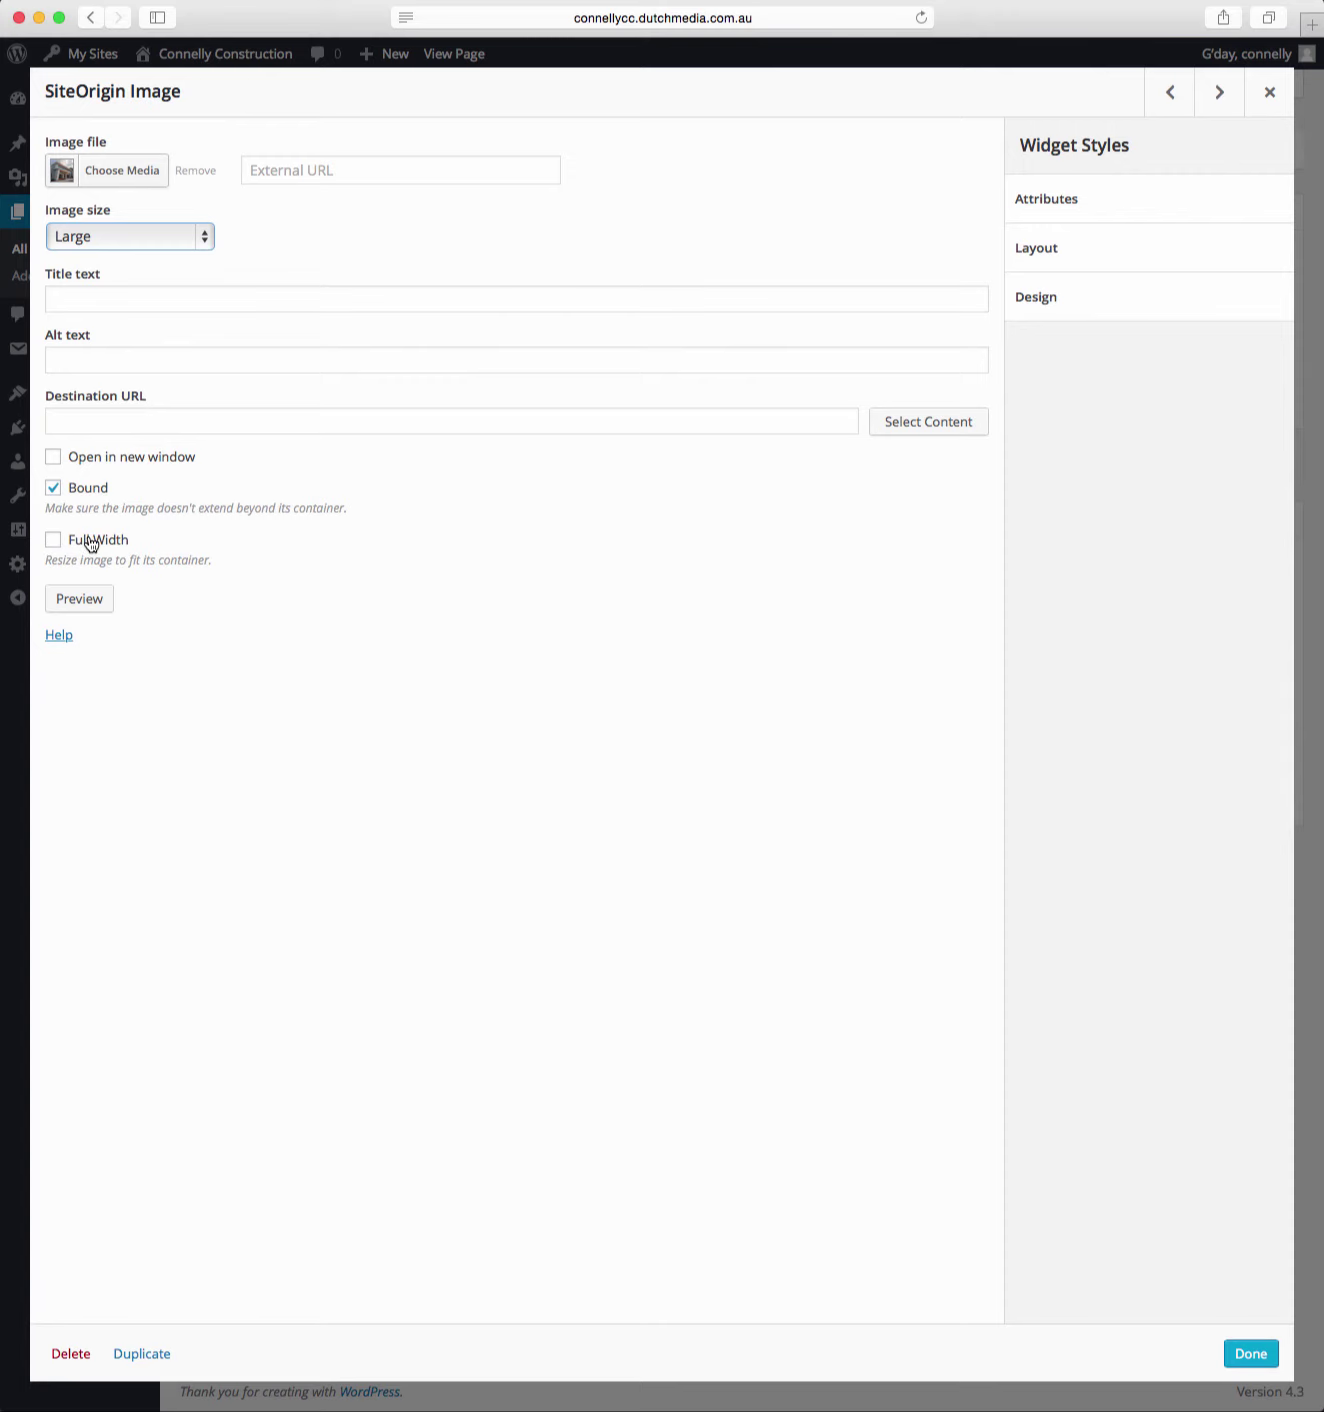
click(51, 540)
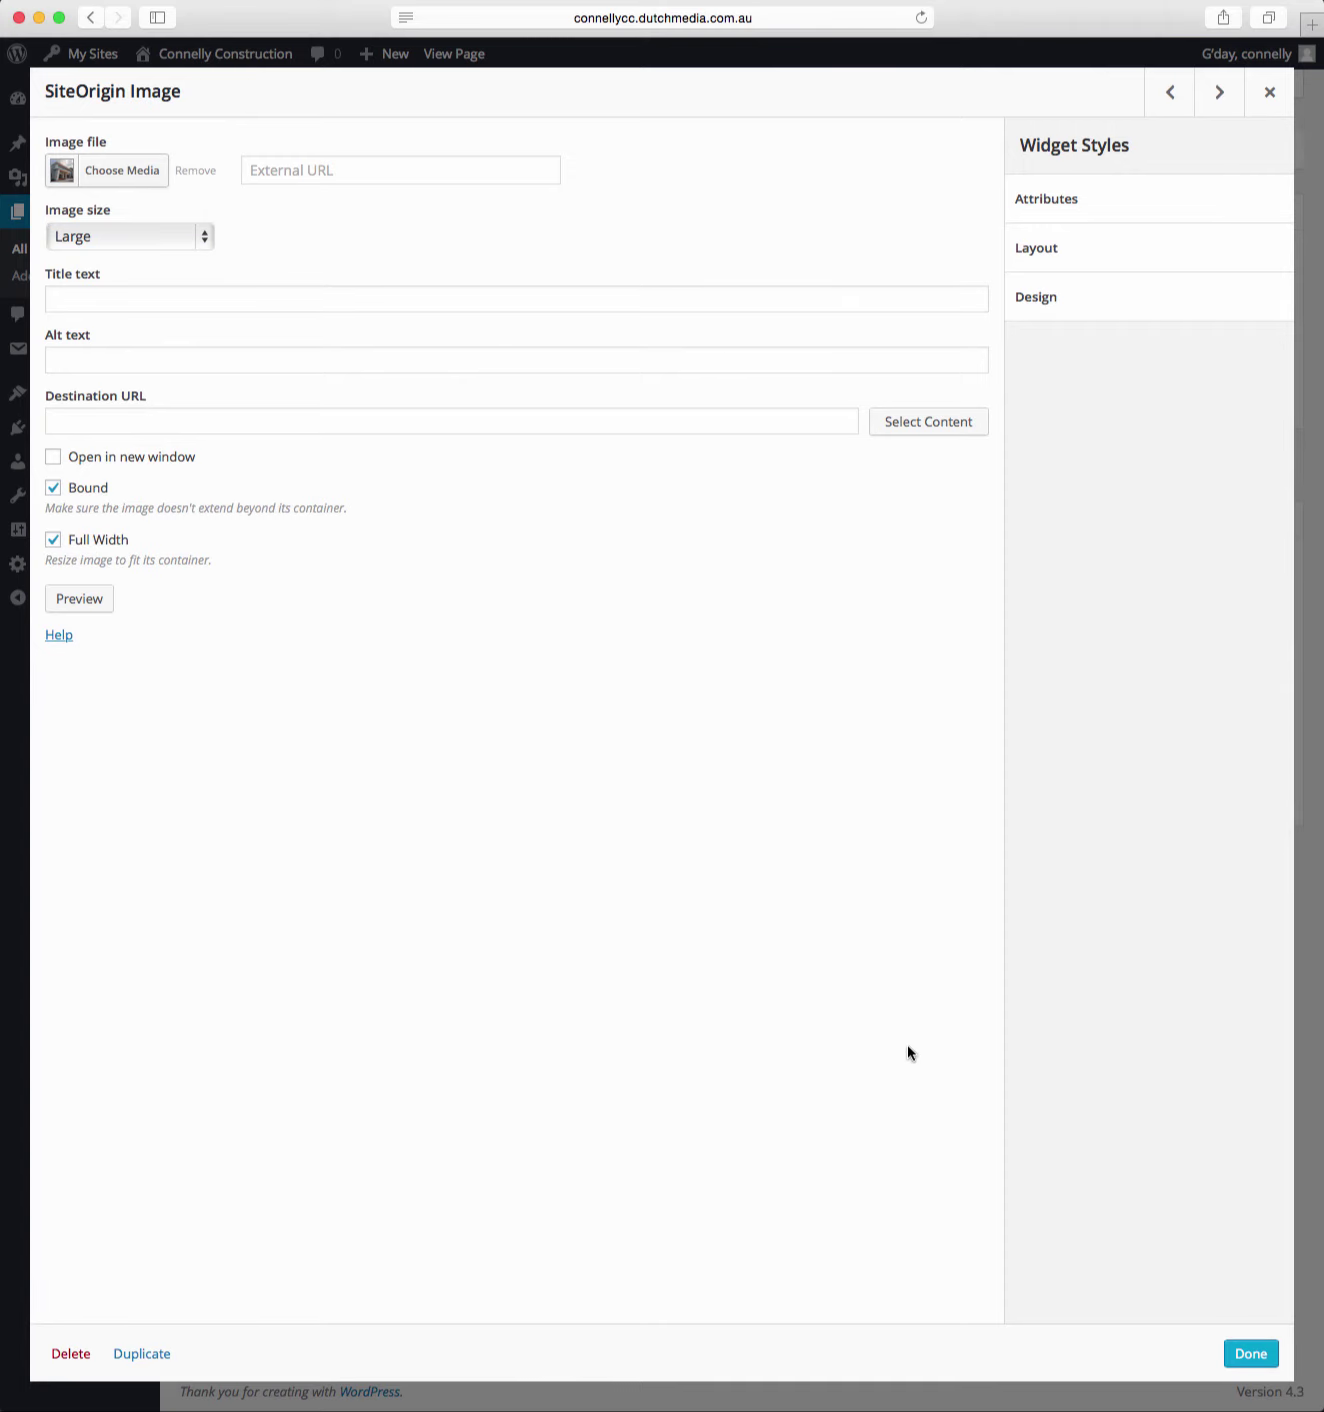
click(1240, 1354)
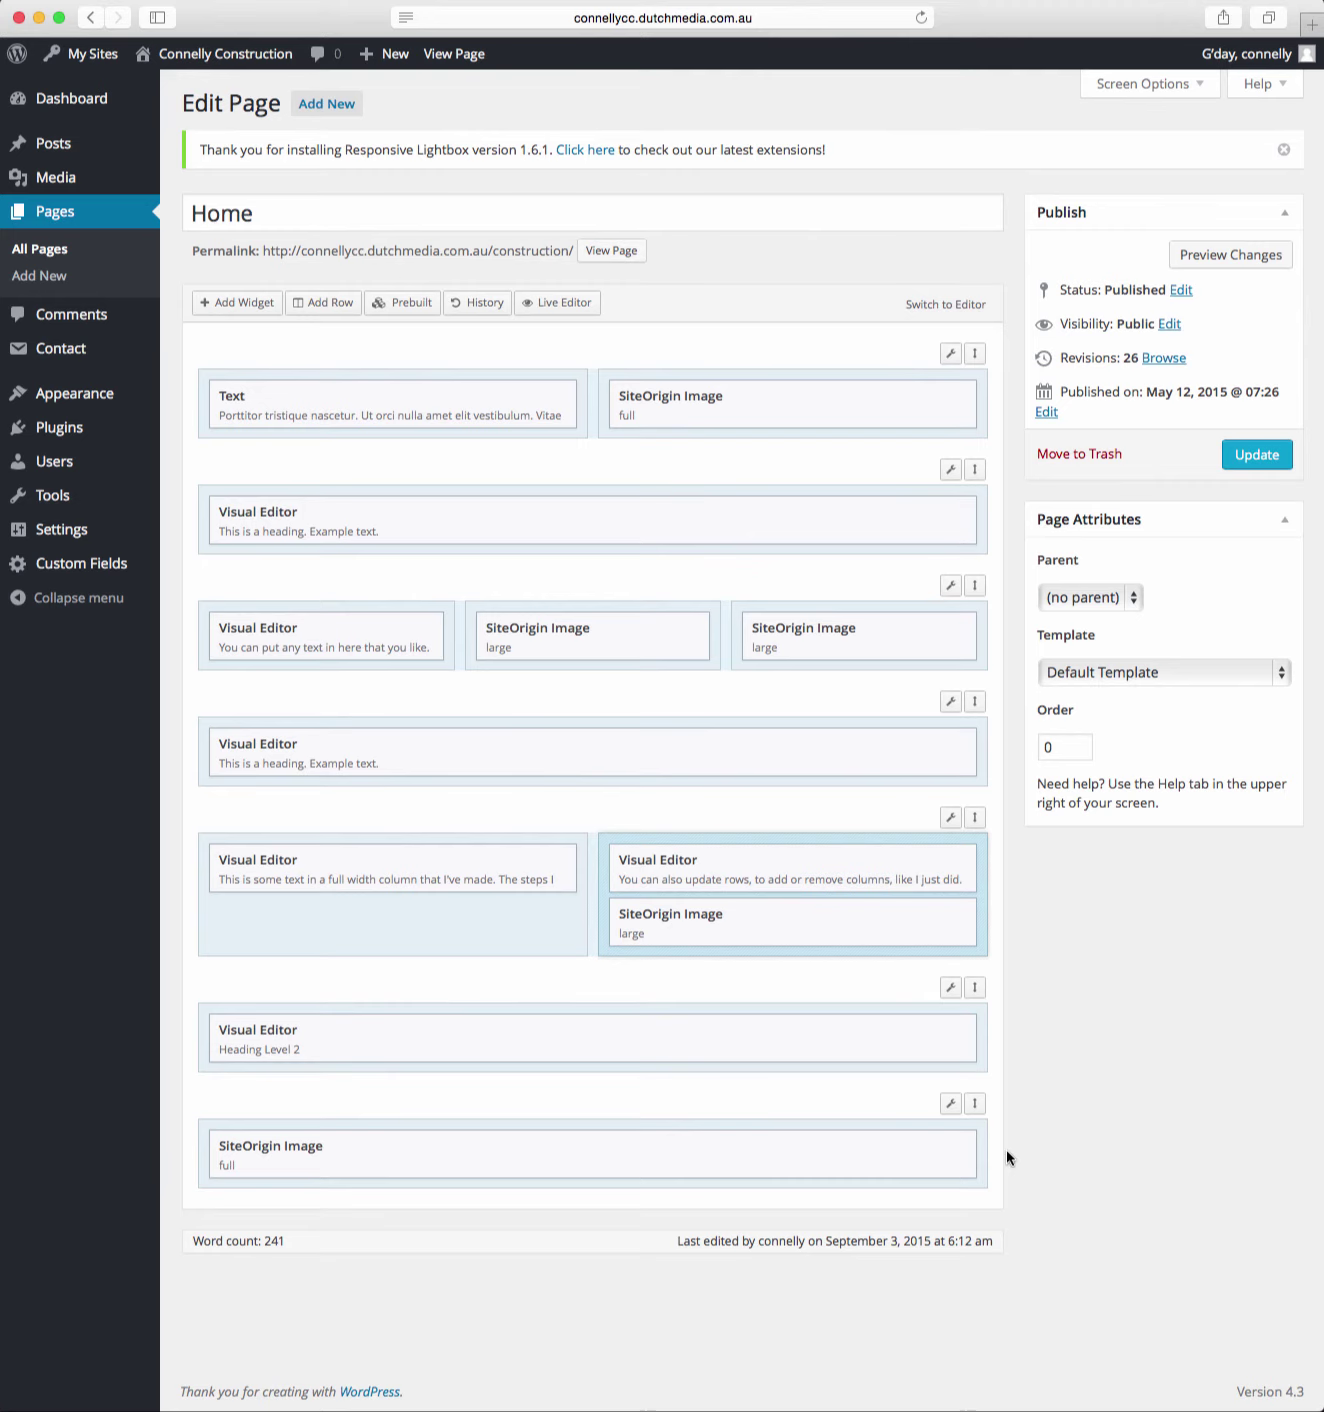
Add the paragraph "I just added an image to this column where this text is." to the second column's text widget and update the page
mouse_move(927, 903)
click(851, 861)
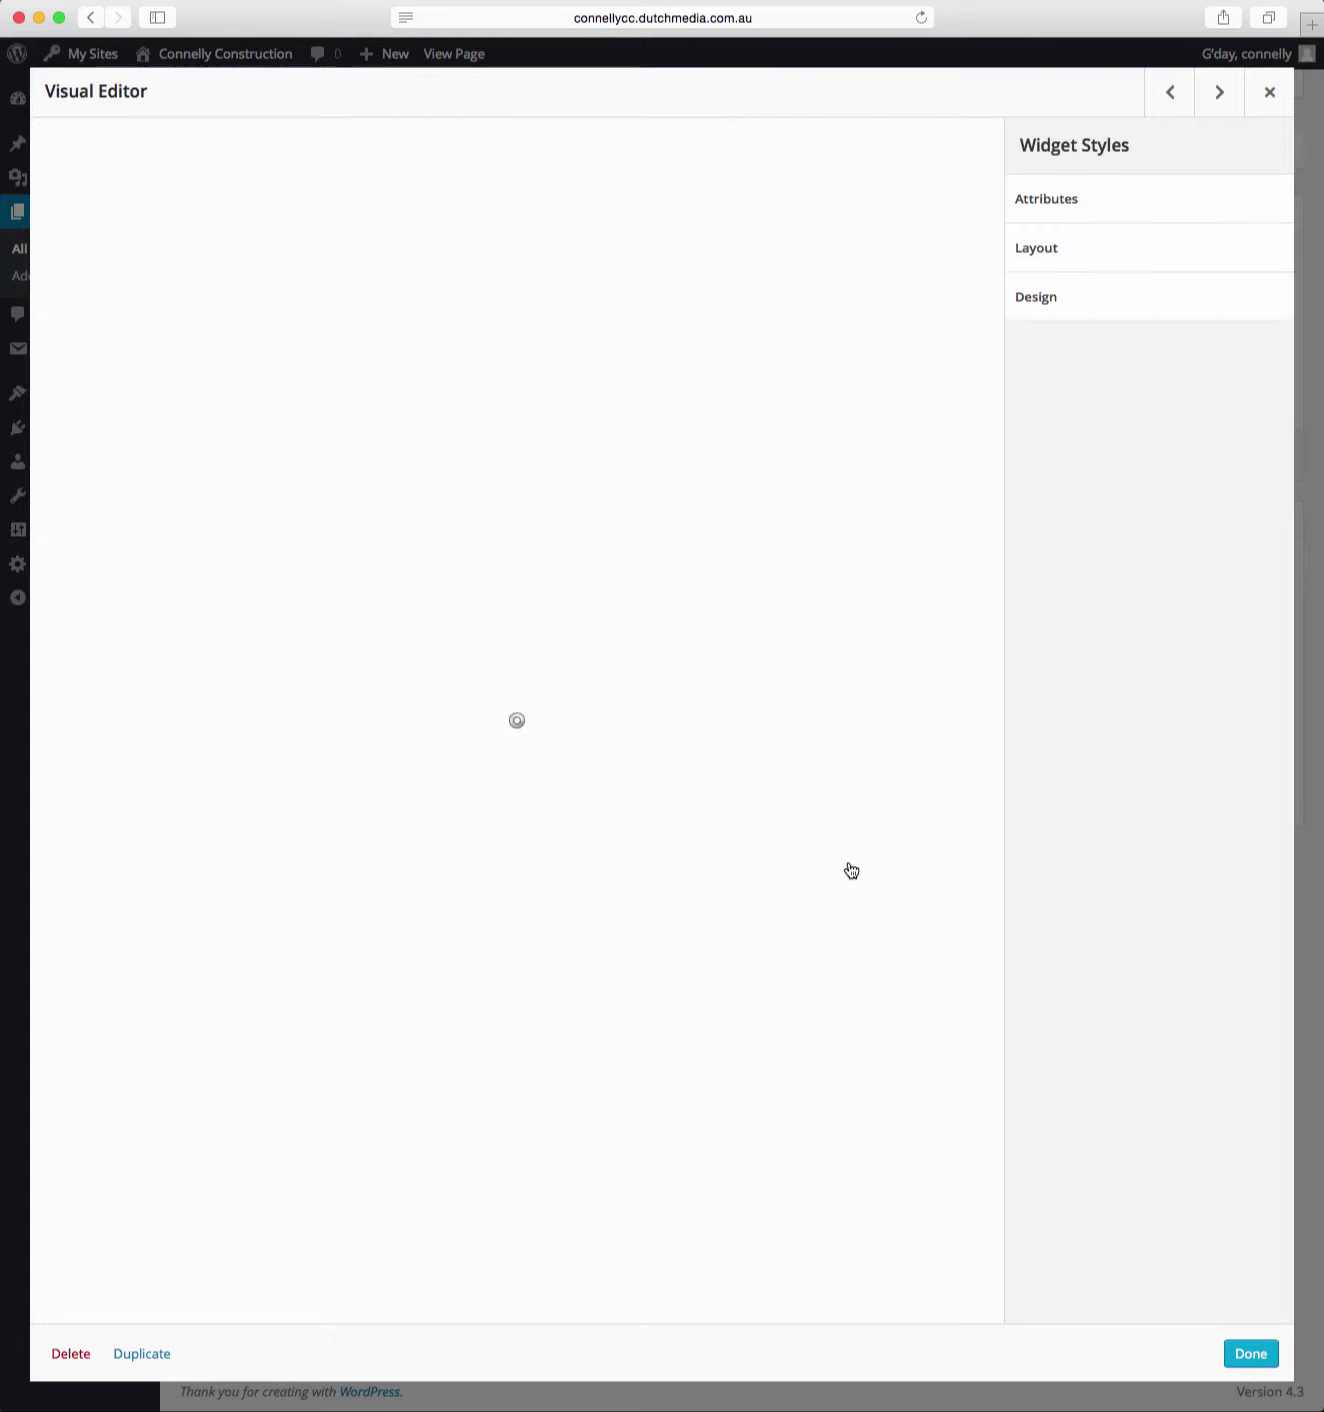
click(764, 576)
key(Return)
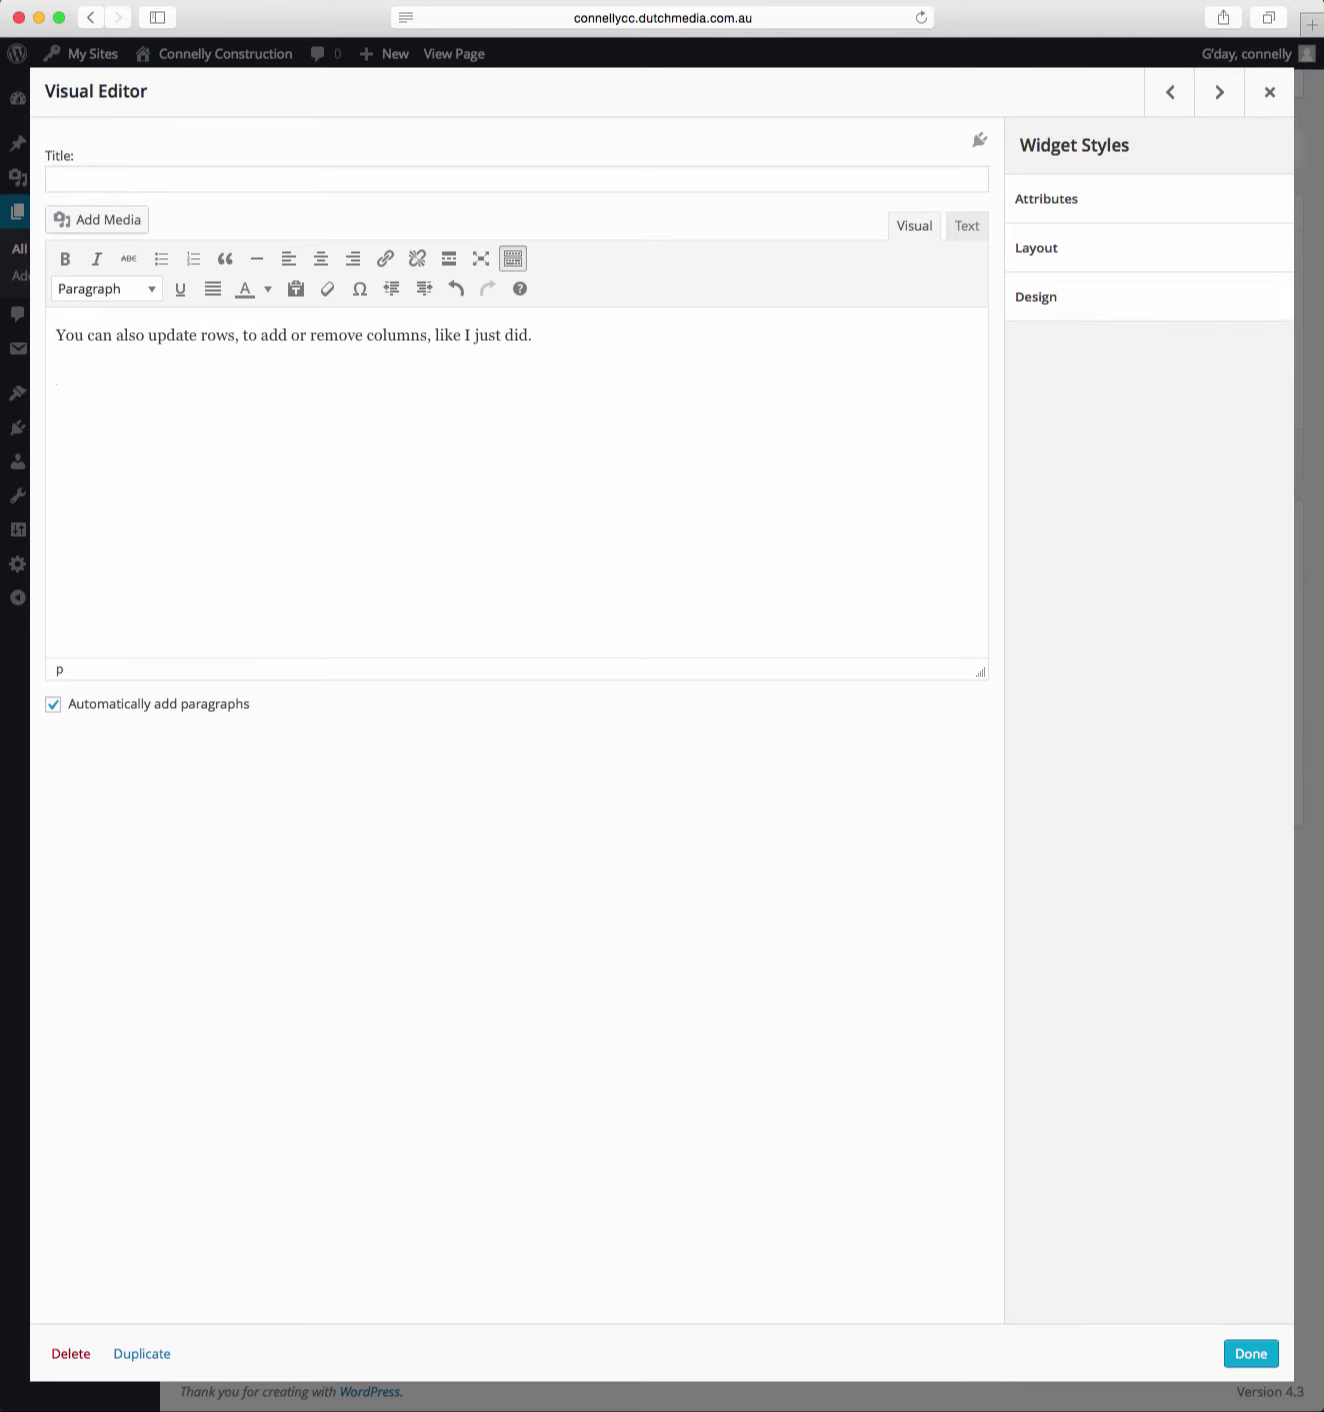
text(I just added an image to this)
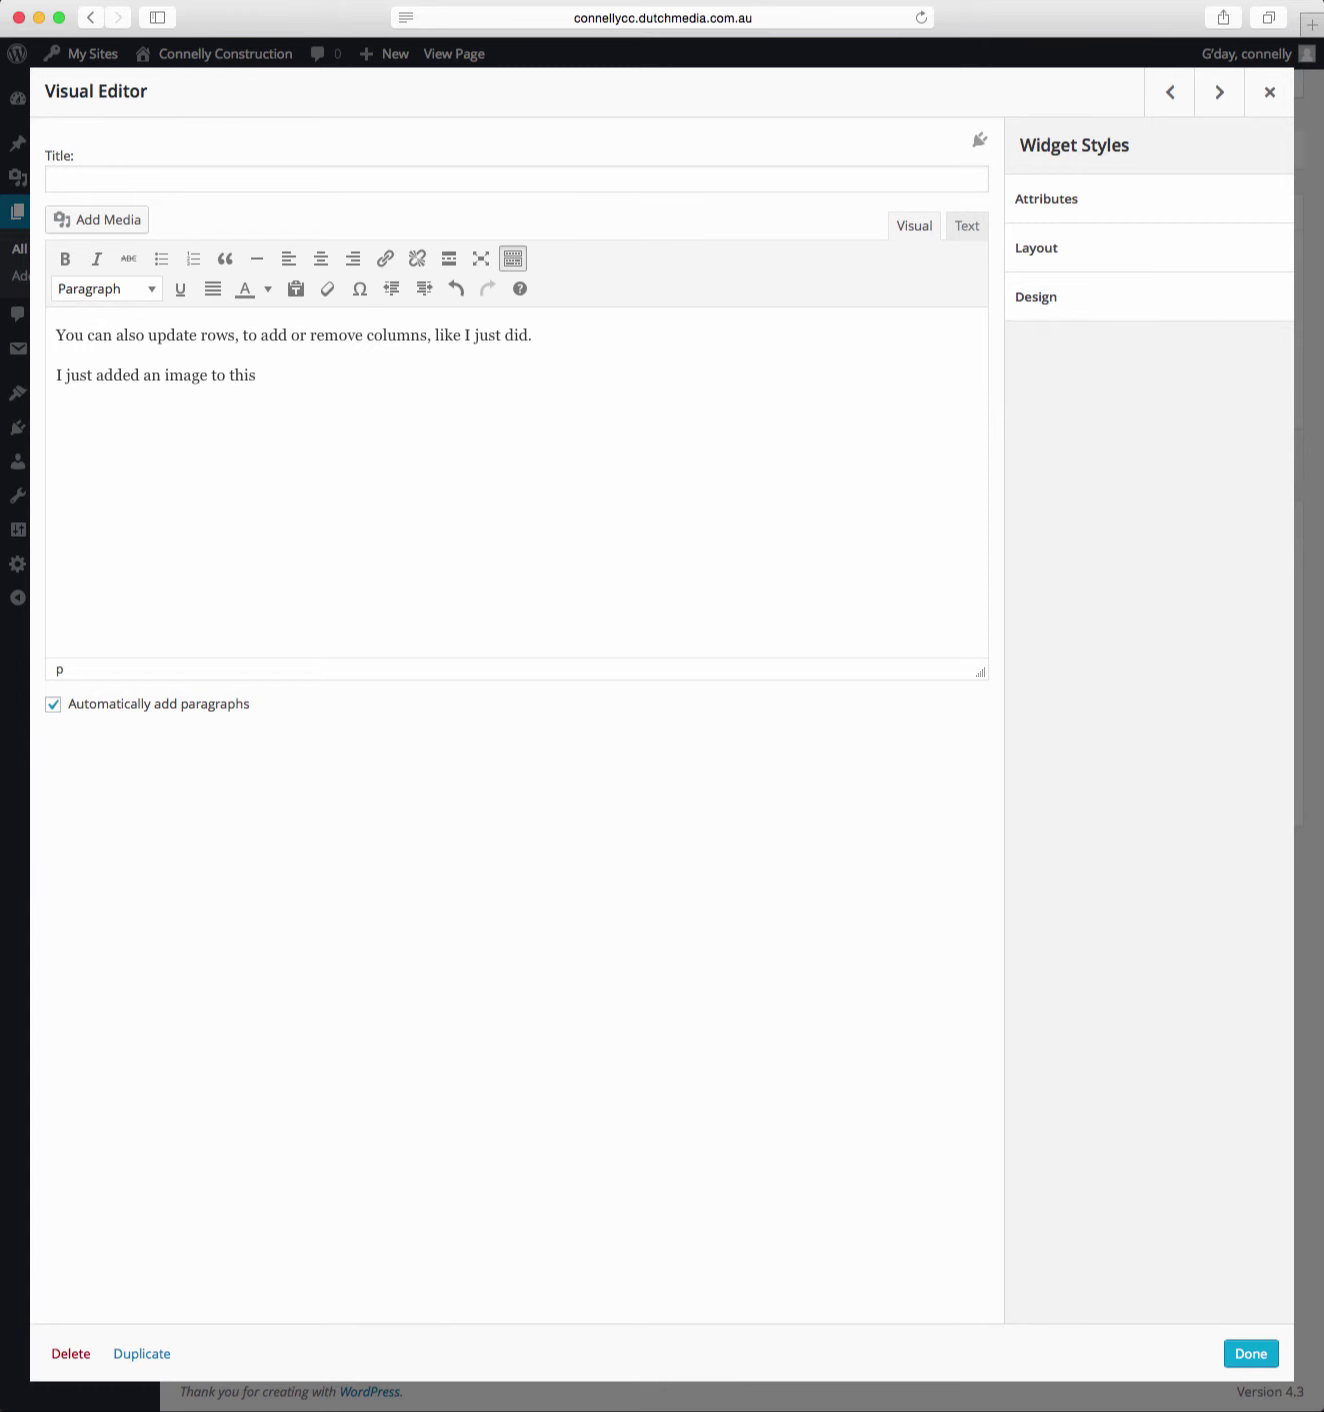
text( colum)
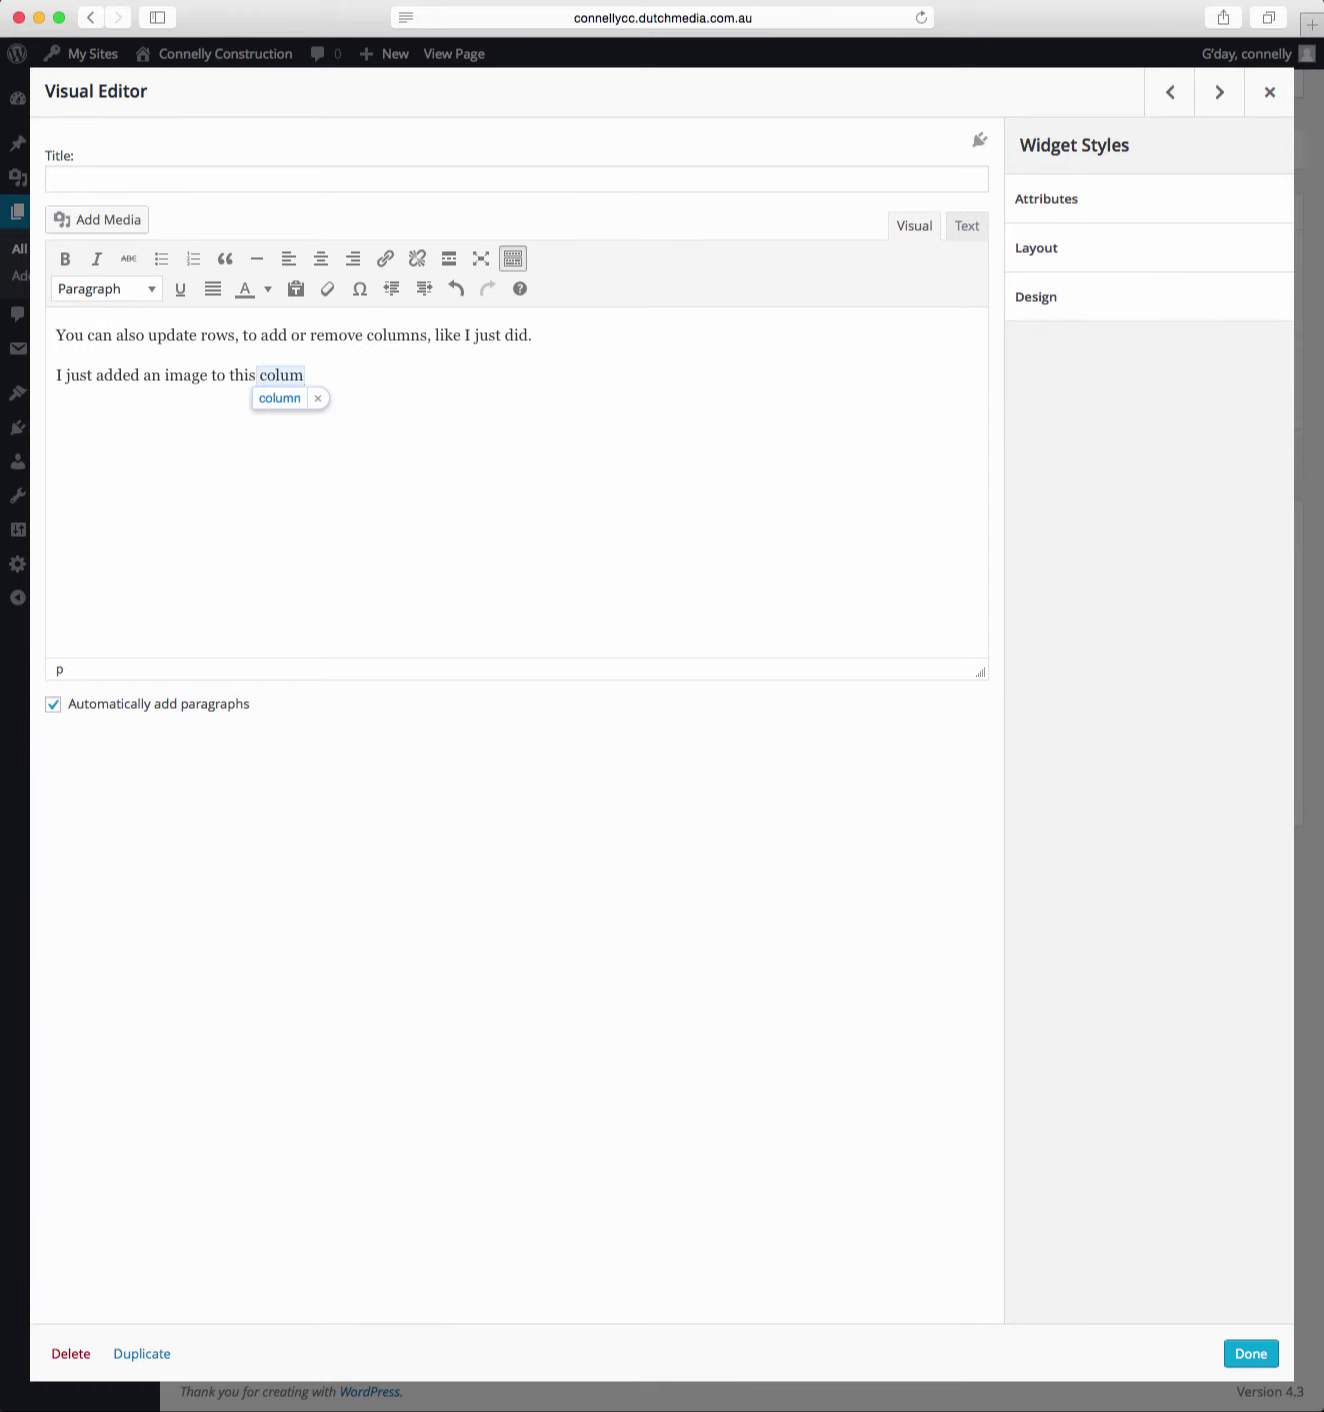
text(n where )
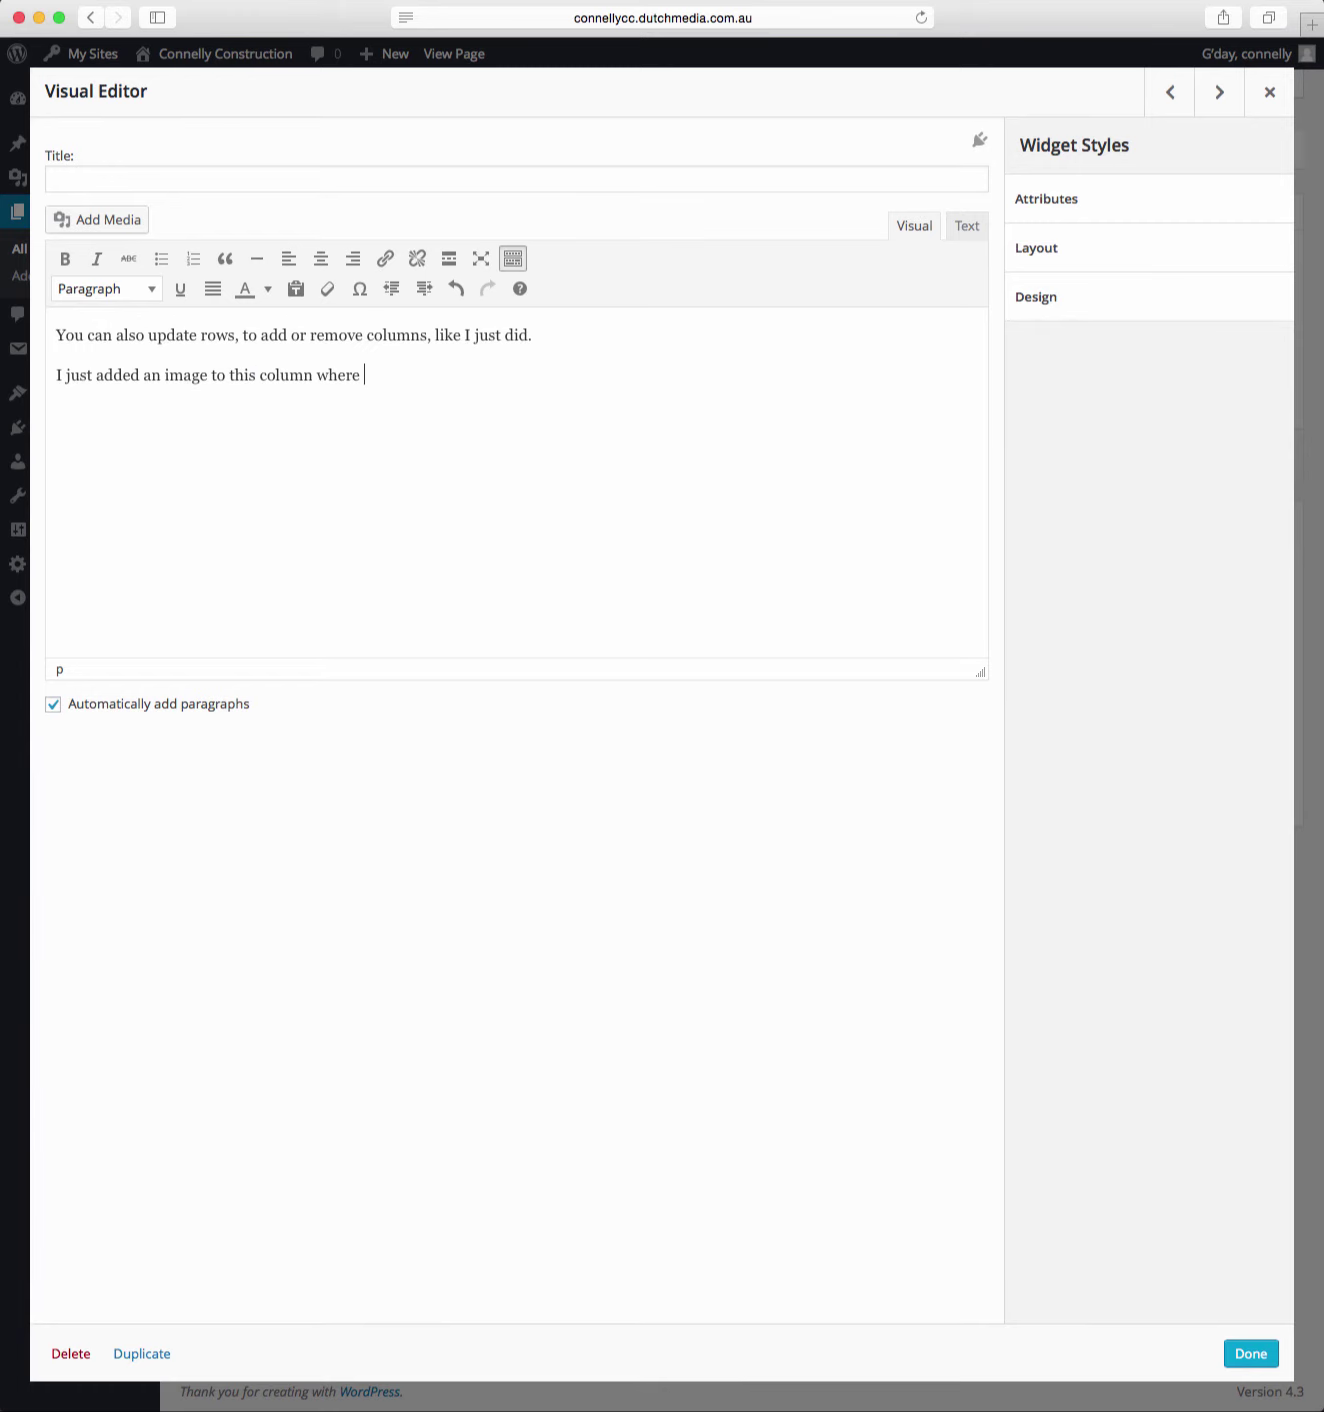
text(this text is.)
click(1250, 1354)
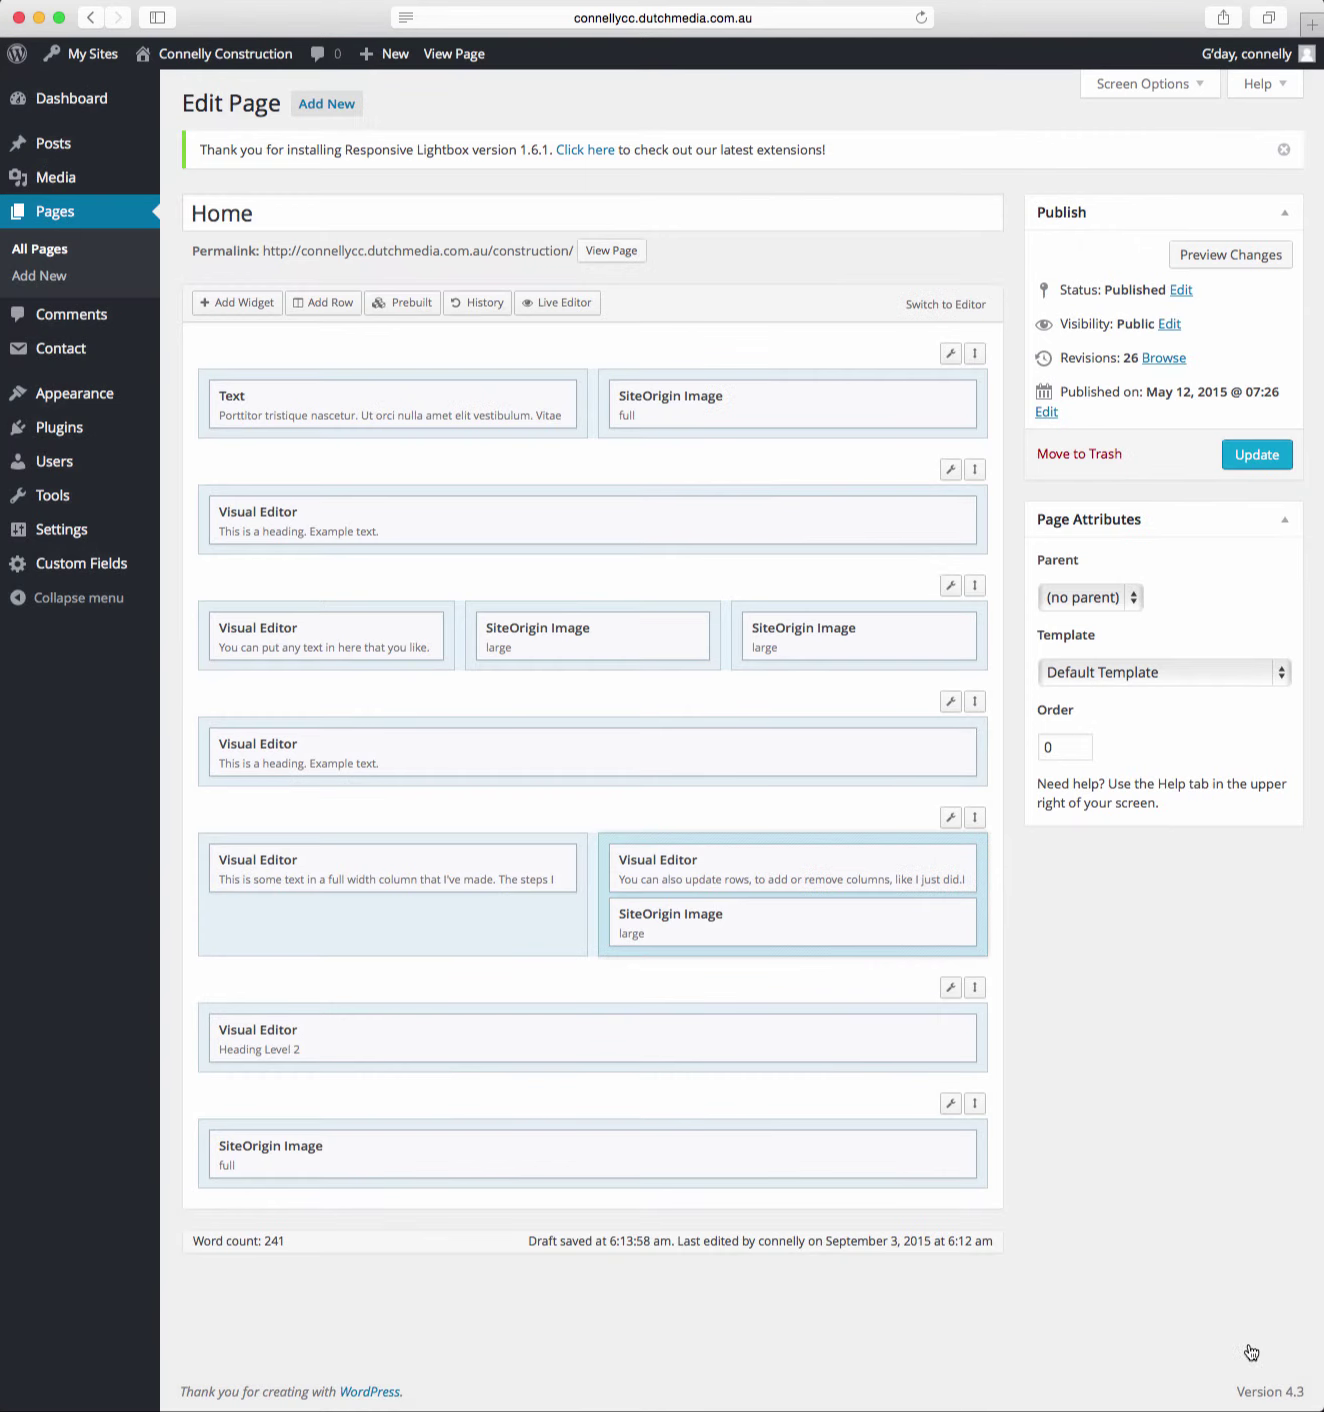
click(1240, 451)
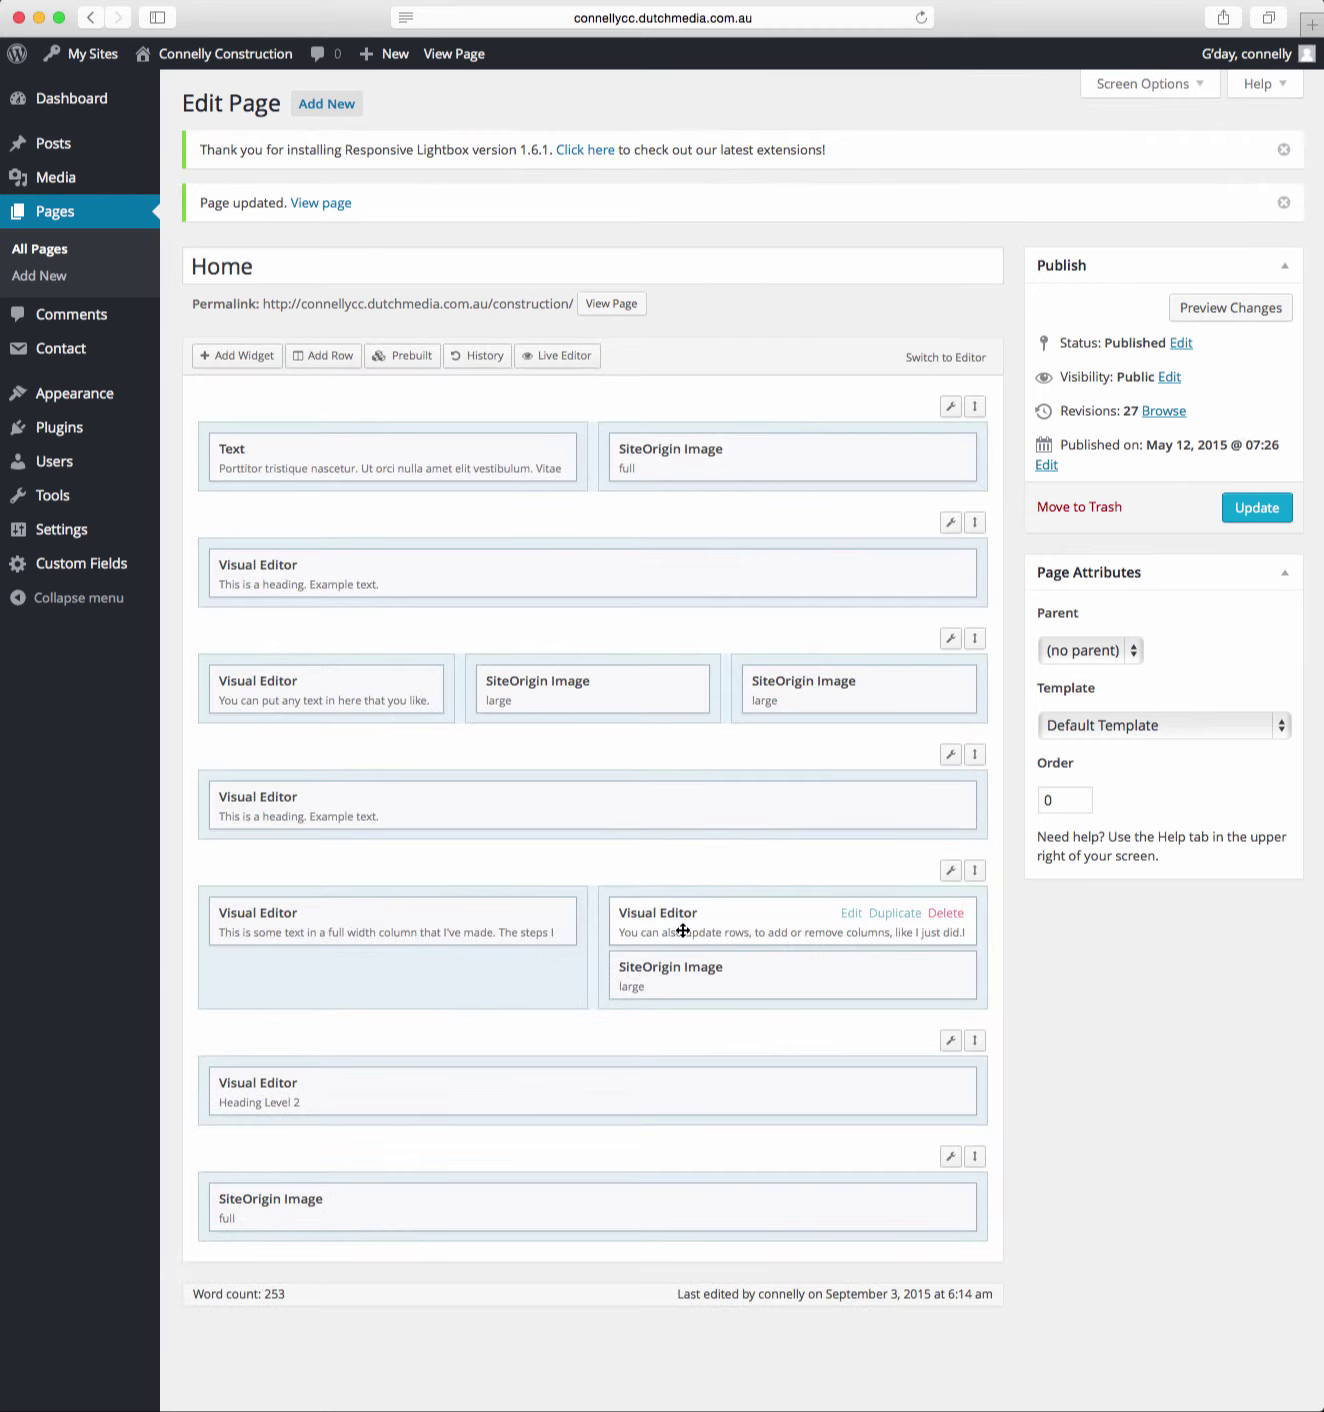
Preview the Home page layout in the Live Editor and update the page
click(550, 362)
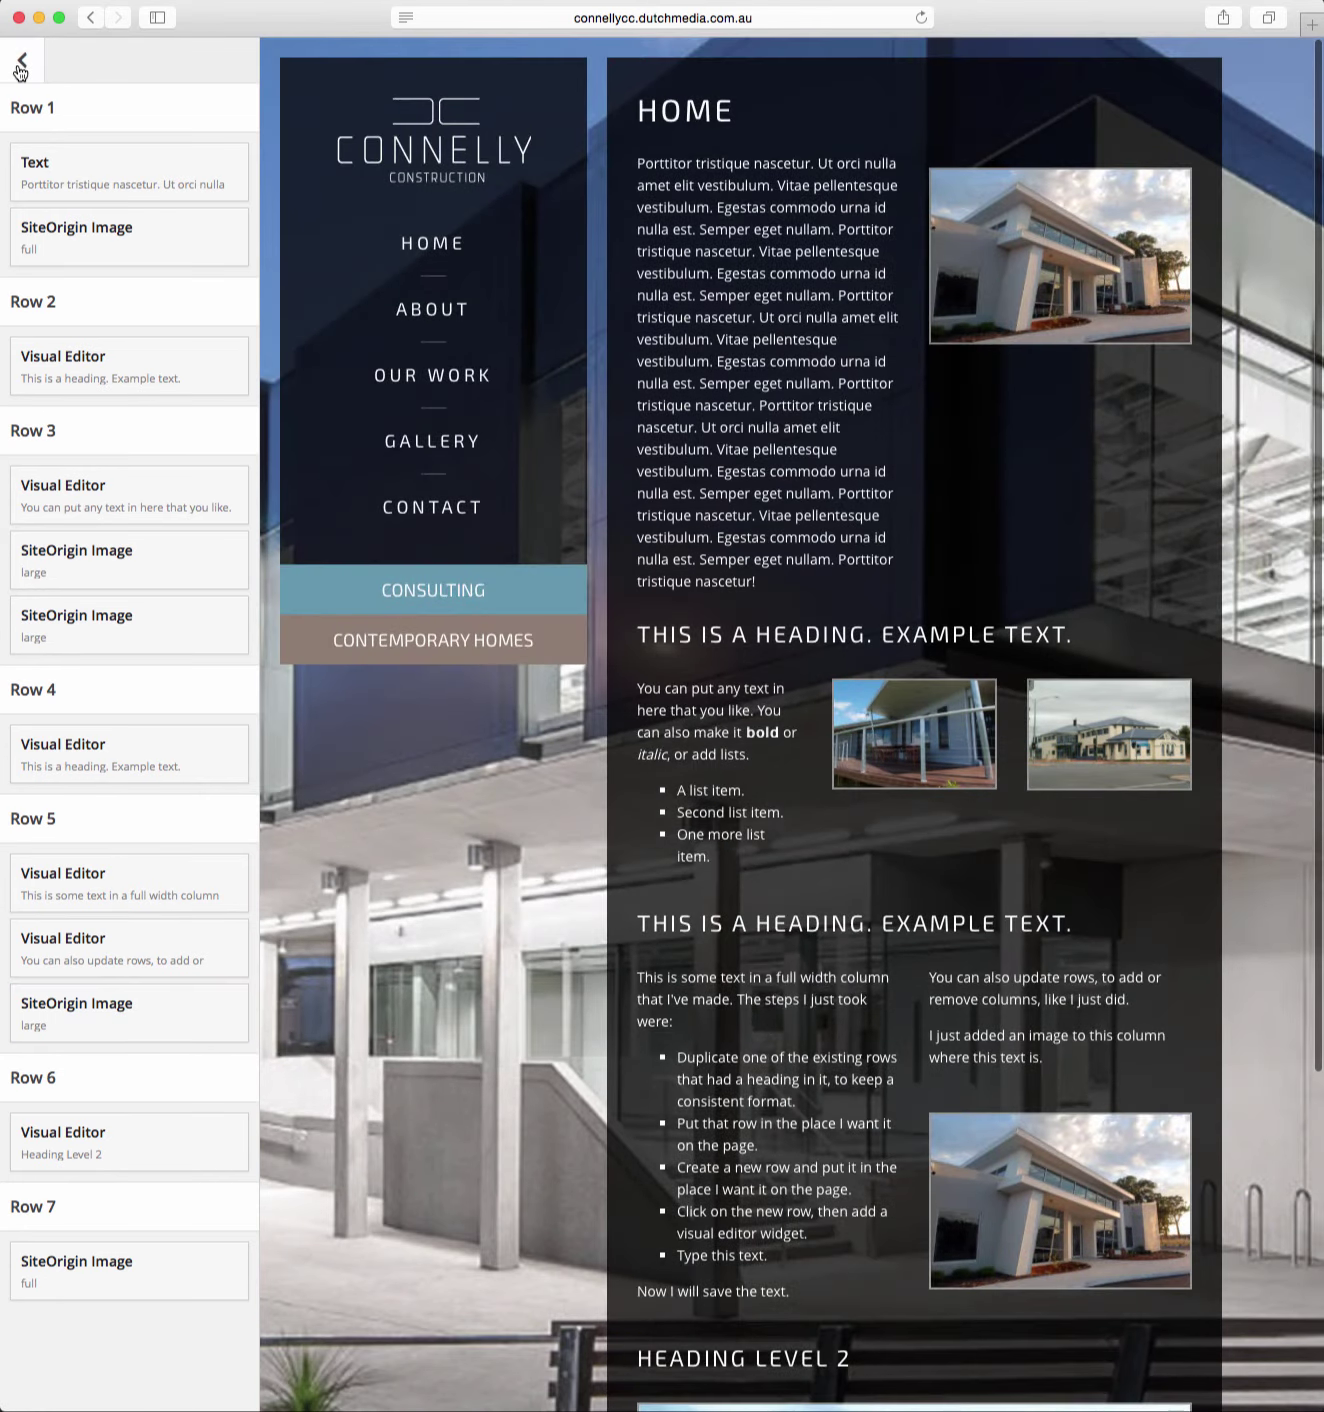
click(20, 66)
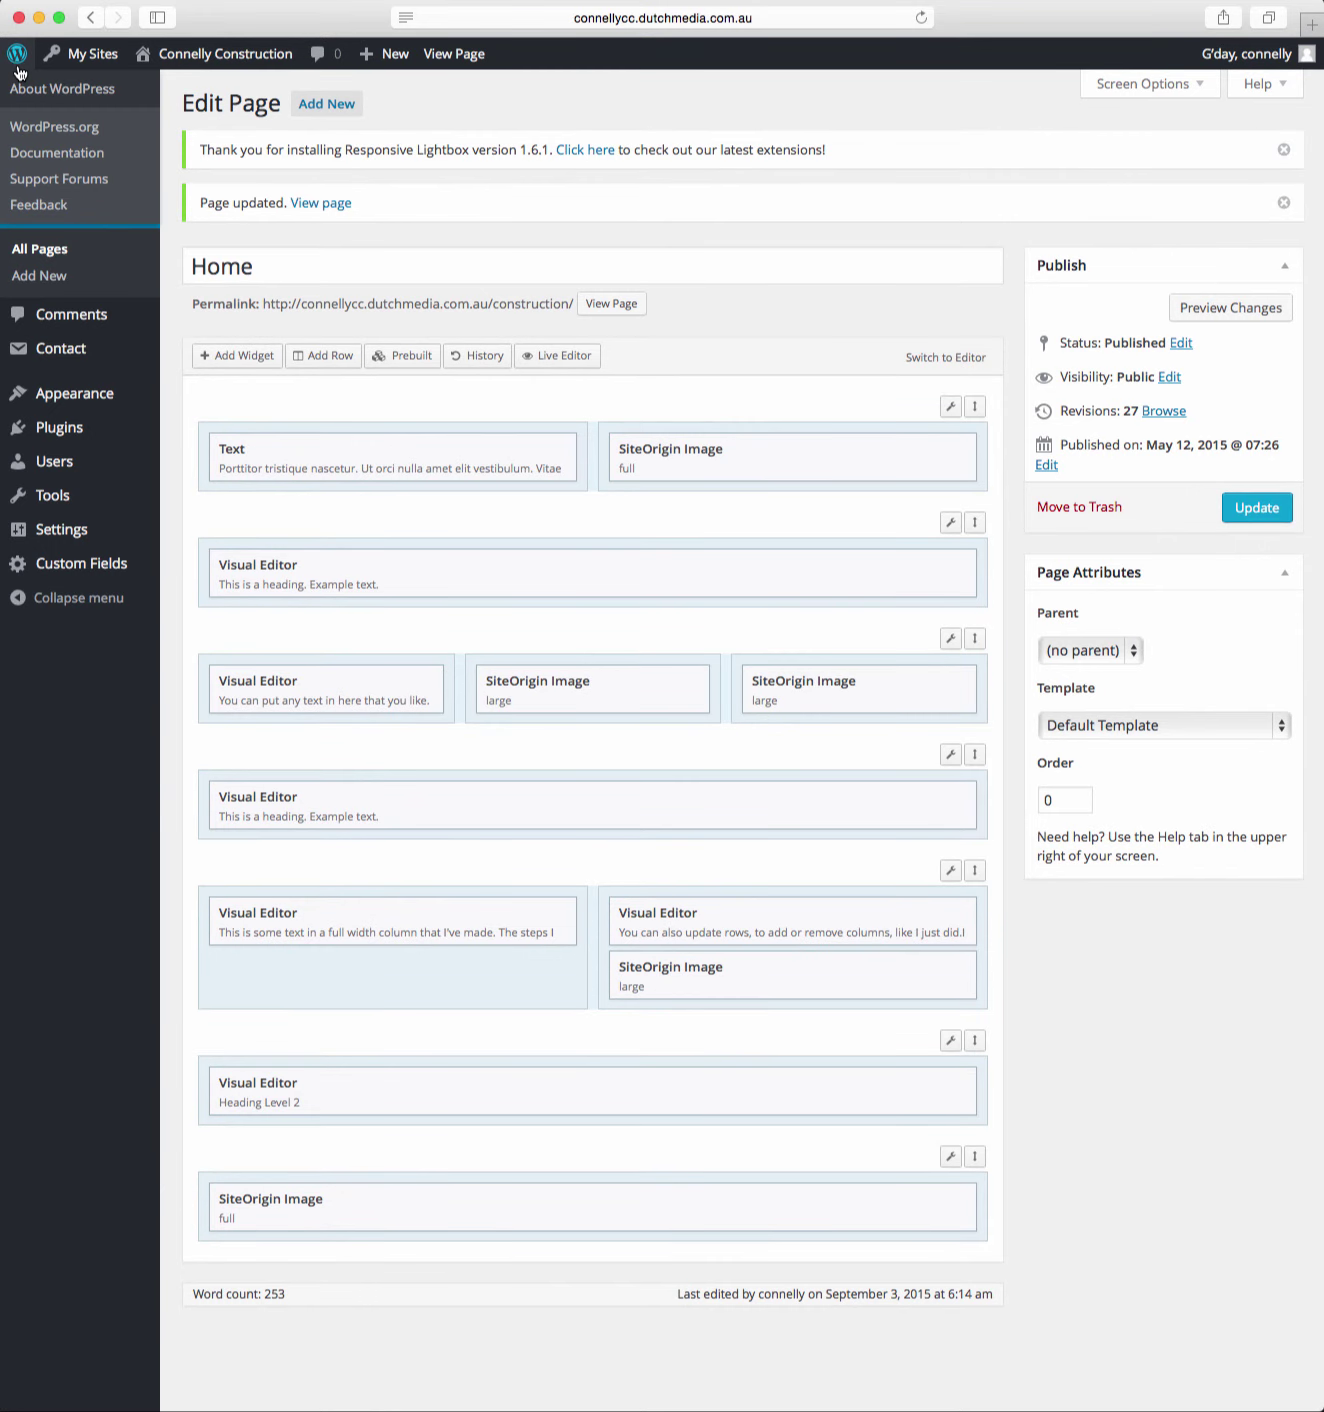
click(1254, 518)
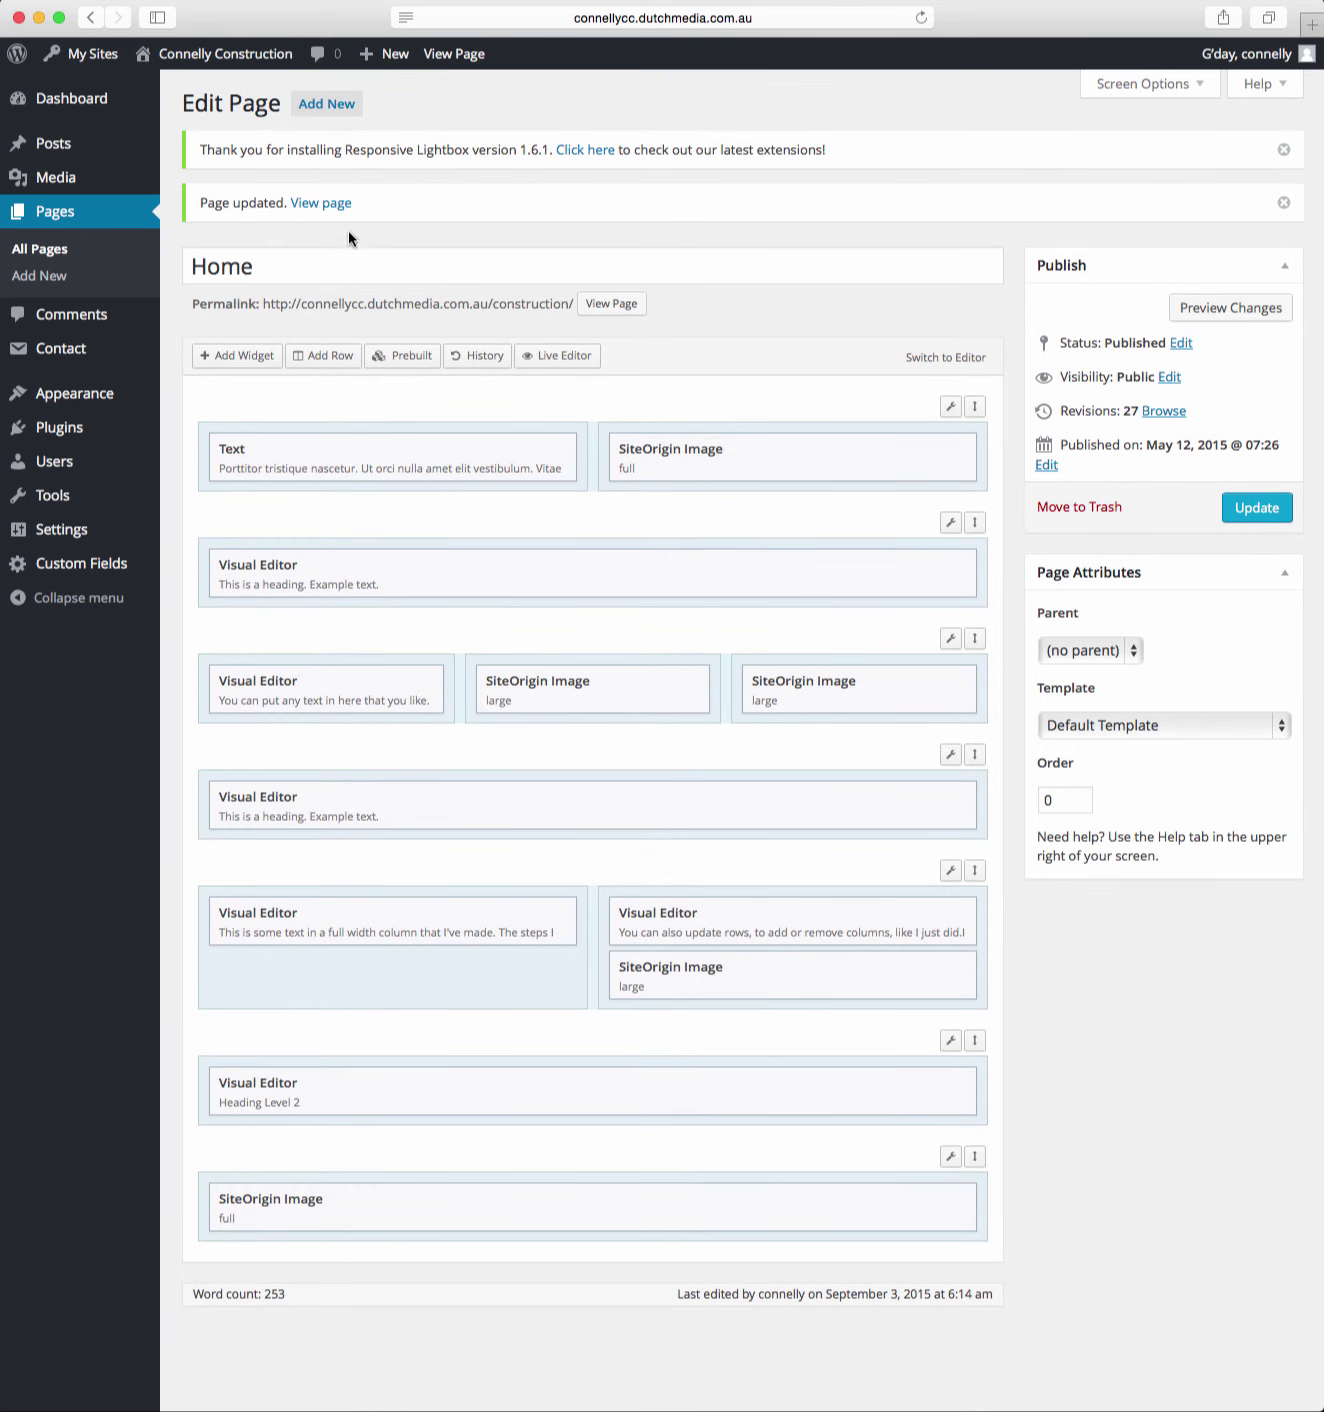
View the published Home page, checking the second column's new text and enlarging the building image below it
click(320, 208)
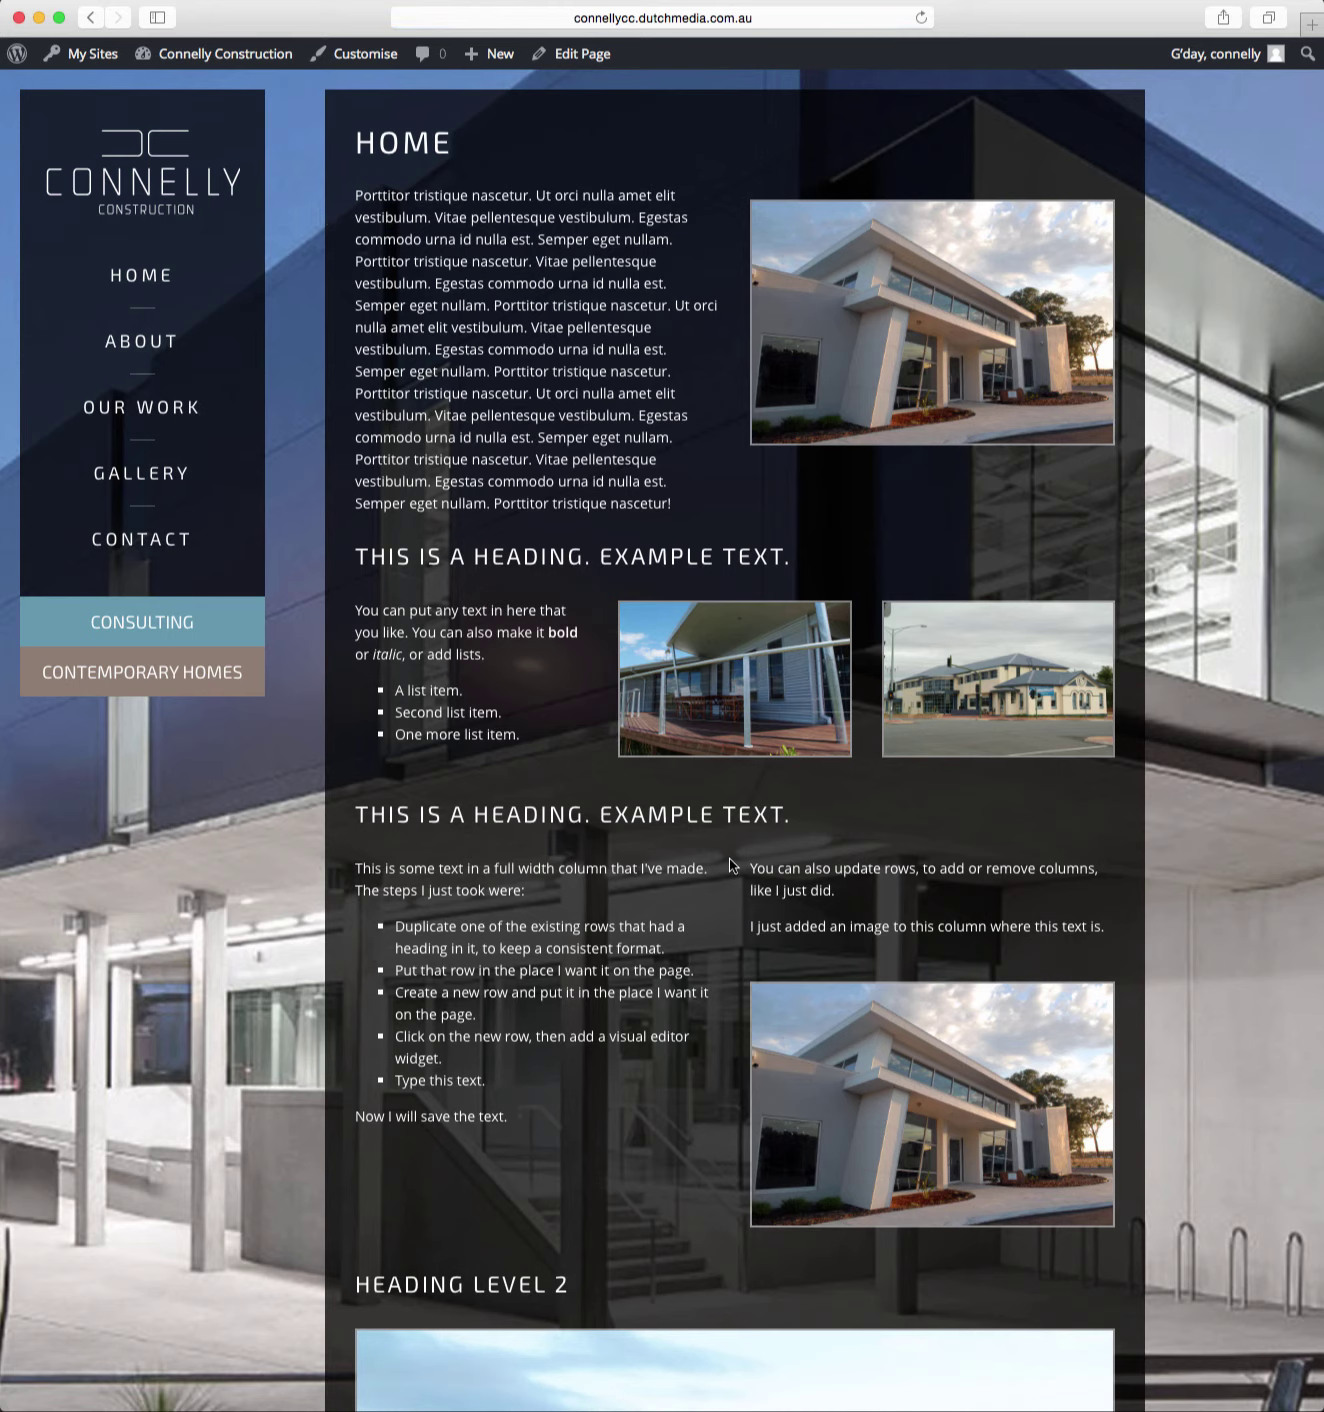
drag(750, 865, 1117, 927)
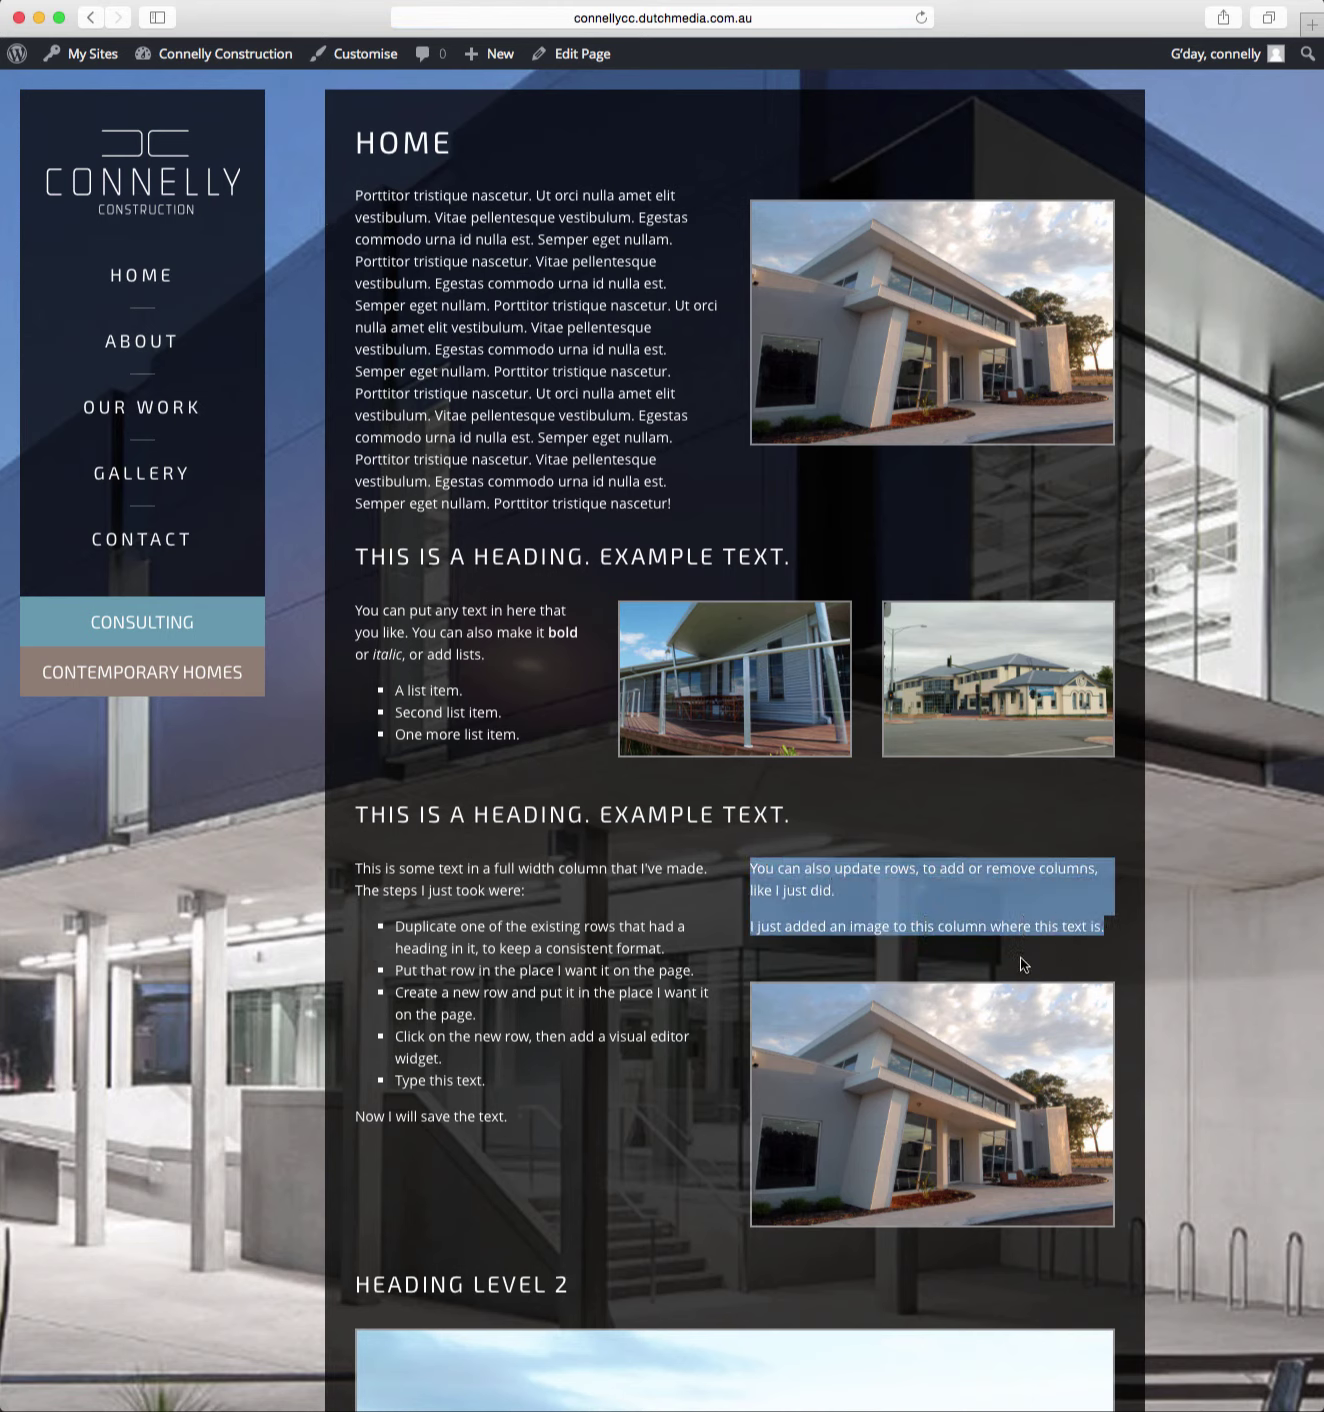
click(946, 978)
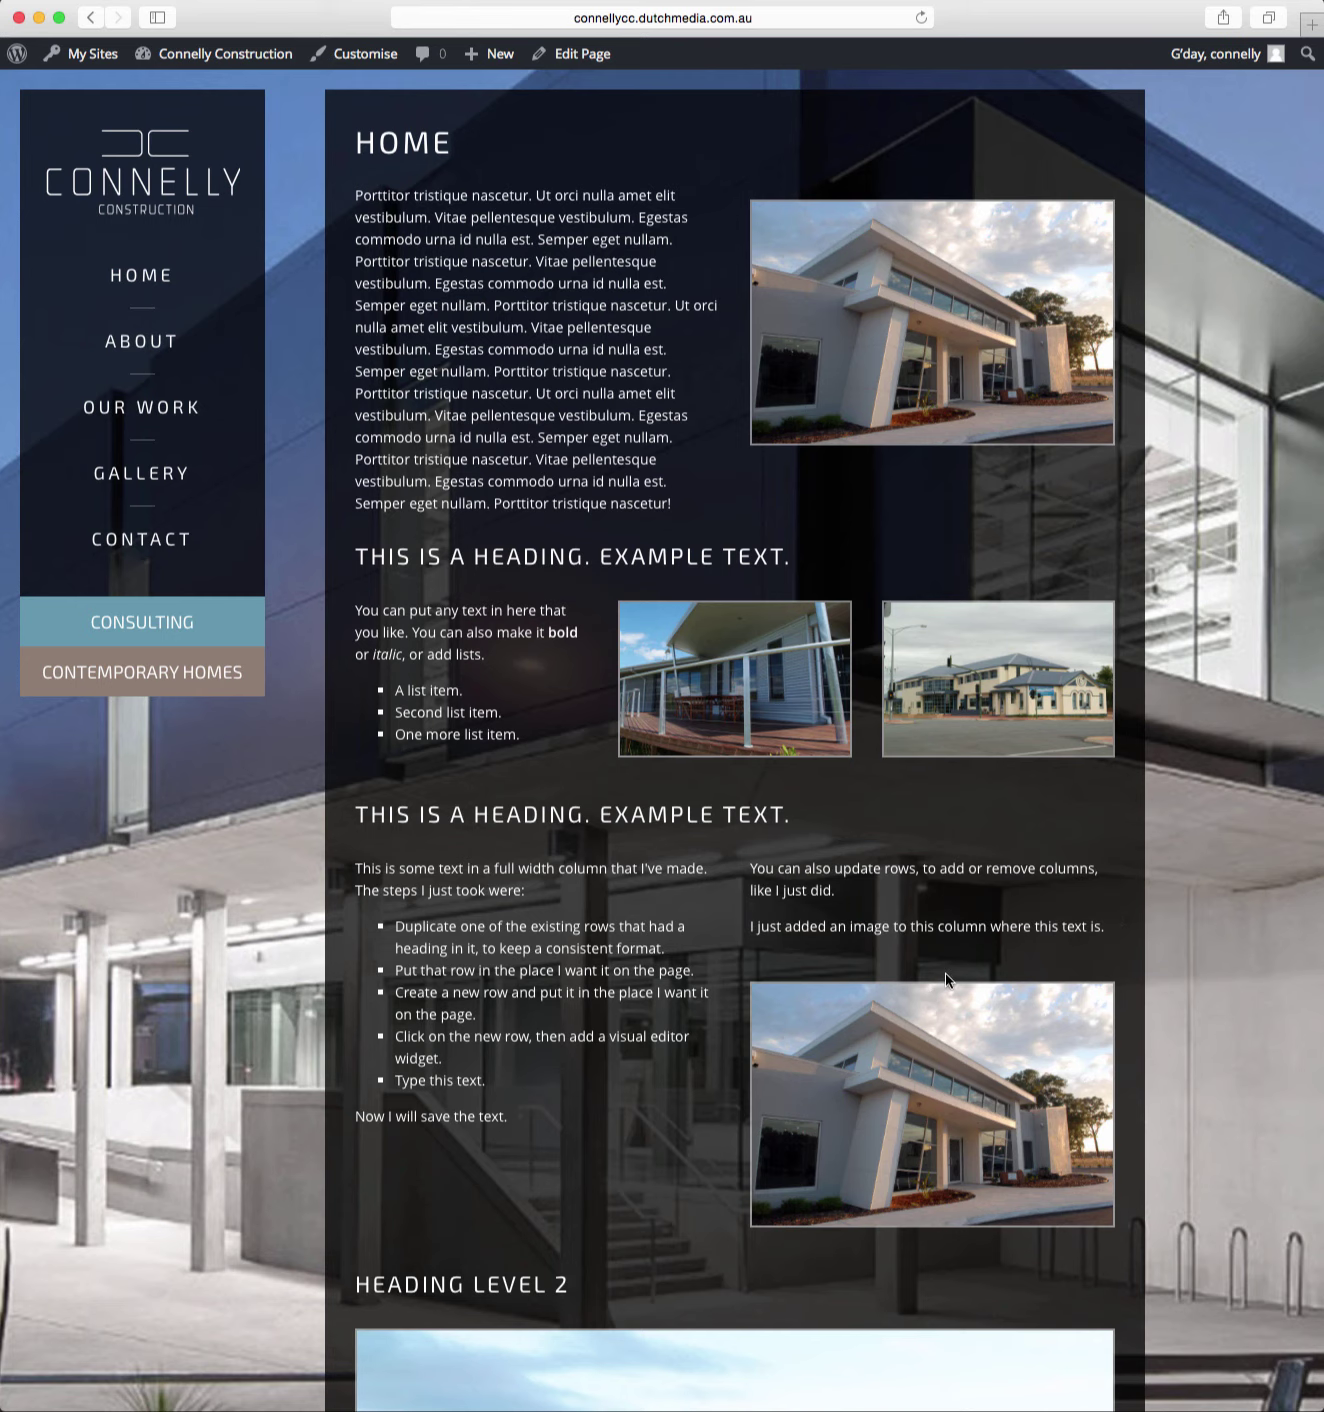
click(946, 1050)
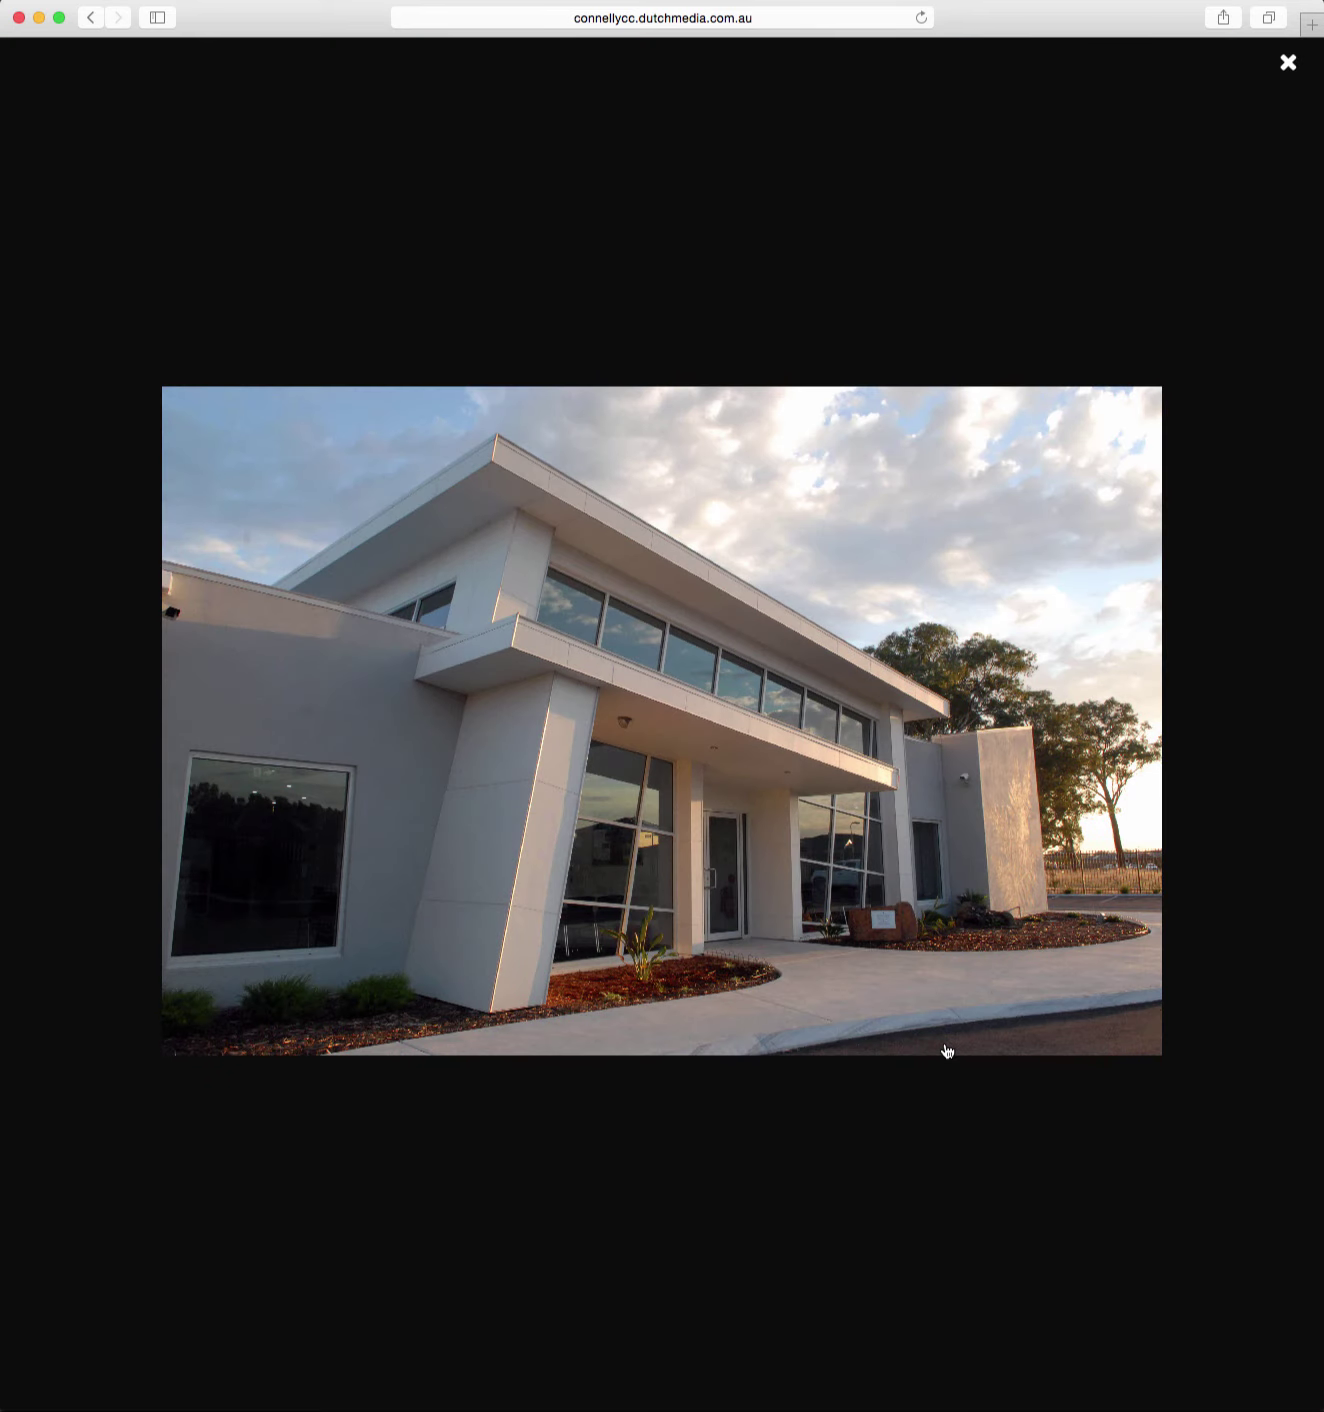